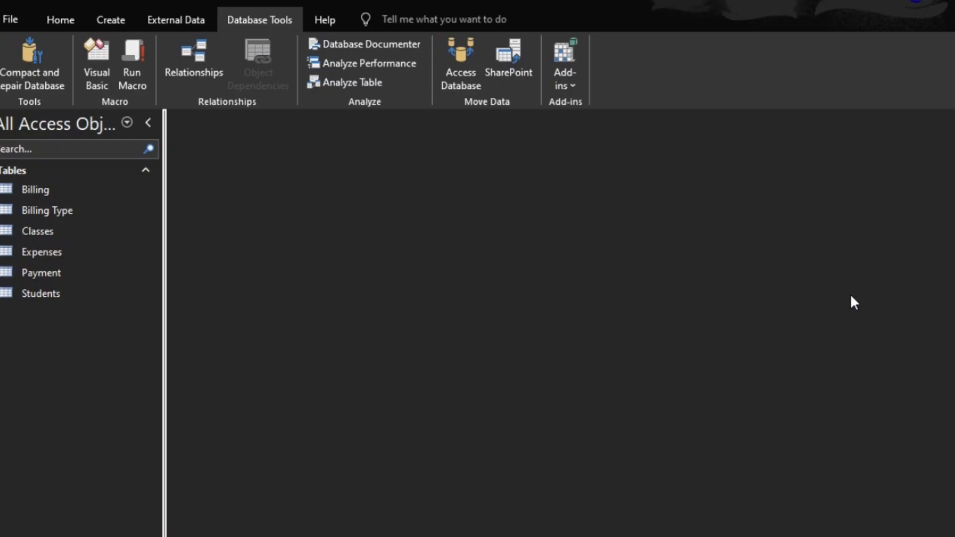
- Open and close the Students, Classes and Billing Type tables to review their contents
double_click(52, 294)
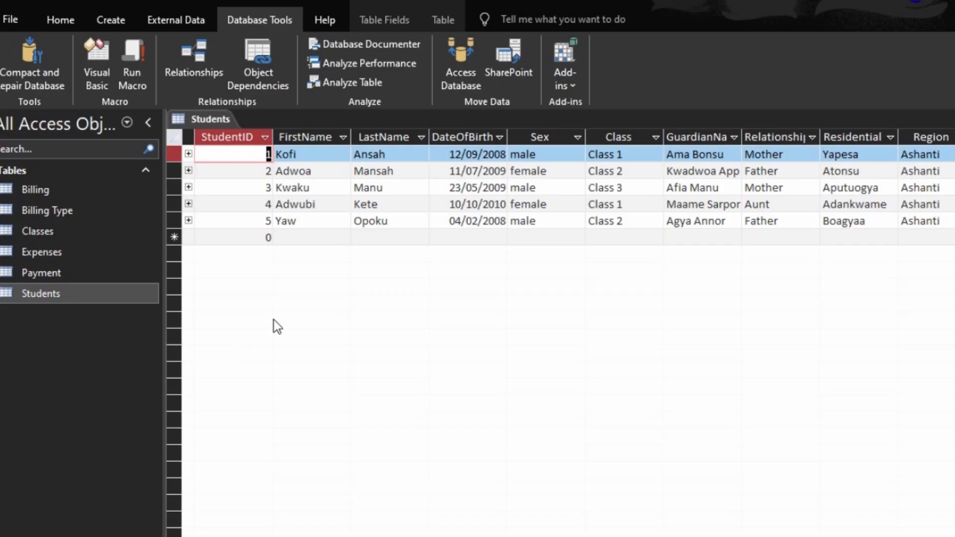
key("ctrl+w")
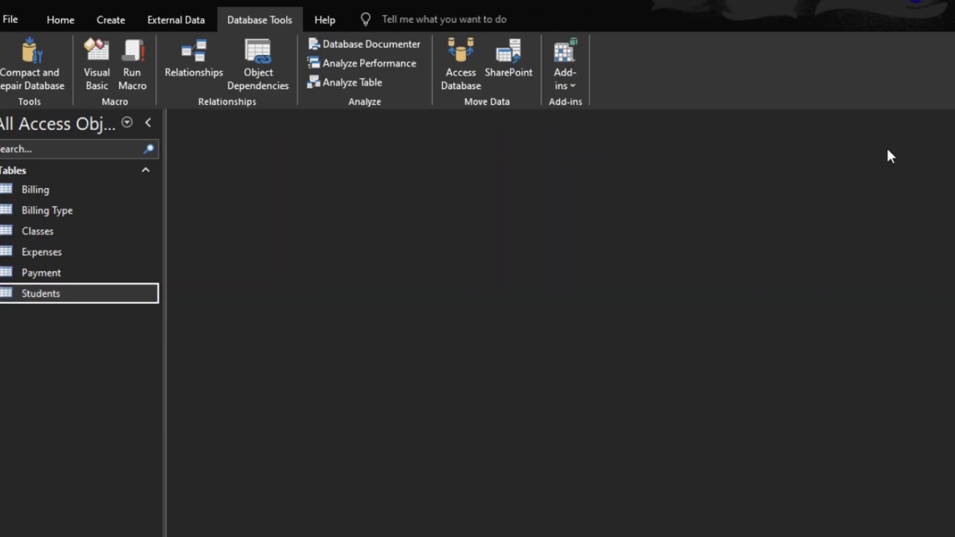
double_click(46, 230)
key("ctrl+w")
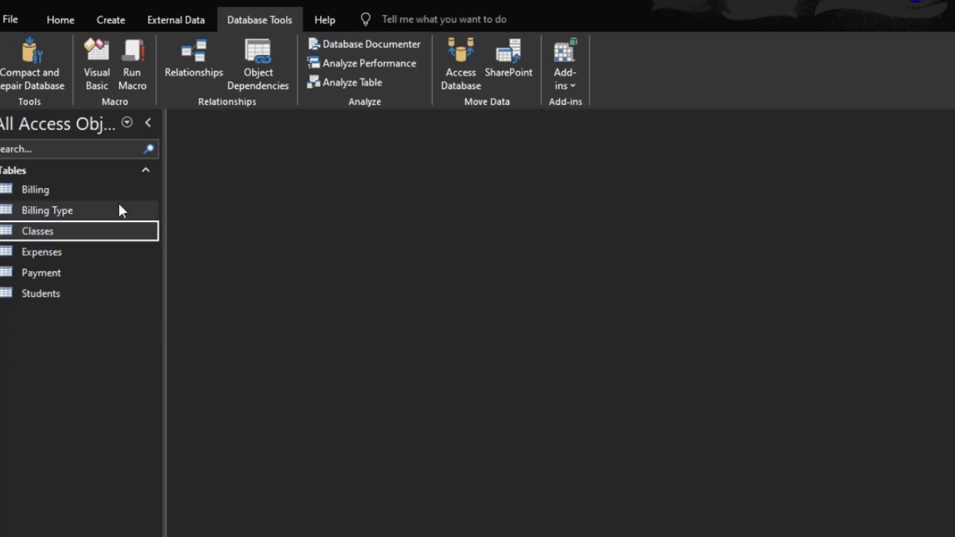
double_click(50, 209)
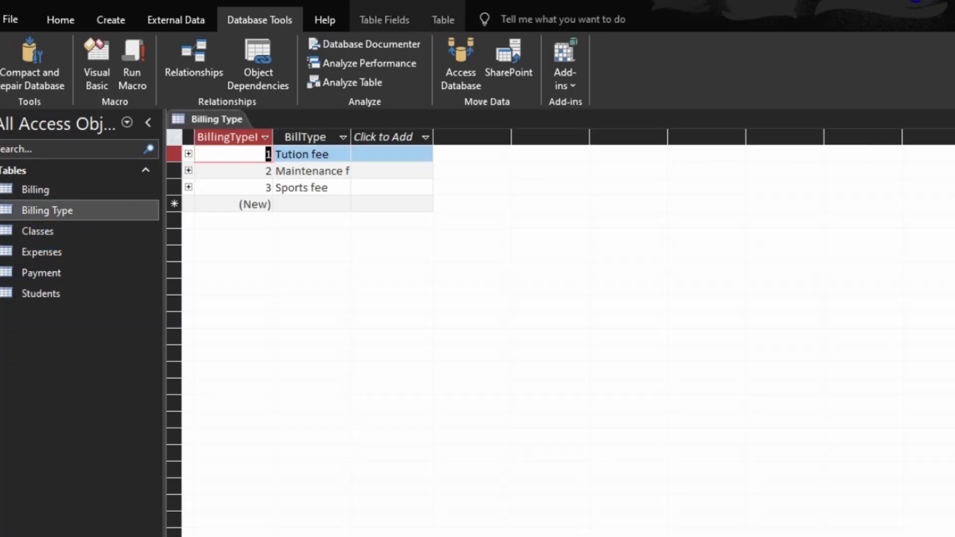
key("ctrl+w")
- Open the Billing table, set the BillingDate field's default value to Date() in design view, and return to datasheet saving the change
double_click(30, 188)
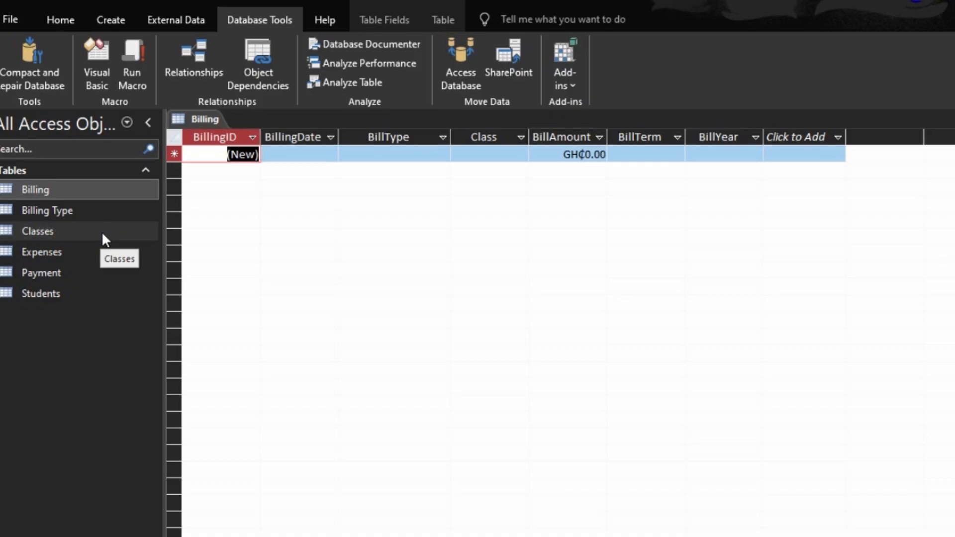
left_click(320, 158)
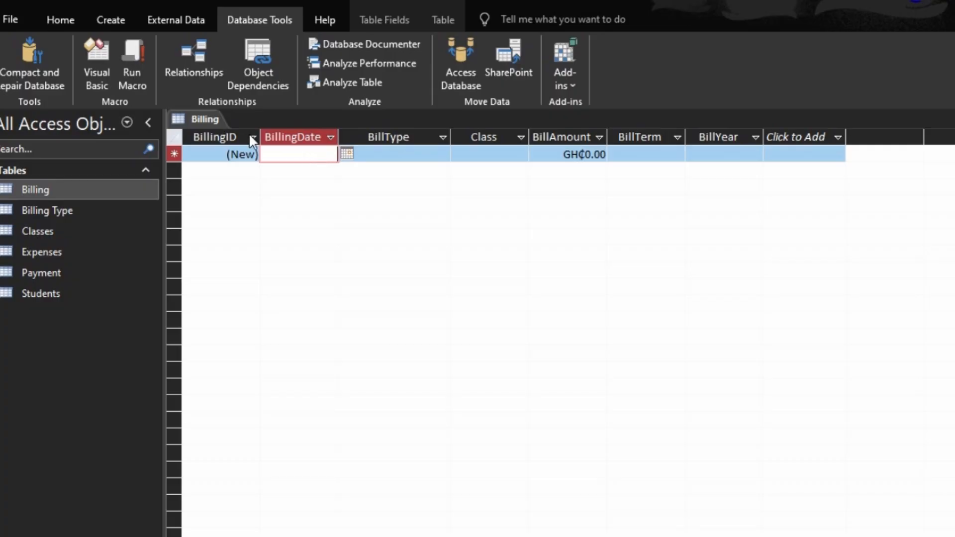
left_click(59, 21)
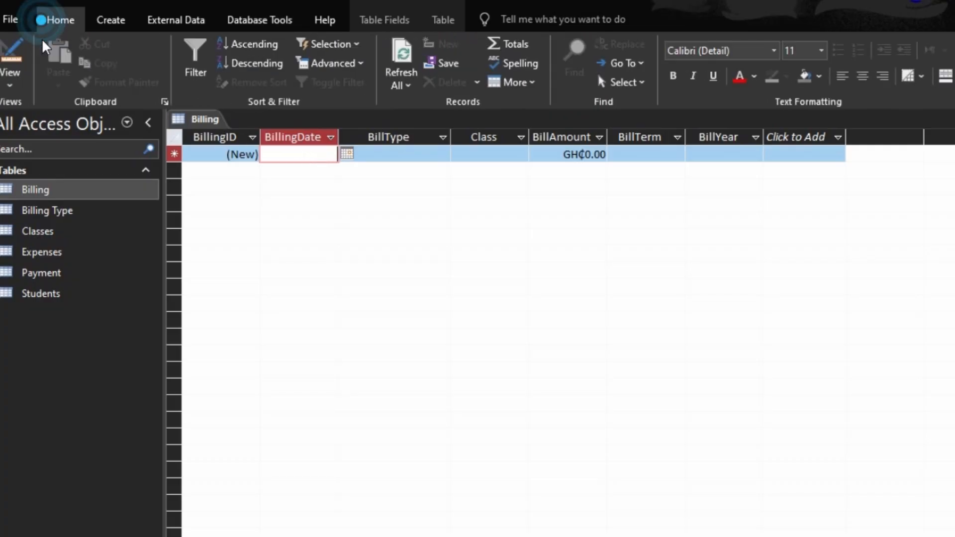
left_click(15, 49)
left_click(247, 168)
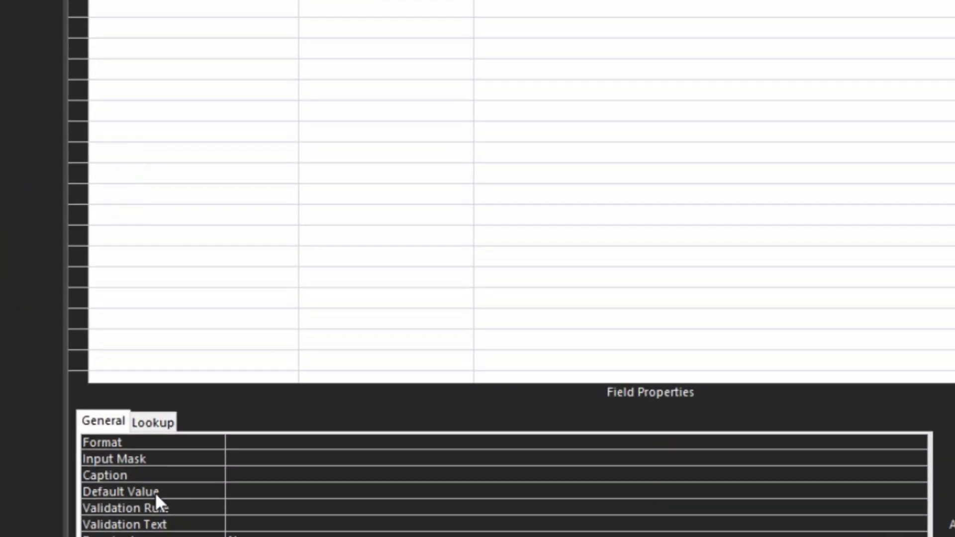
left_click(154, 491)
type("daty")
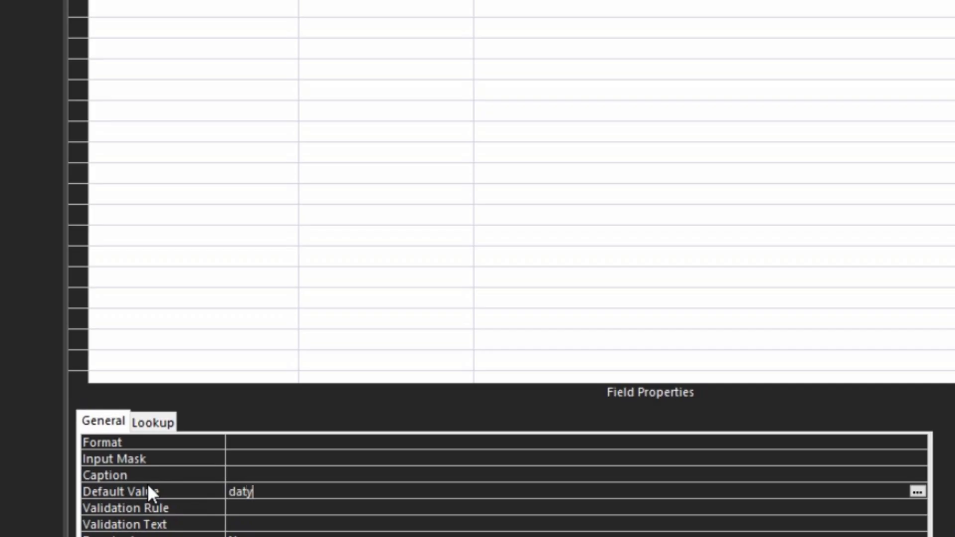
key("BackSpace")
type("el(")
key("BackSpace")
key("BackSpace")
type("()")
key("Return")
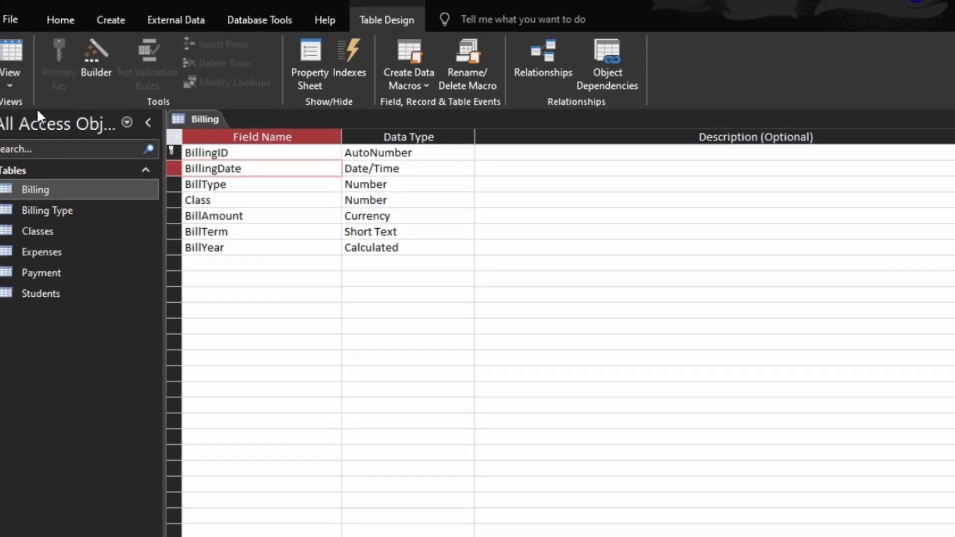
left_click(17, 55)
left_click(466, 450)
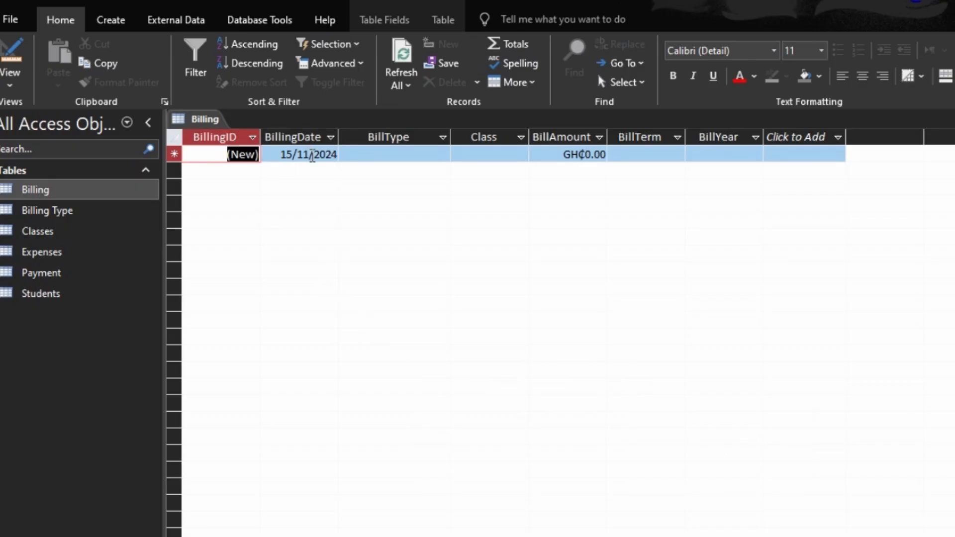
- Enter a billing record for Maintenance fee, Class 1, amount 100, Term 1
left_click(411, 156)
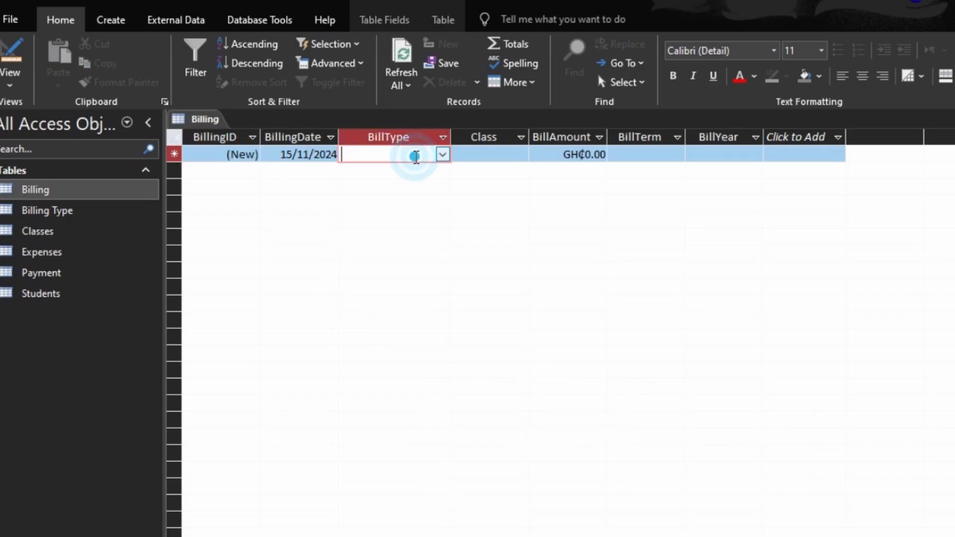
left_click(441, 154)
left_click(426, 171)
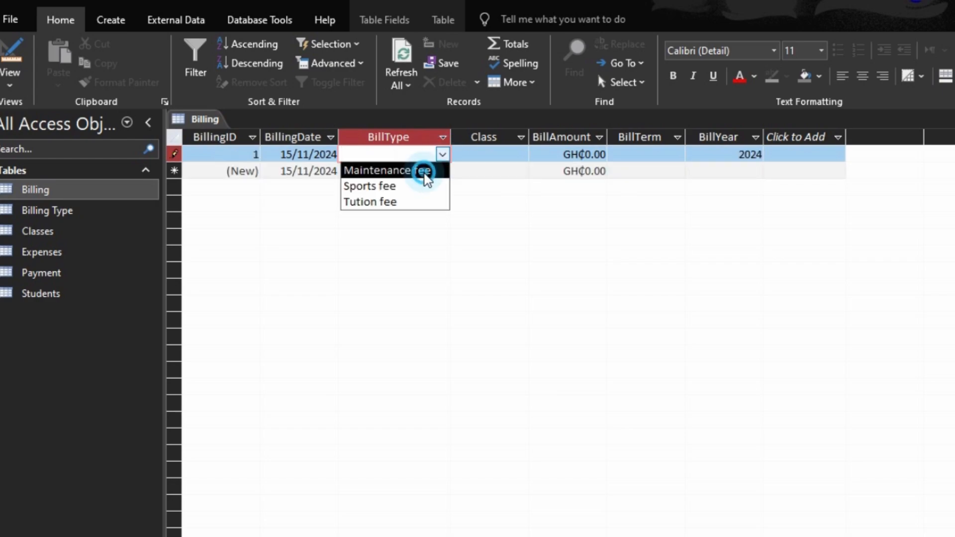
left_click(478, 156)
type("class 1")
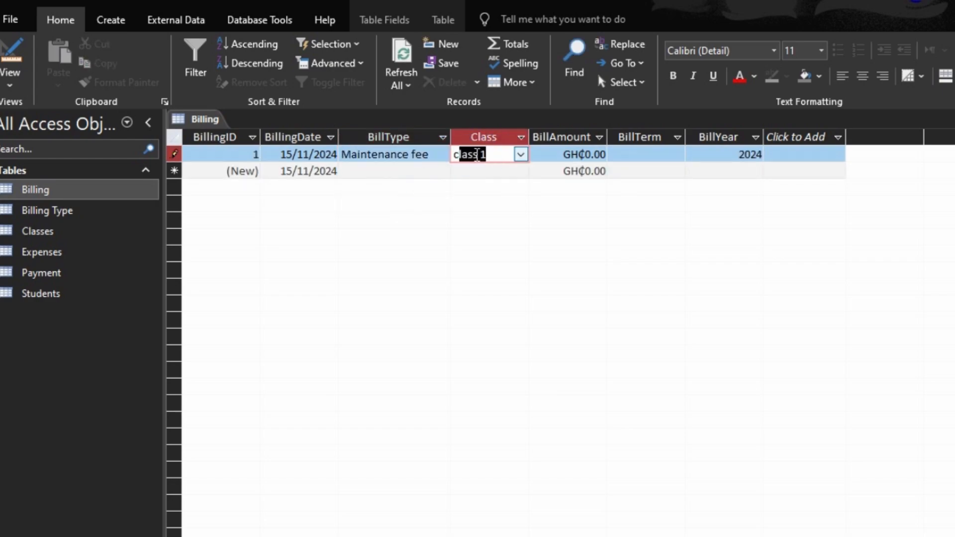
key("Tab")
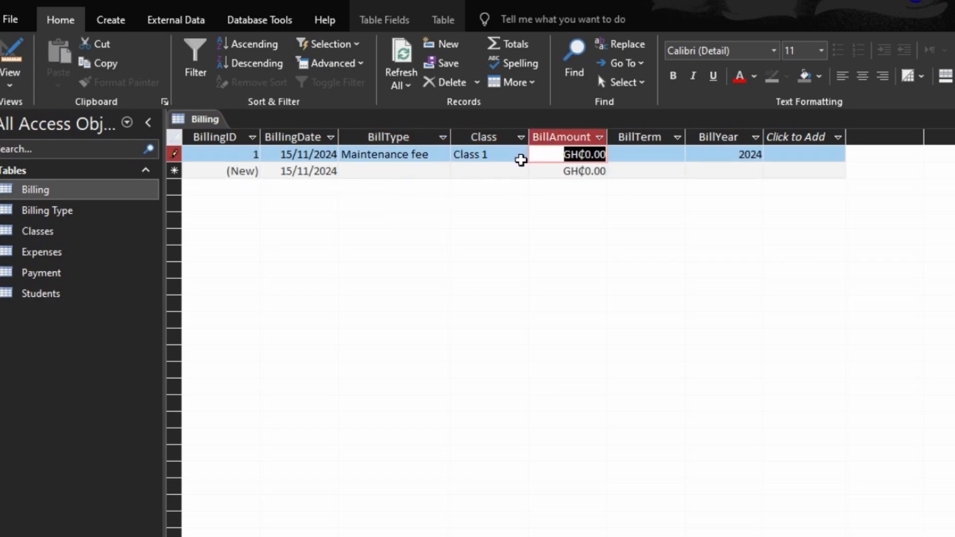
type("100")
key("Tab")
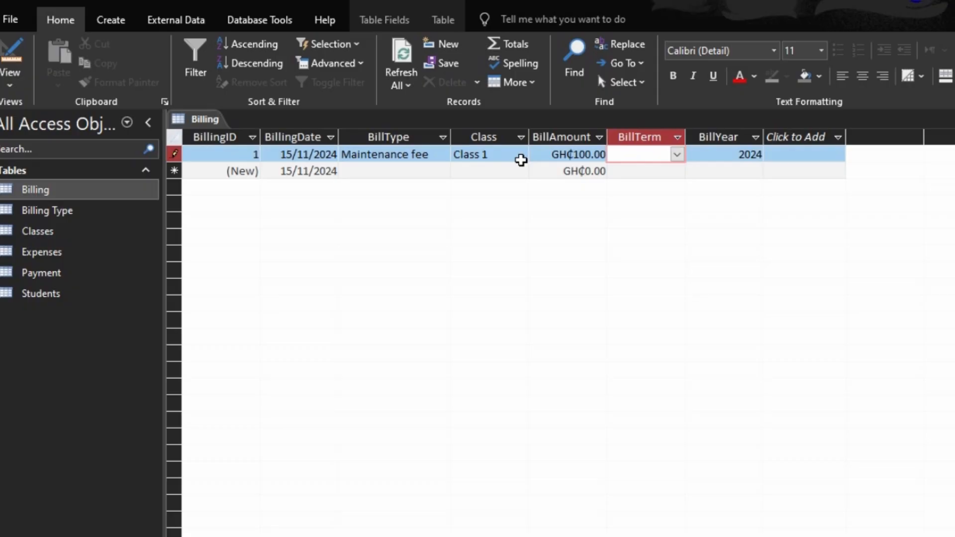
type("term 1")
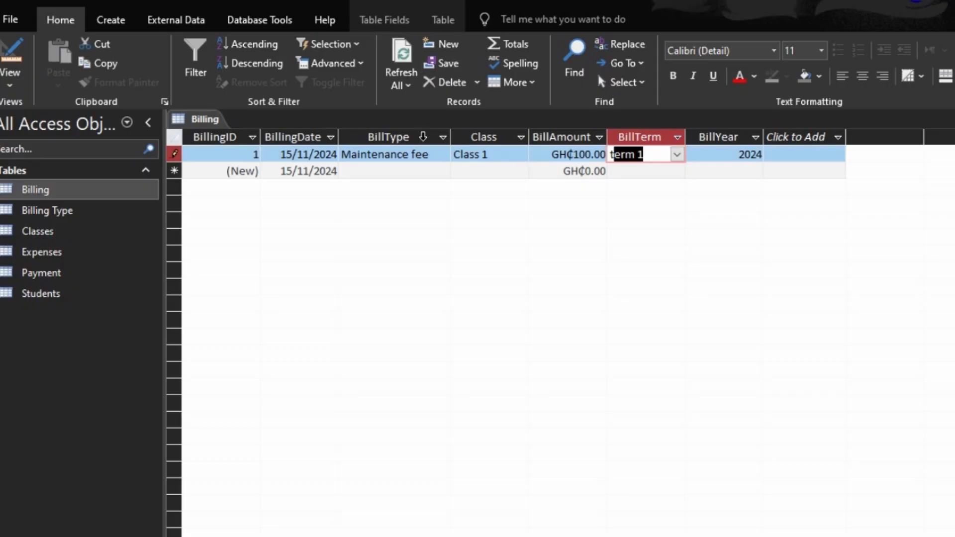
- Enter a second billing record for Sports fee, Class 1, amount 150, Term 1
left_click(441, 170)
left_click(426, 203)
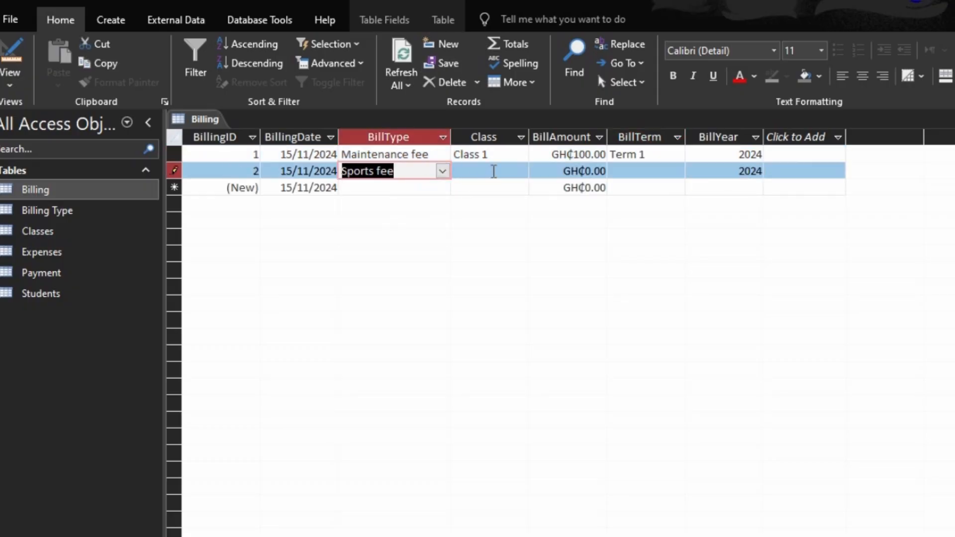
left_click(494, 171)
type("class 1")
key("Tab")
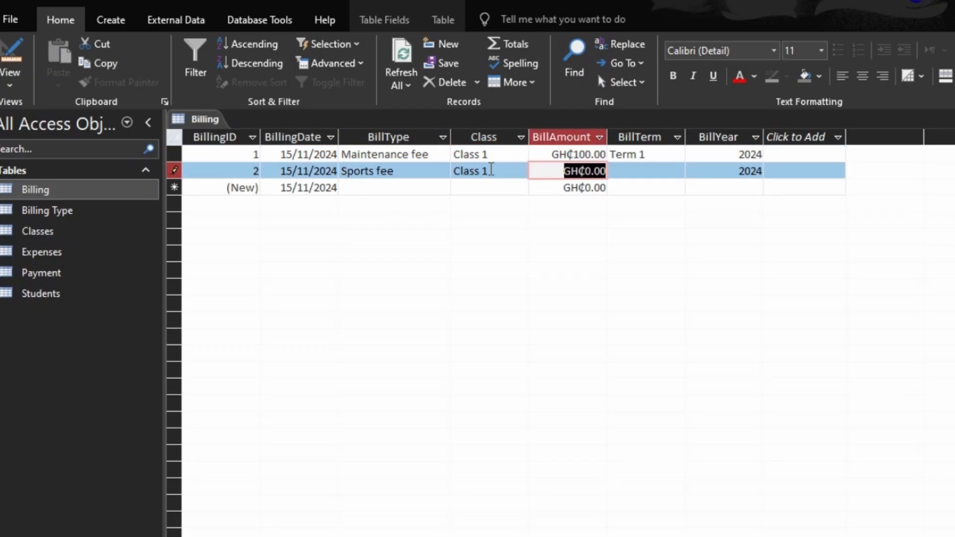
type("150")
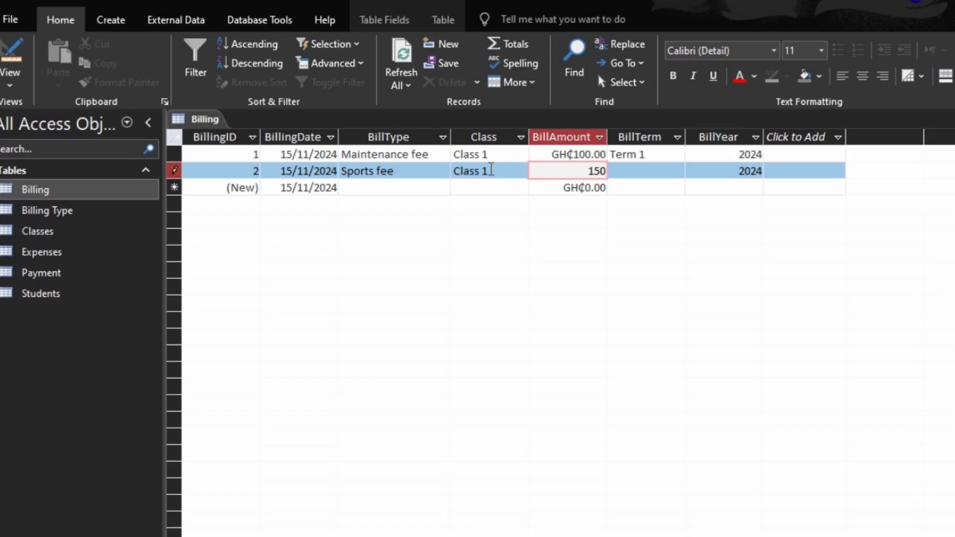
key("Tab")
type("t")
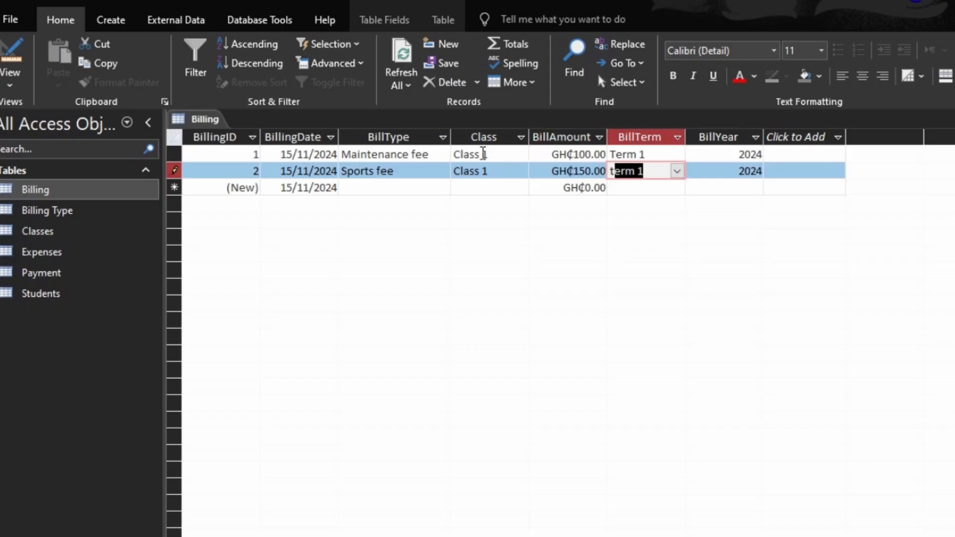
- Enter a third billing record for Tution fee, Class 1, amount 200, Term 1
left_click(430, 188)
left_click(441, 190)
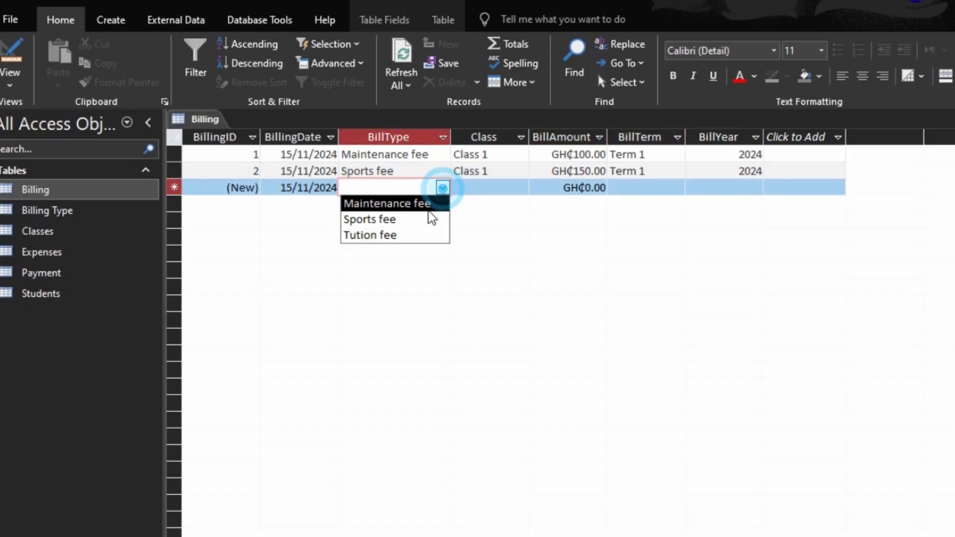
left_click(418, 233)
key("Tab")
type("c")
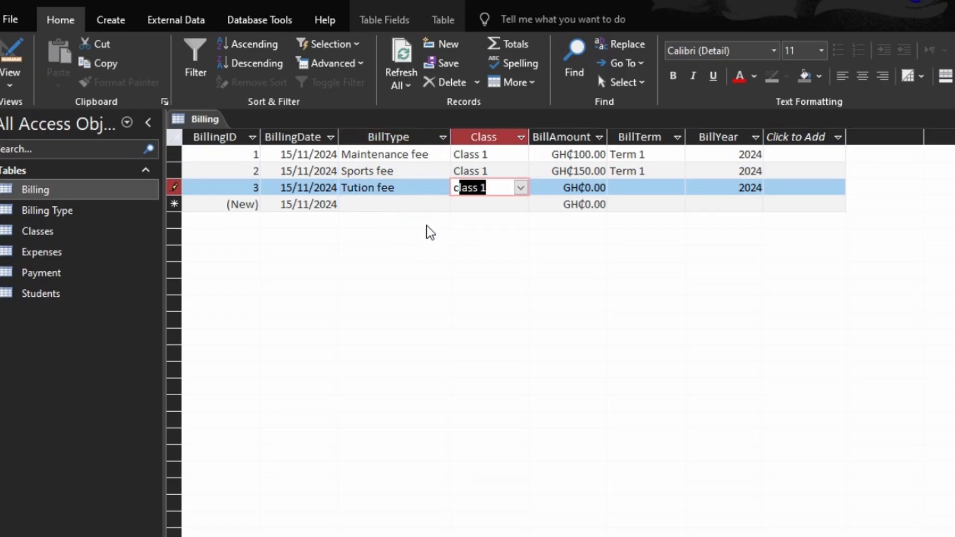
key("Tab")
type("200")
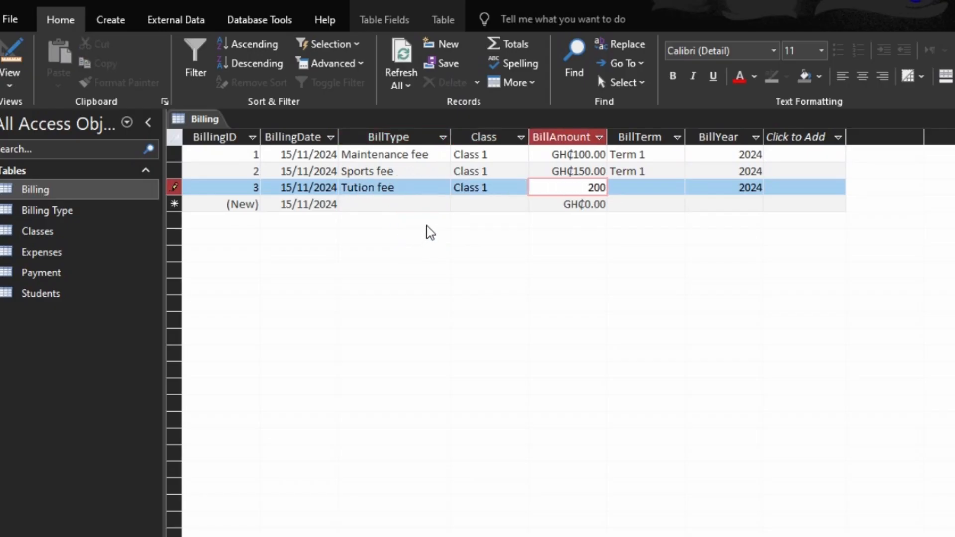
key("Tab")
type("t")
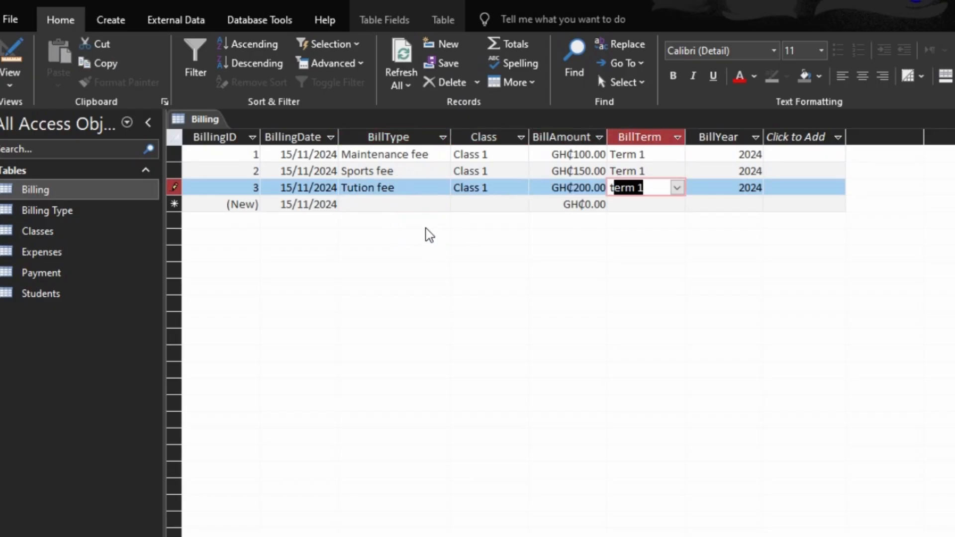
- Enter a fourth billing record for Maintenance fee, Class 2, amount 150, Term 1
left_click(384, 204)
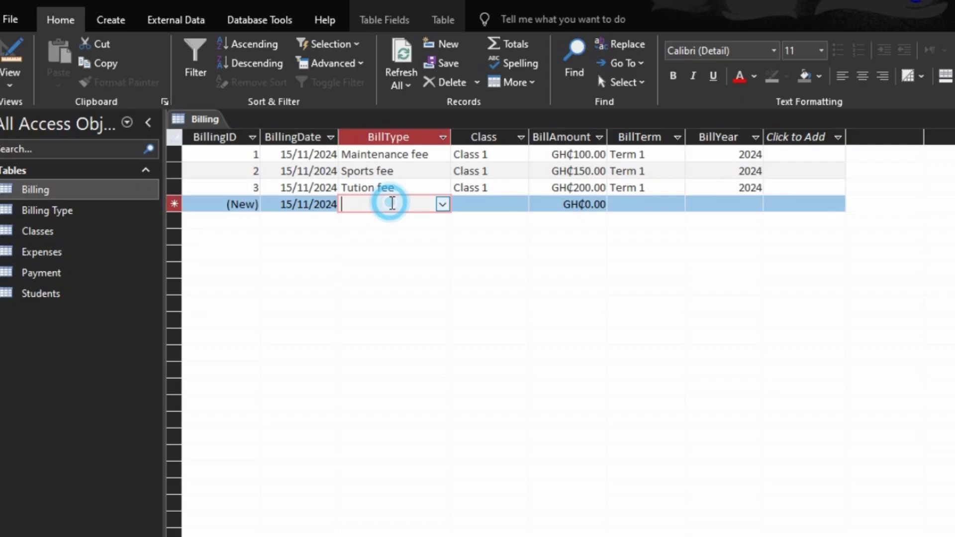
left_click(441, 204)
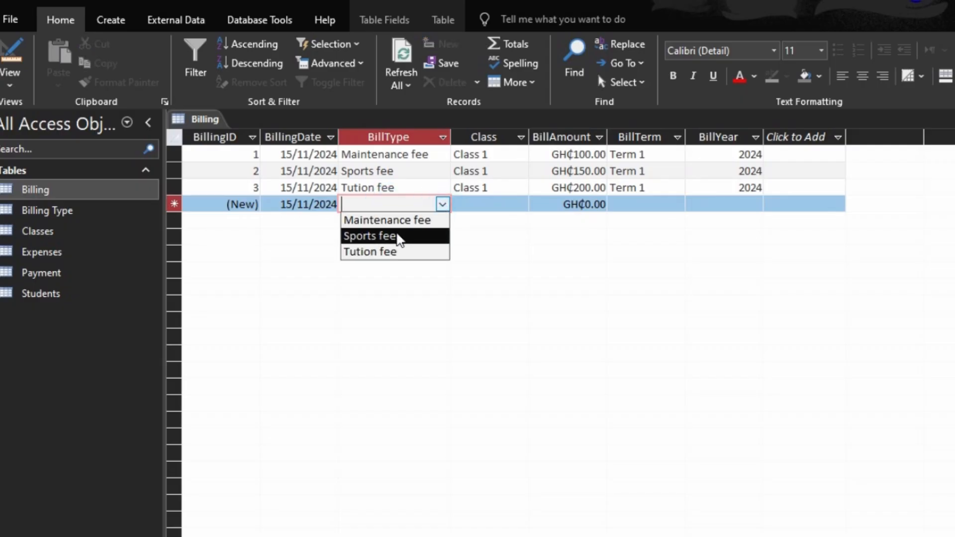
left_click(393, 220)
left_click(519, 204)
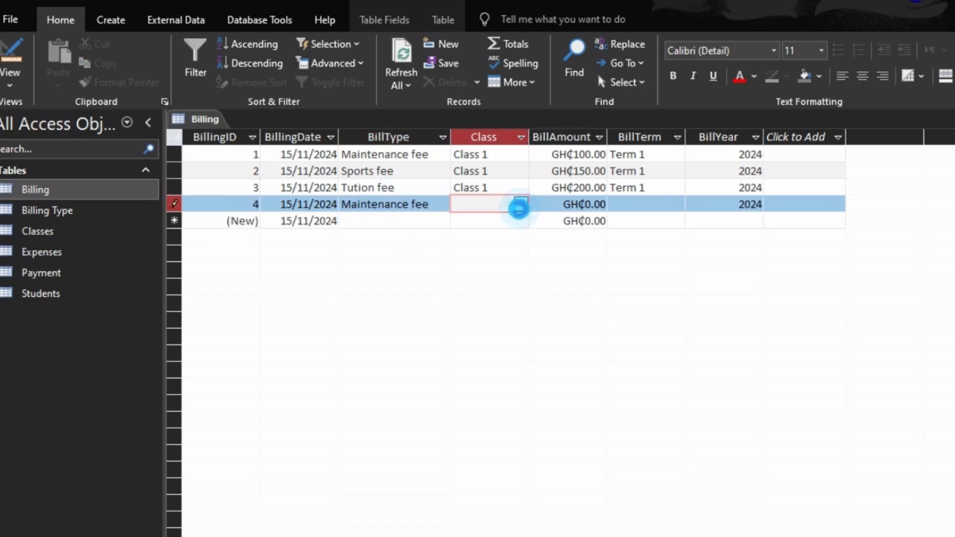
left_click(513, 232)
key("Tab")
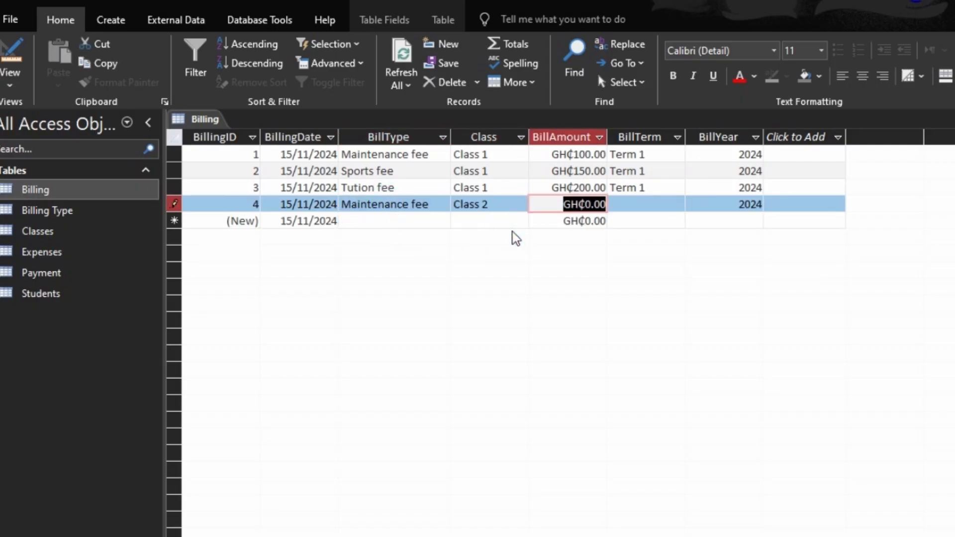
type("150")
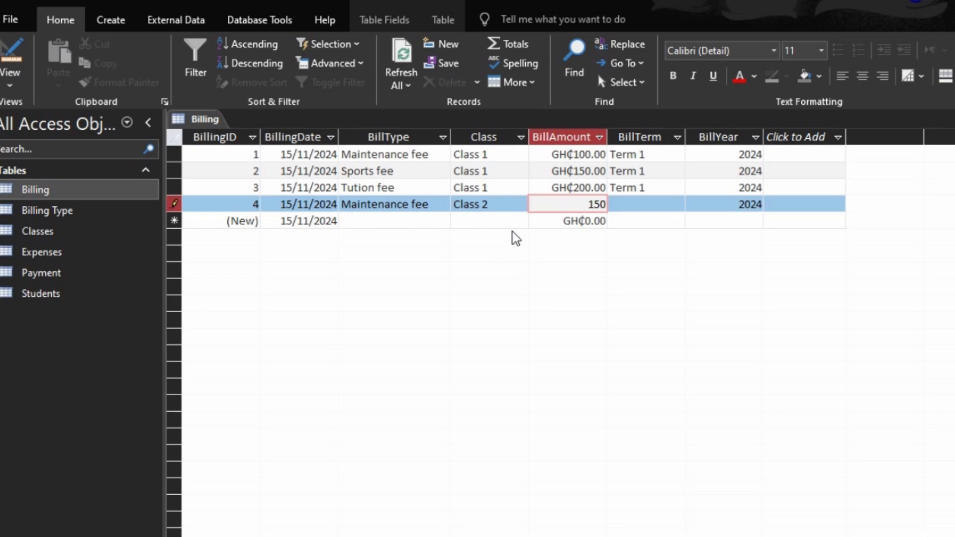
key("Tab")
type("Term 1")
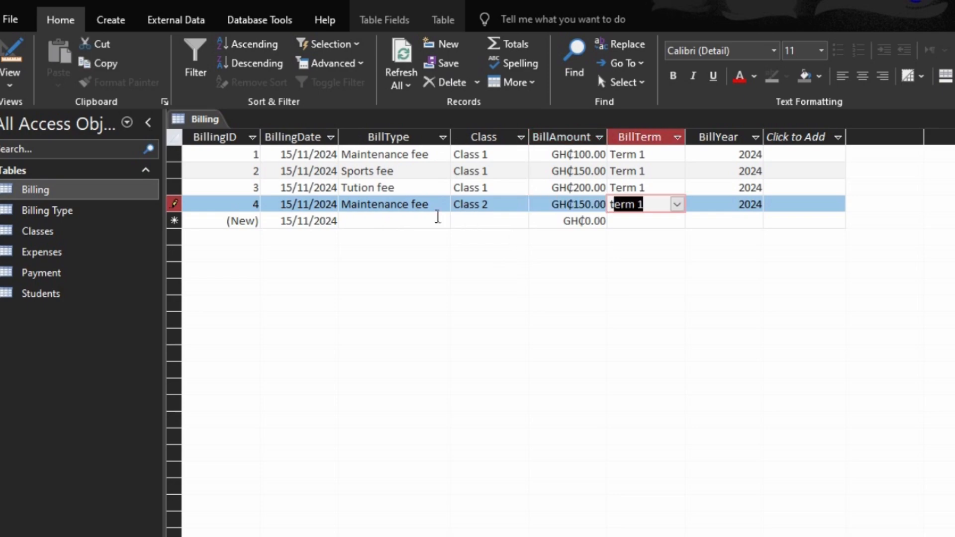
- Enter a fifth billing record for Sports fee, Class 2, amount 180, Term 1
left_click(432, 218)
left_click(441, 221)
left_click(433, 252)
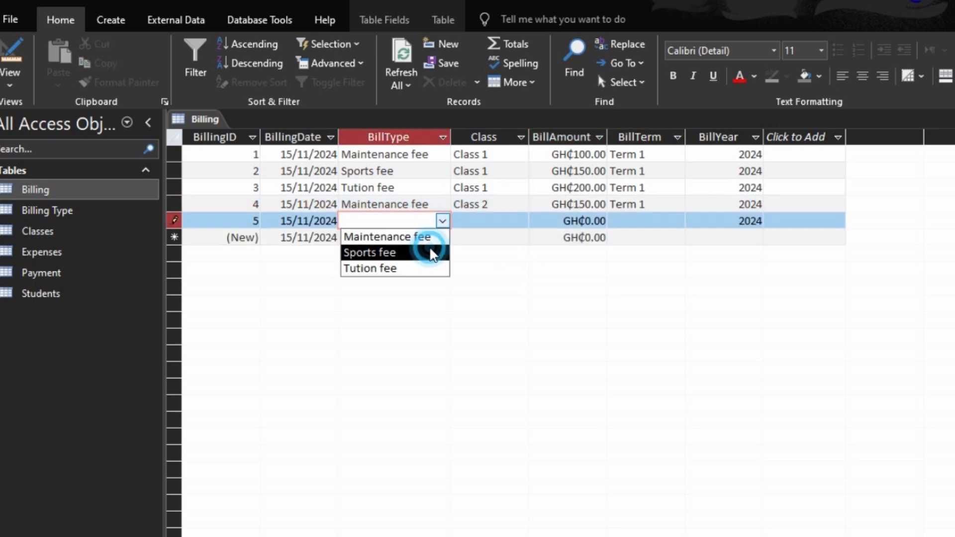
left_click(485, 220)
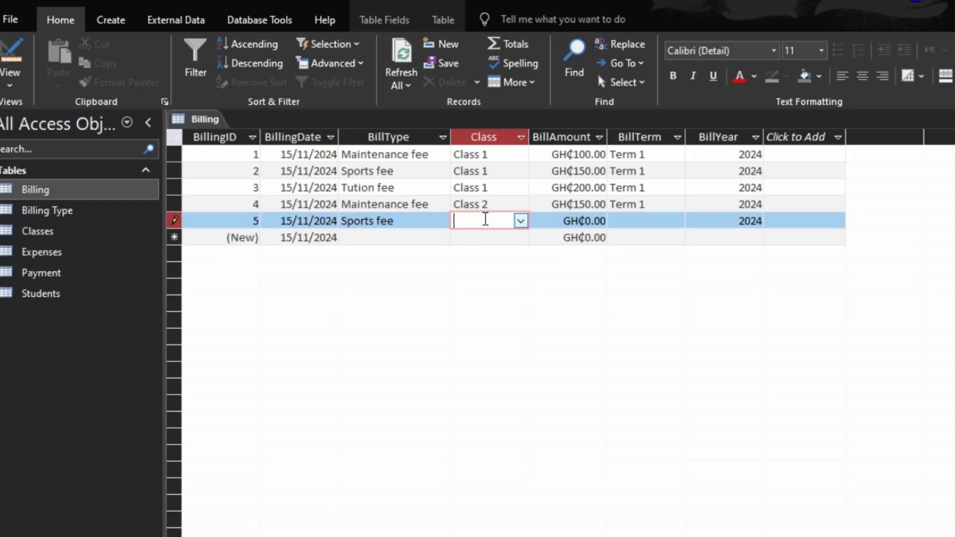
type("2")
key("BackSpace")
left_click(521, 222)
left_click(506, 254)
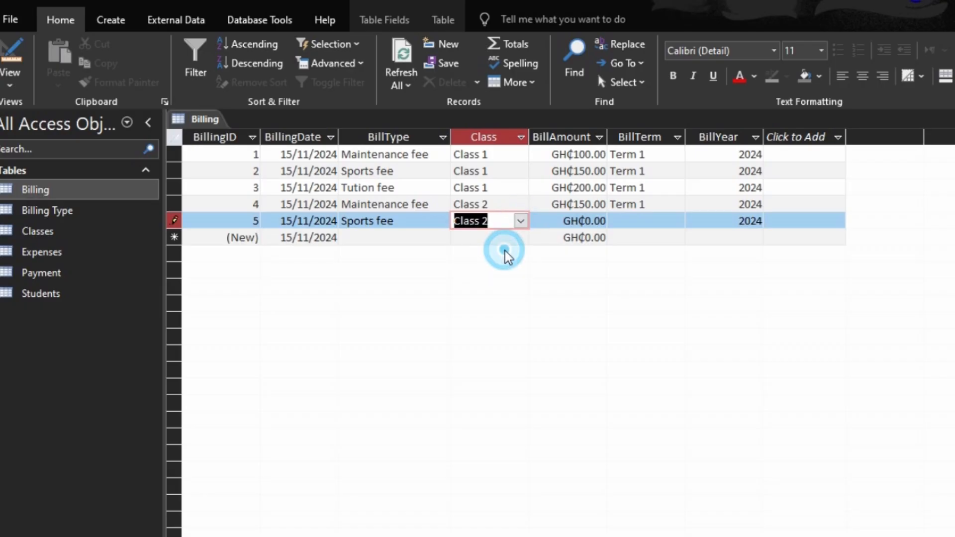
key("Tab")
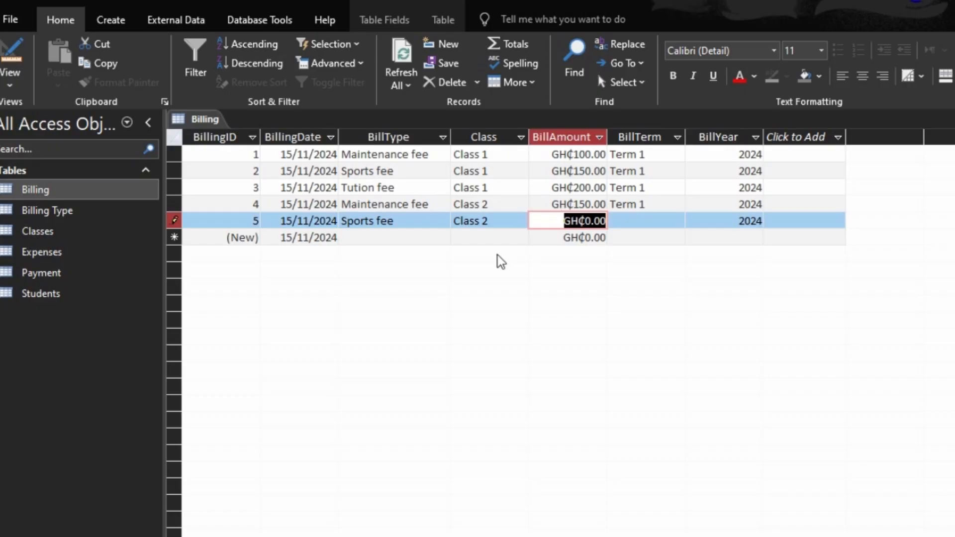
type("180")
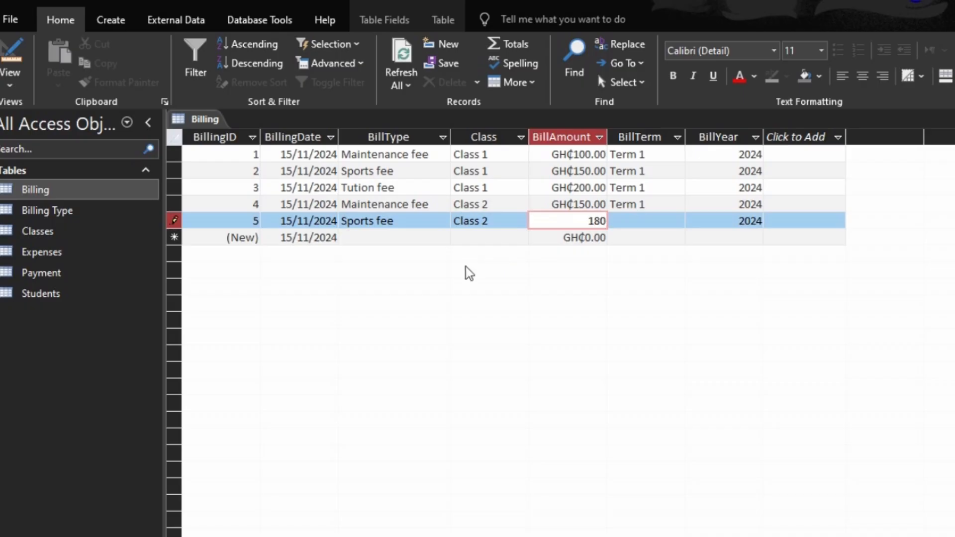
key("Tab")
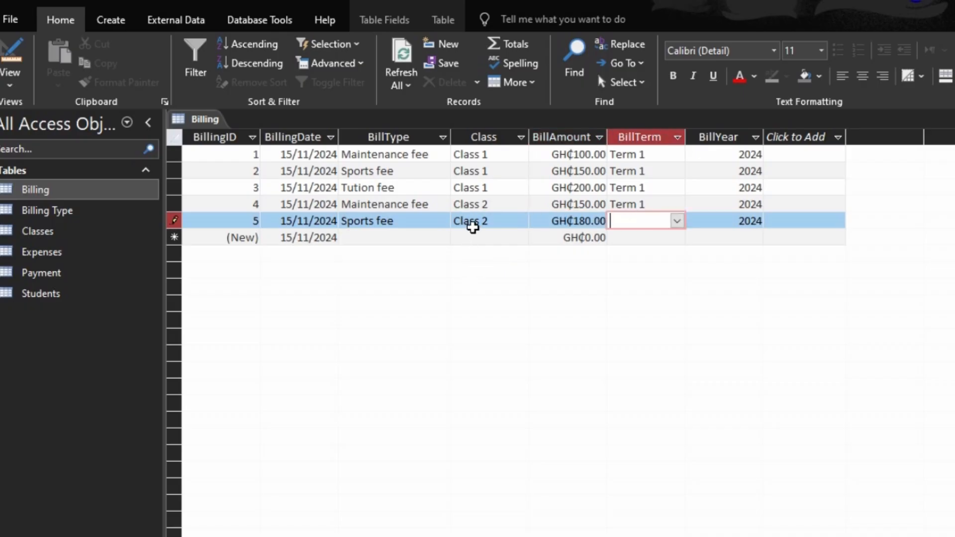
type("r")
key("BackSpace")
type("T")
- Enter a sixth billing record for Tution fee, Class 2, amount 250, Term 1
left_click(415, 234)
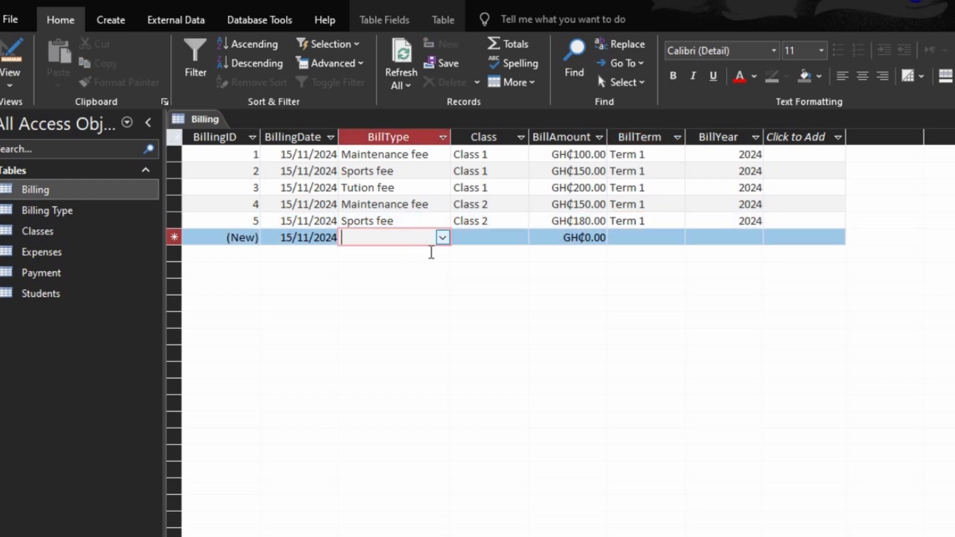
left_click(442, 238)
left_click(385, 284)
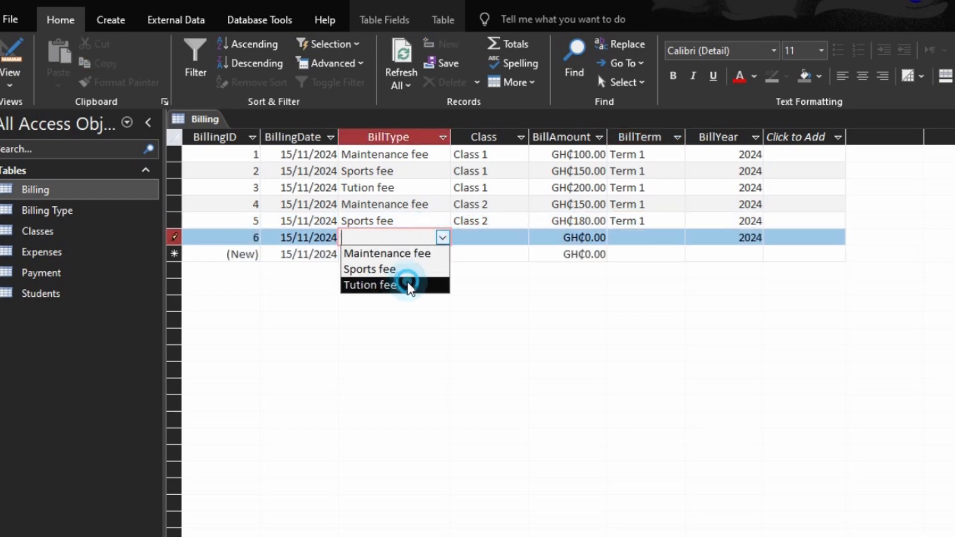
key("Tab")
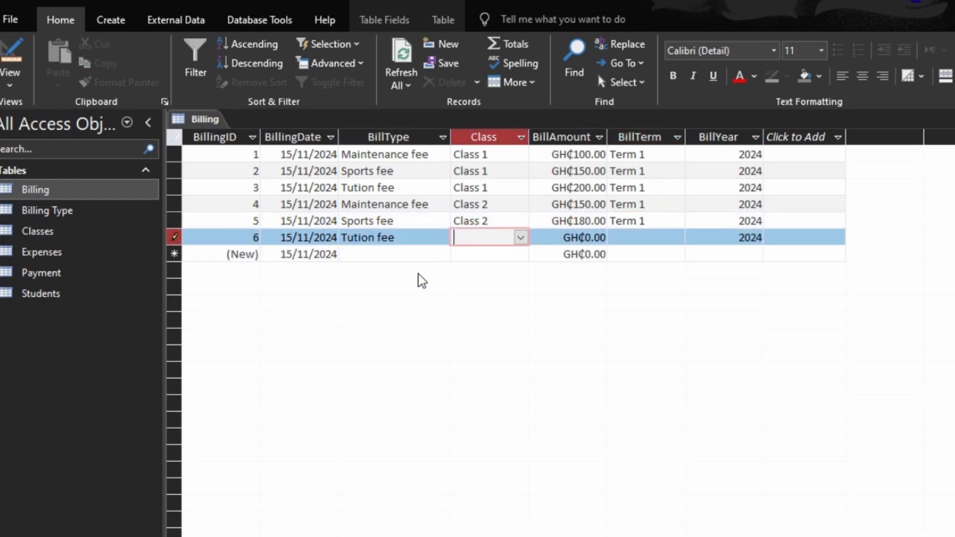
left_click(519, 244)
left_click(519, 238)
left_click(490, 280)
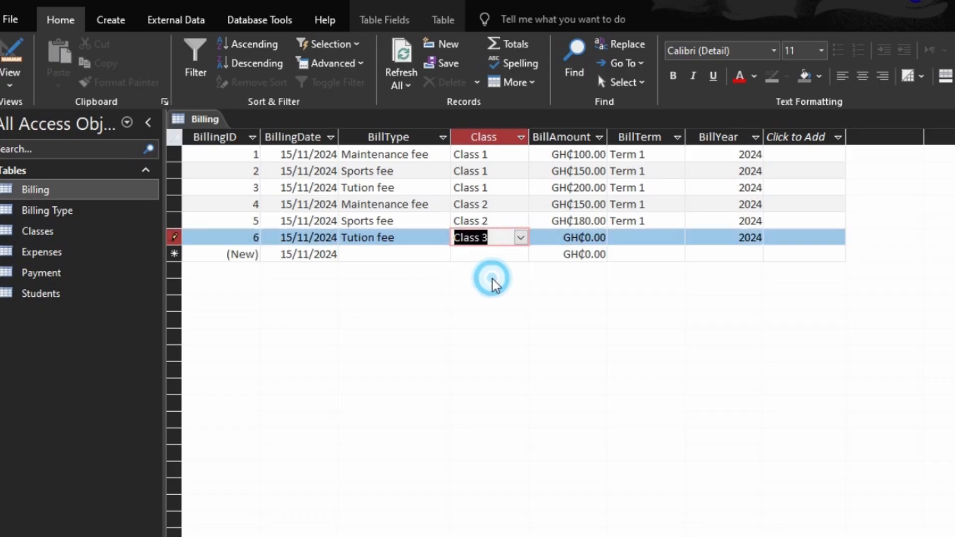
left_click(521, 238)
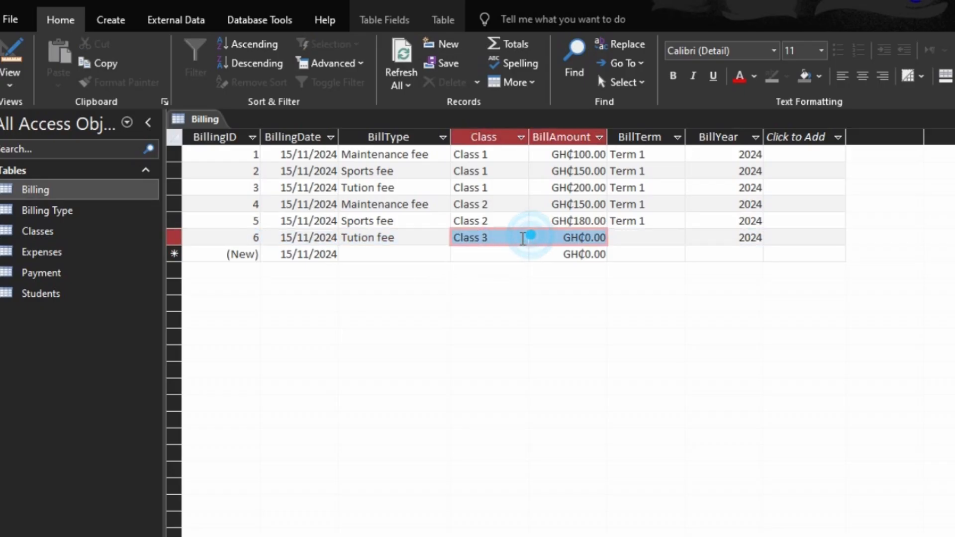
left_click(501, 257)
left_click(522, 237)
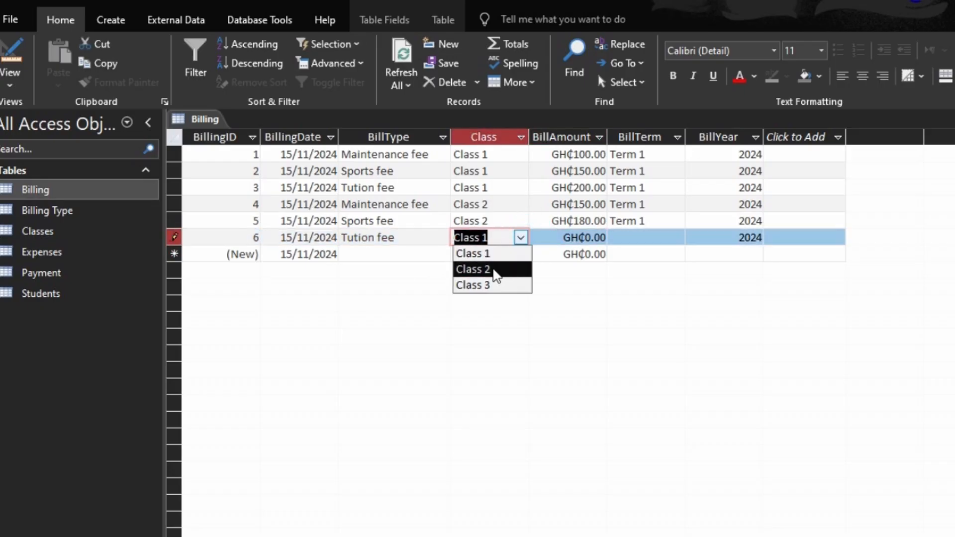
left_click(493, 269)
key("Tab")
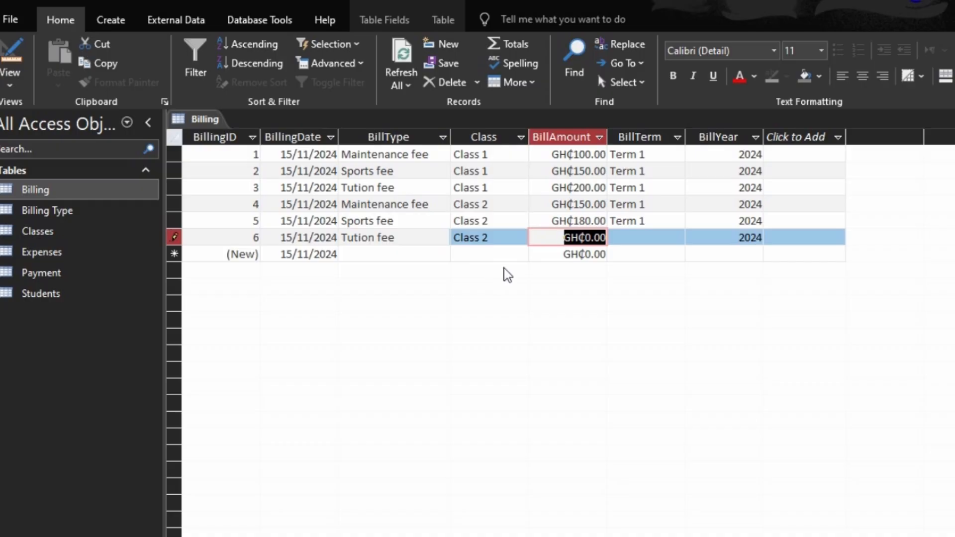
type("250")
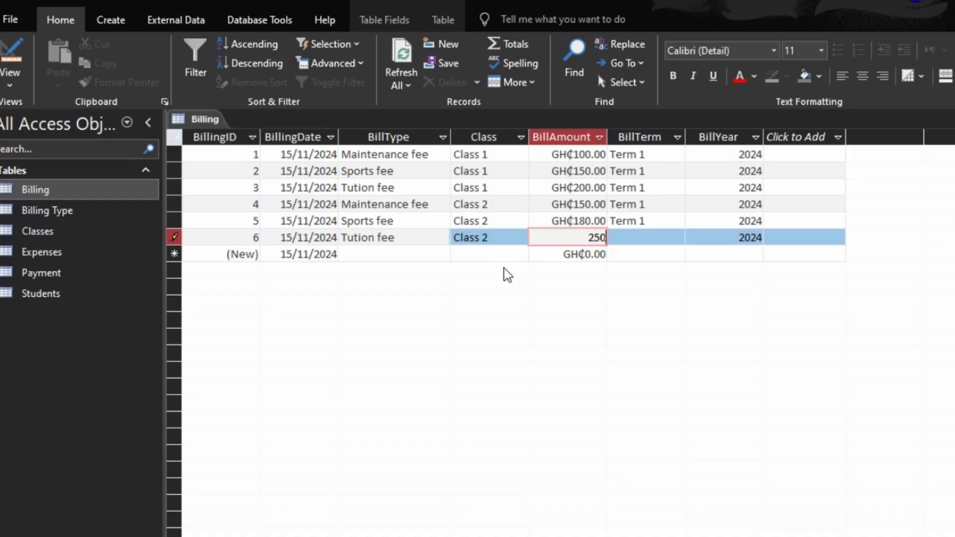
key("Tab")
type("T")
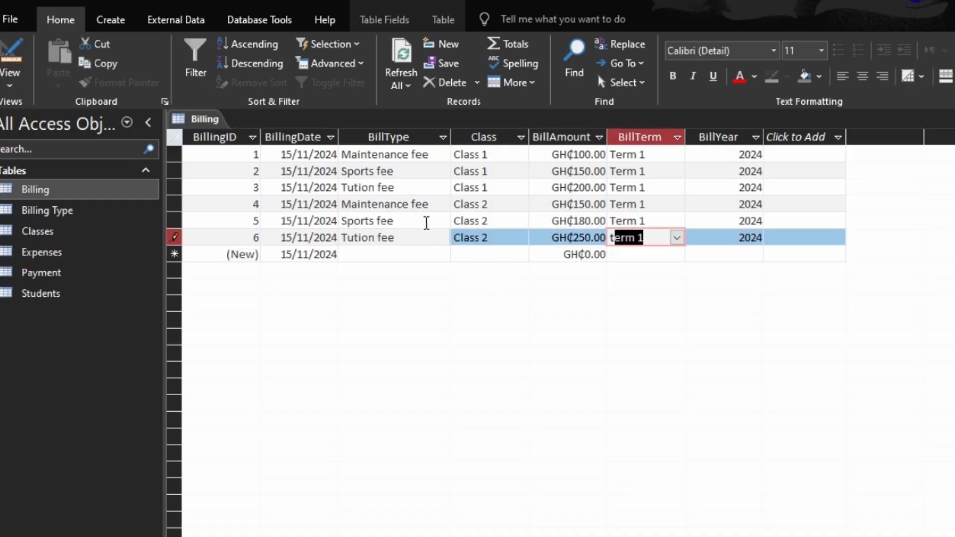
- Enter a seventh billing record for Maintenance fee, Class 3, amount 200, Term 1
left_click(426, 253)
left_click(441, 254)
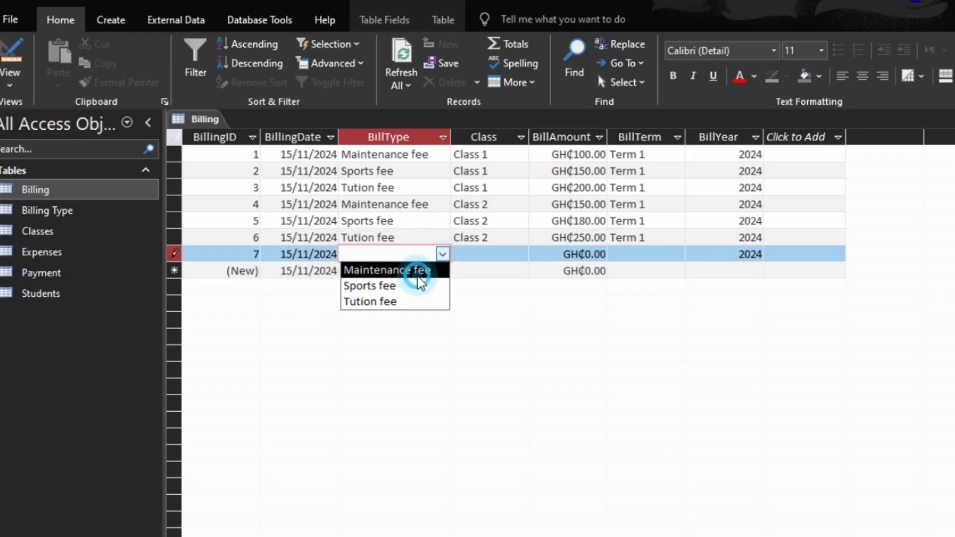
left_click(417, 277)
left_click(480, 256)
left_click(521, 254)
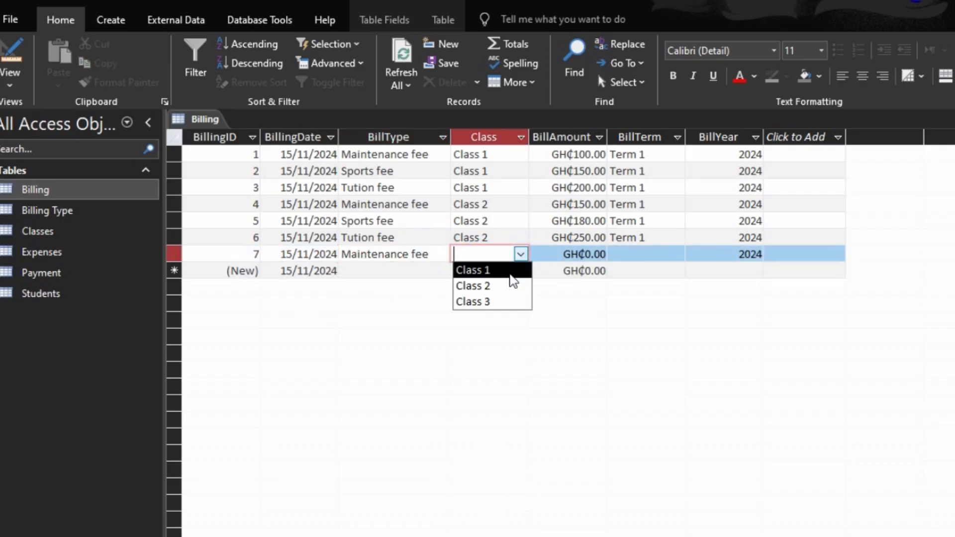
left_click(492, 300)
key("Tab")
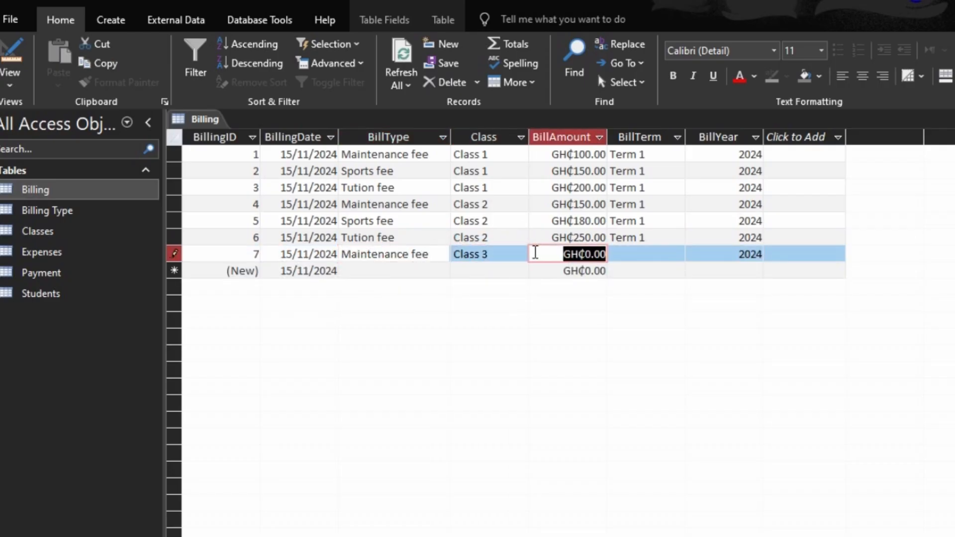
type("200")
key("Tab")
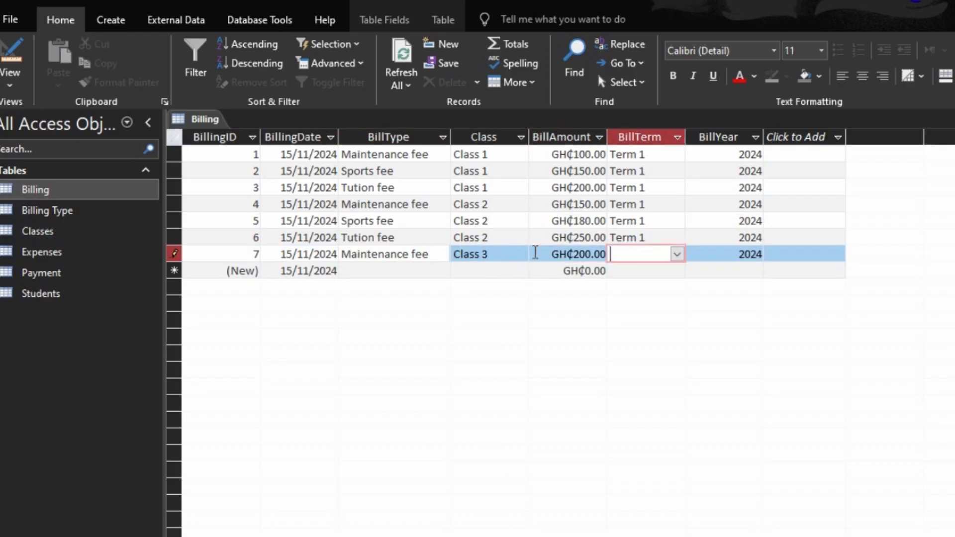
type("T")
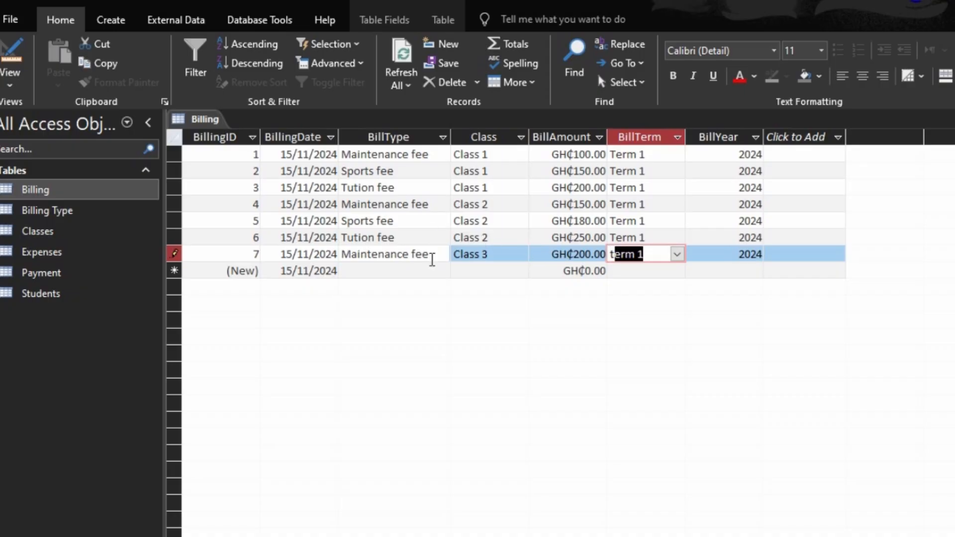
- Enter an eighth billing record for Sports fee, Class 3, amount 250, Term 1
left_click(435, 271)
left_click(442, 271)
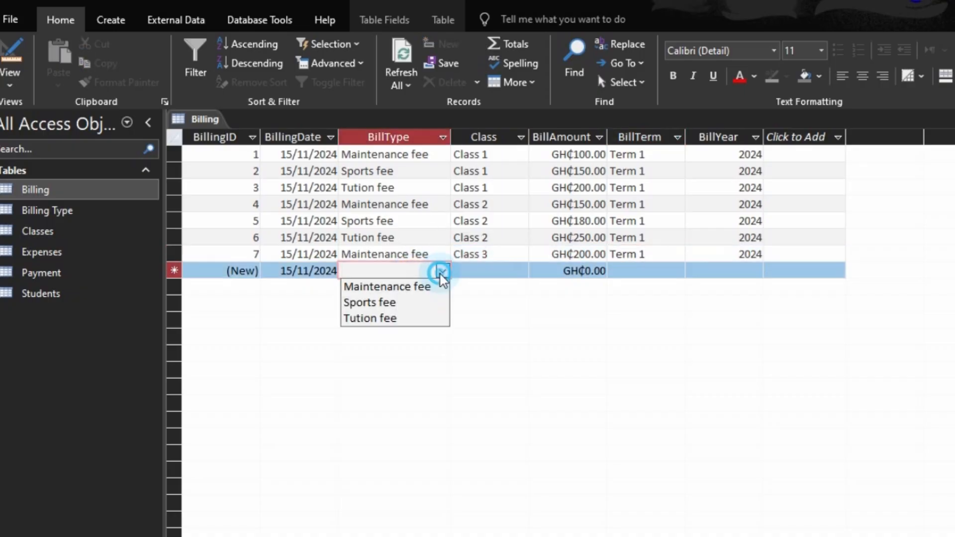
left_click(416, 305)
left_click(473, 275)
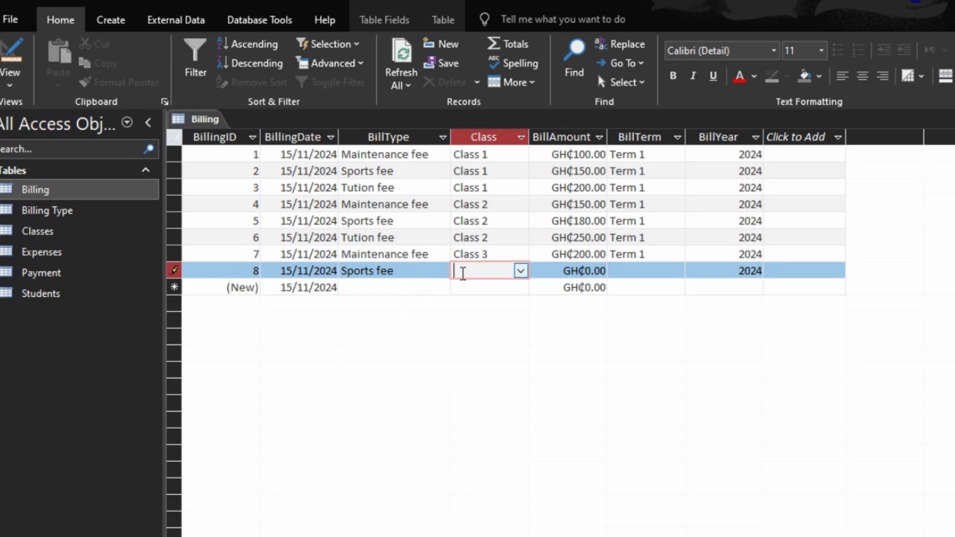
left_click(521, 271)
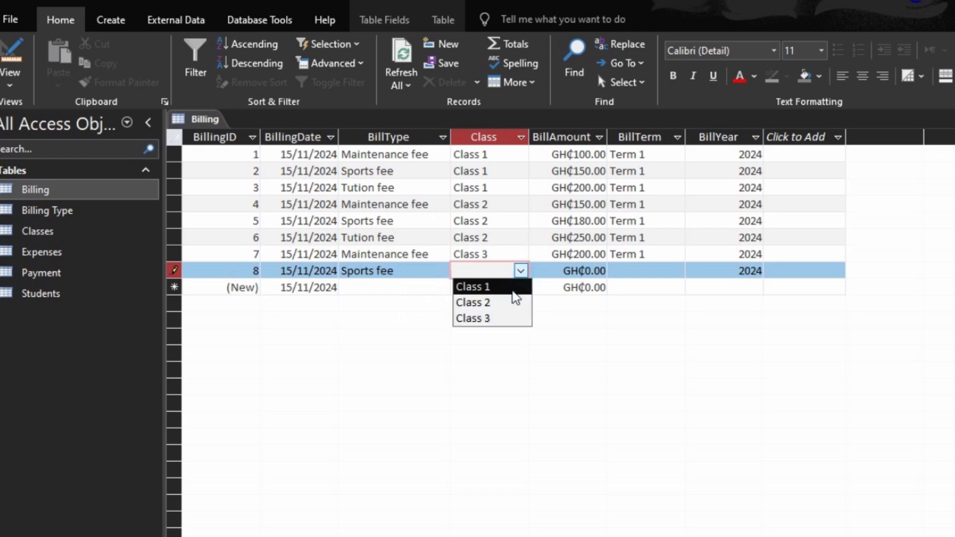
left_click(496, 319)
left_click(578, 279)
type("2")
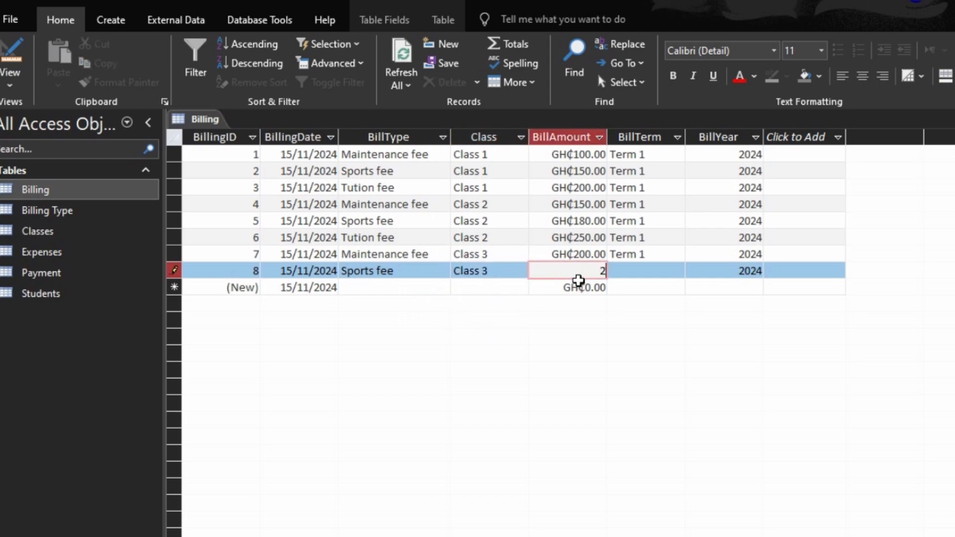
type("50")
key("Tab")
type("t")
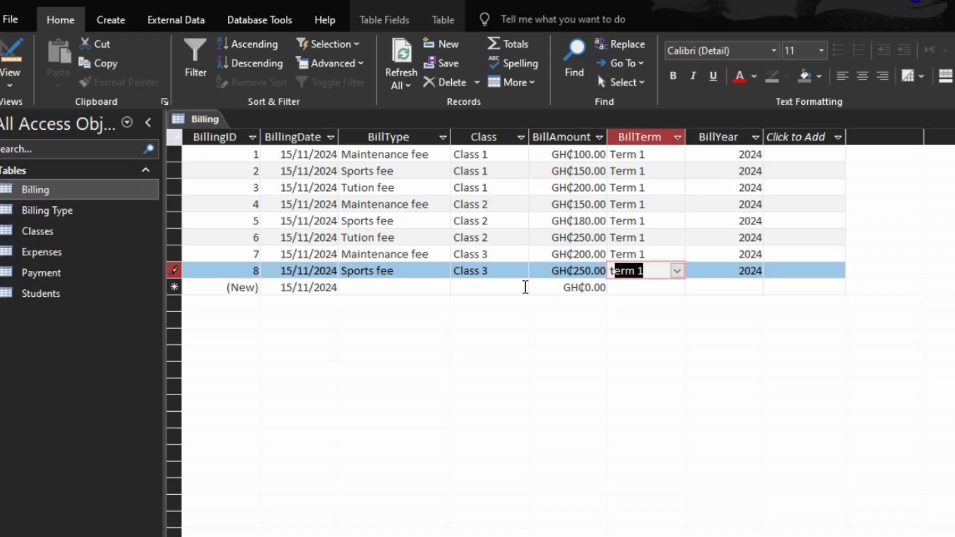
- Enter a ninth billing record for Tution fee, Class 3, amount 300, Term 1
left_click(403, 287)
left_click(442, 287)
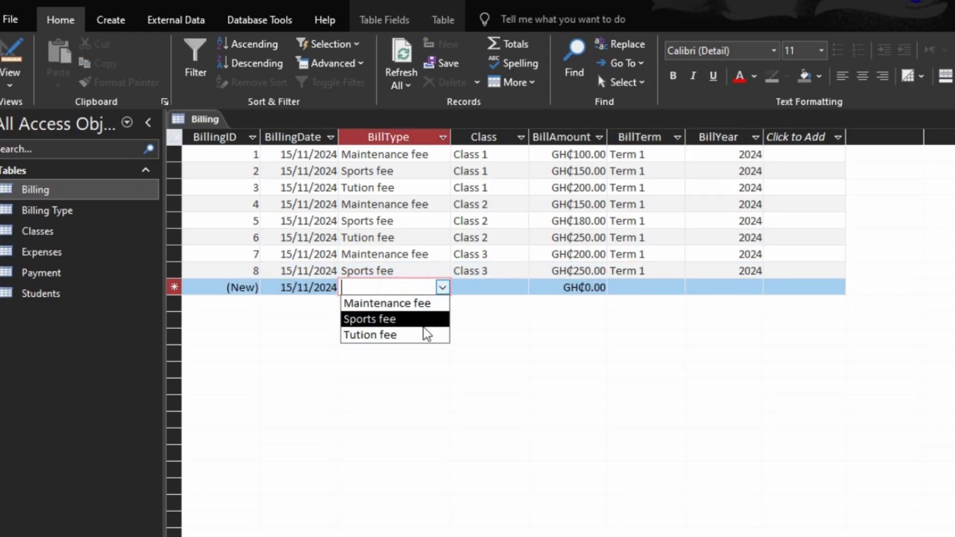
left_click(421, 334)
left_click(476, 290)
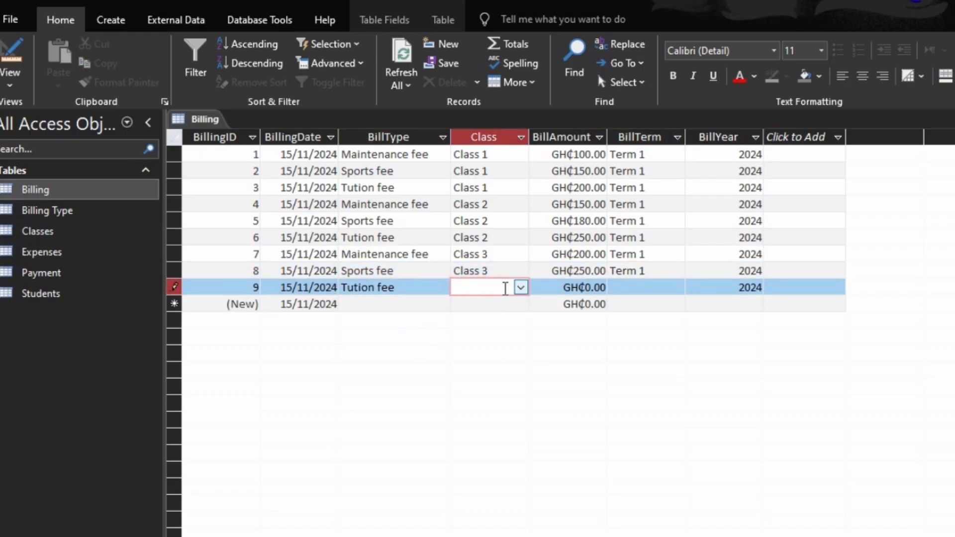
left_click(521, 287)
left_click(496, 319)
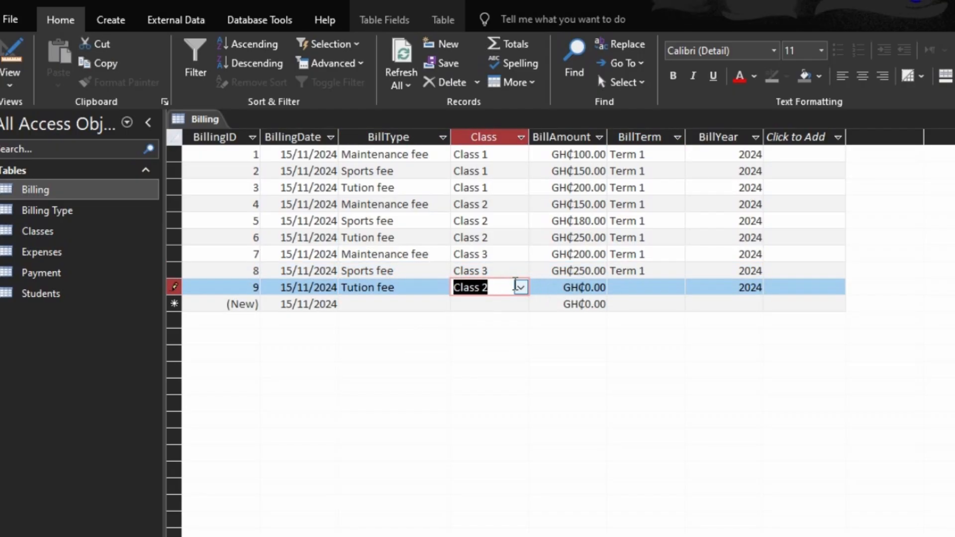
left_click(520, 287)
left_click(494, 335)
left_click(606, 288)
type("3")
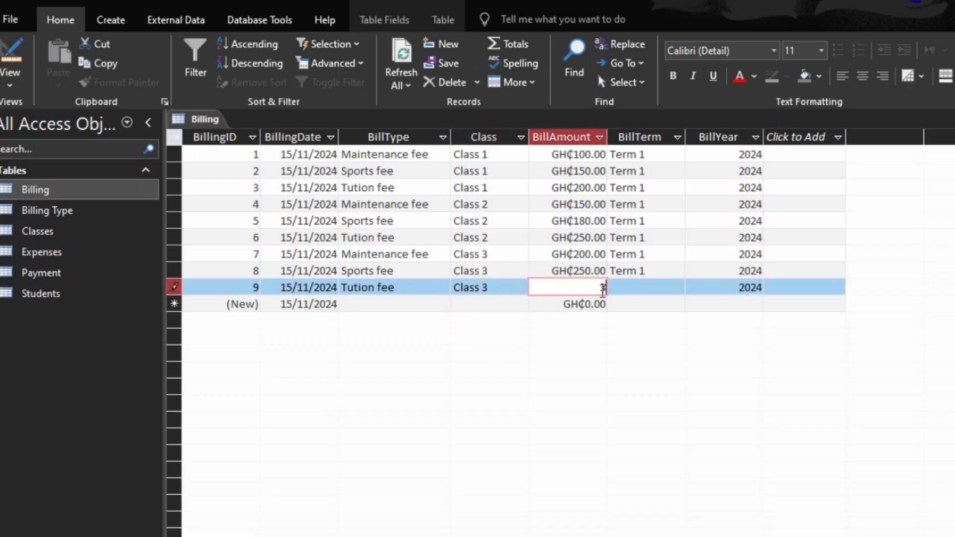
type("00")
left_click(612, 289)
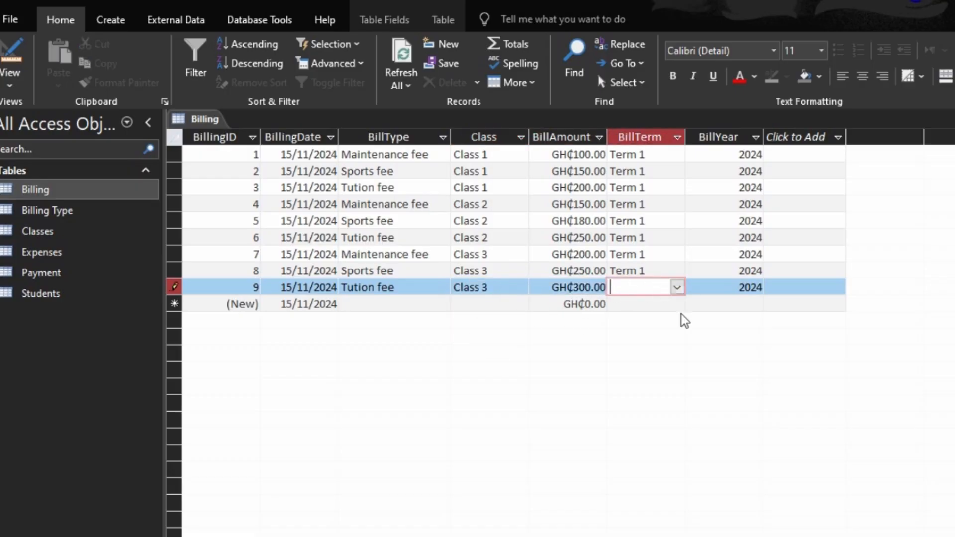
type("T")
left_click(602, 254)
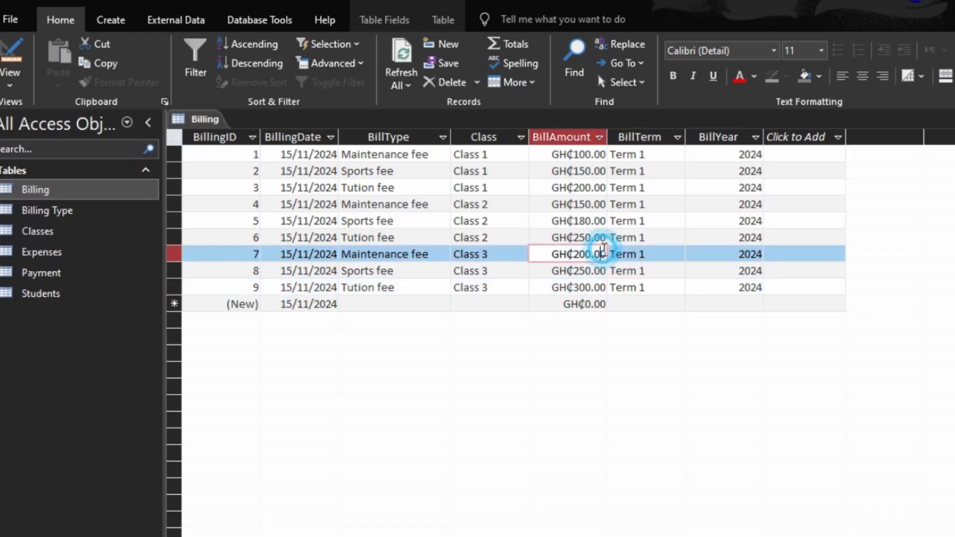
- Close the Billing table and open the Payment table
left_click(952, 119)
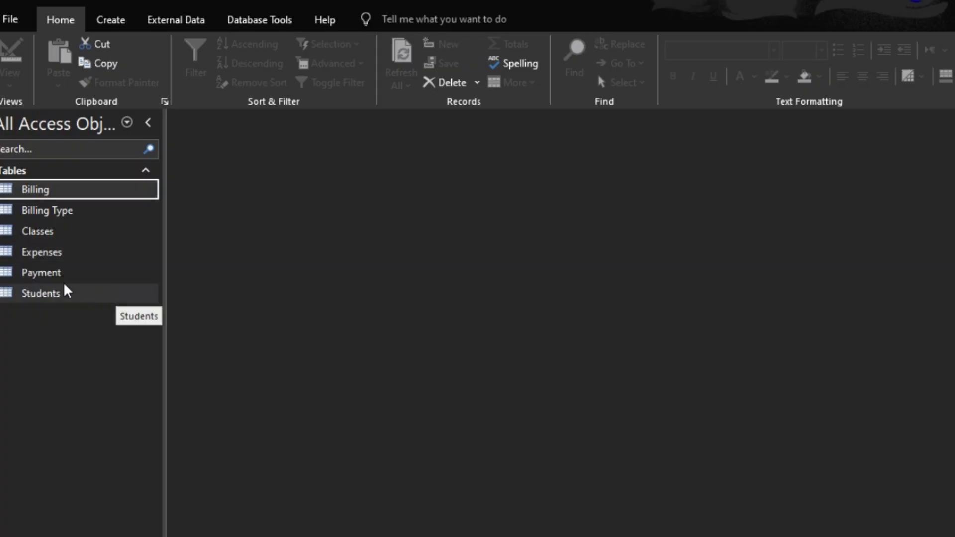
double_click(52, 274)
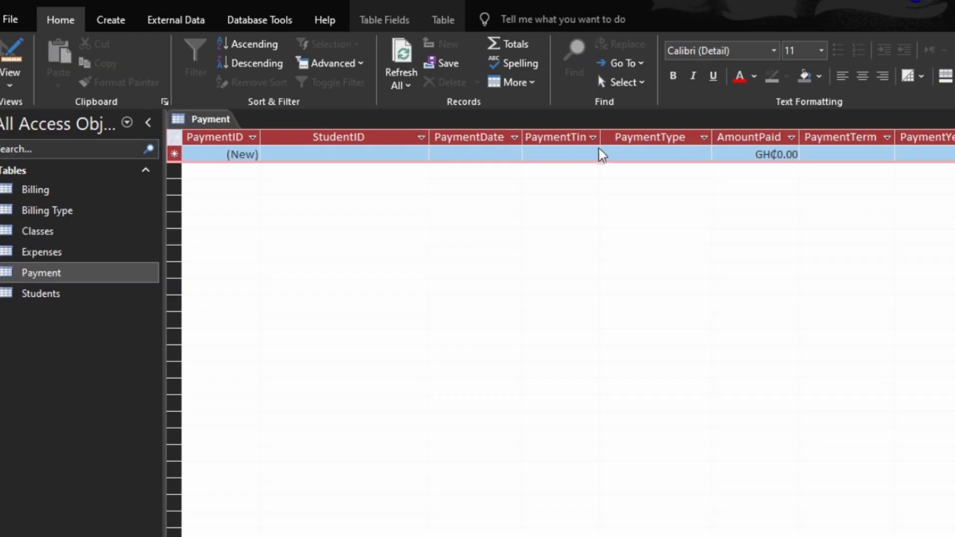
- Autofit the PaymentTime column, then in design view set the PaymentDate field's default value to Date()
double_click(601, 132)
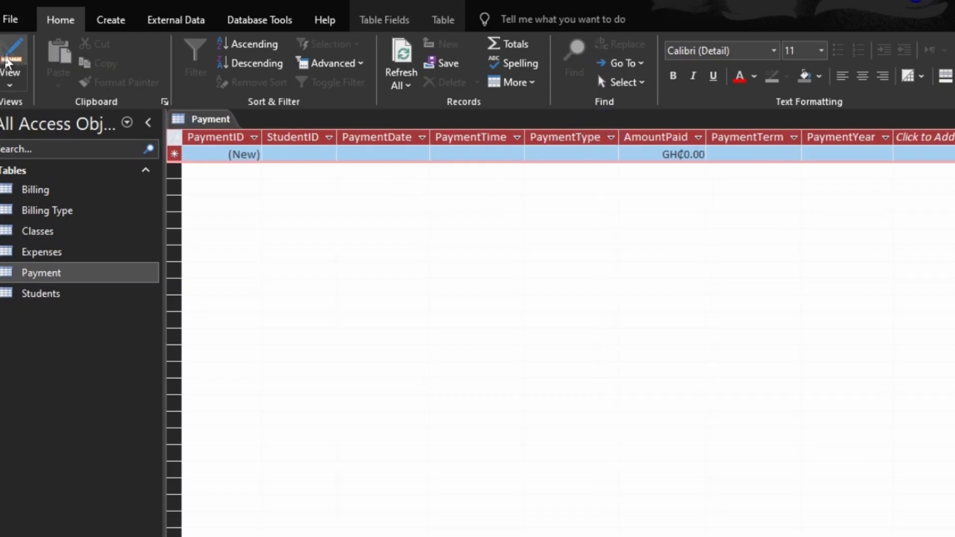
left_click(6, 53)
left_click(268, 188)
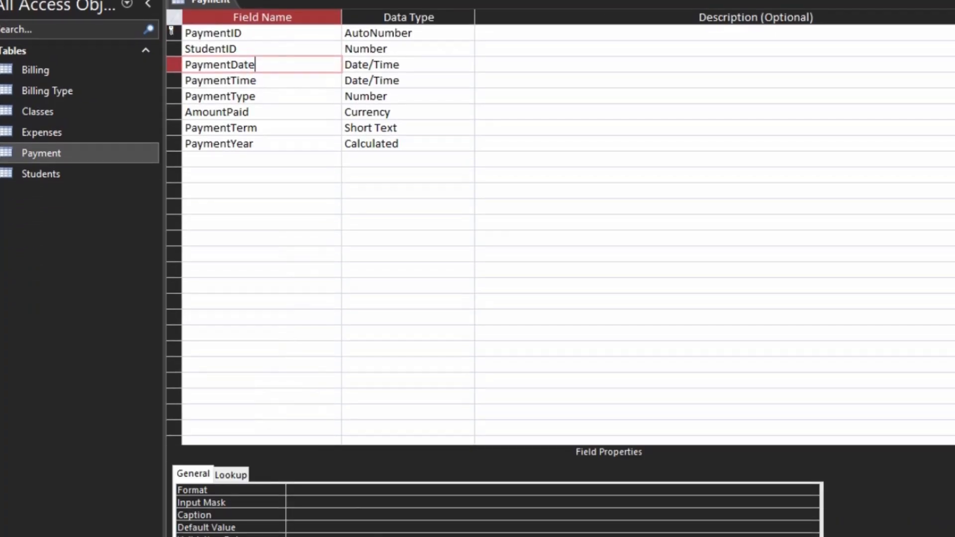
left_click(243, 461)
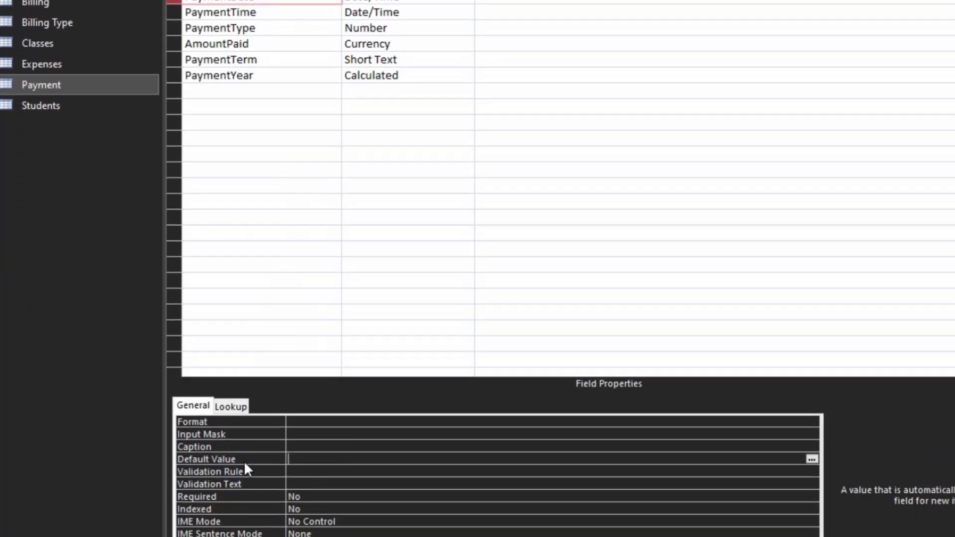
type("date()")
left_click(240, 454)
- Set the PaymentTime field's default value to Time()
left_click(270, 15)
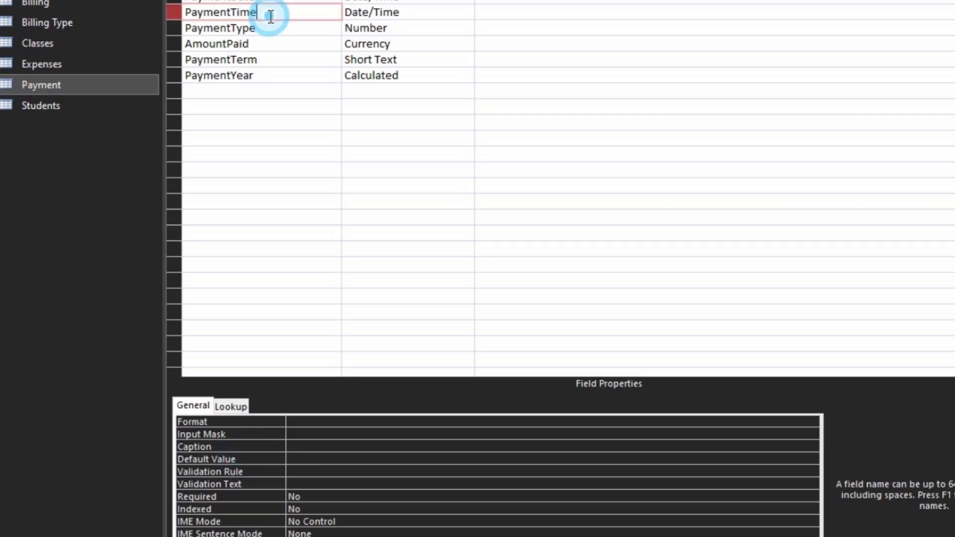
left_click(239, 454)
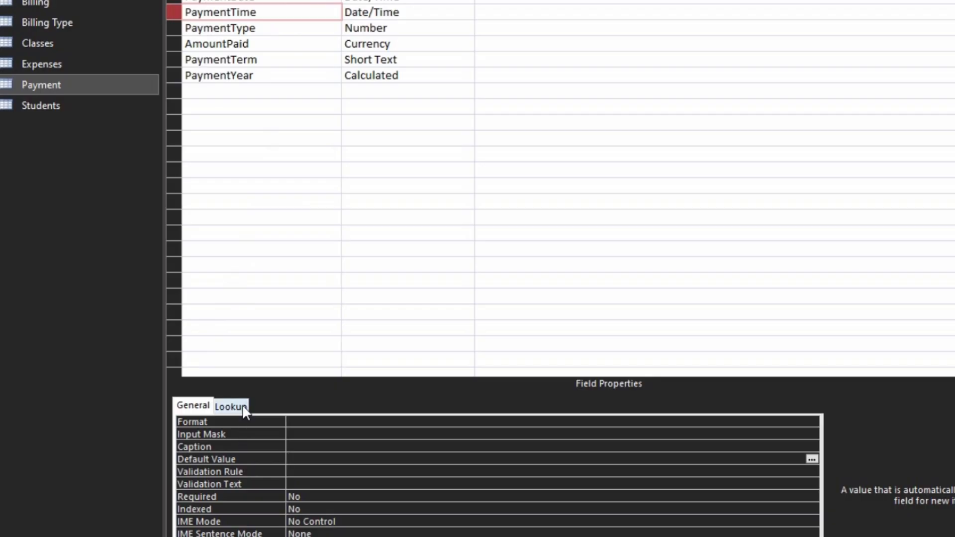
type("time90")
key("BackSpace")
key("BackSpace")
key("BackSpace")
key("Return")
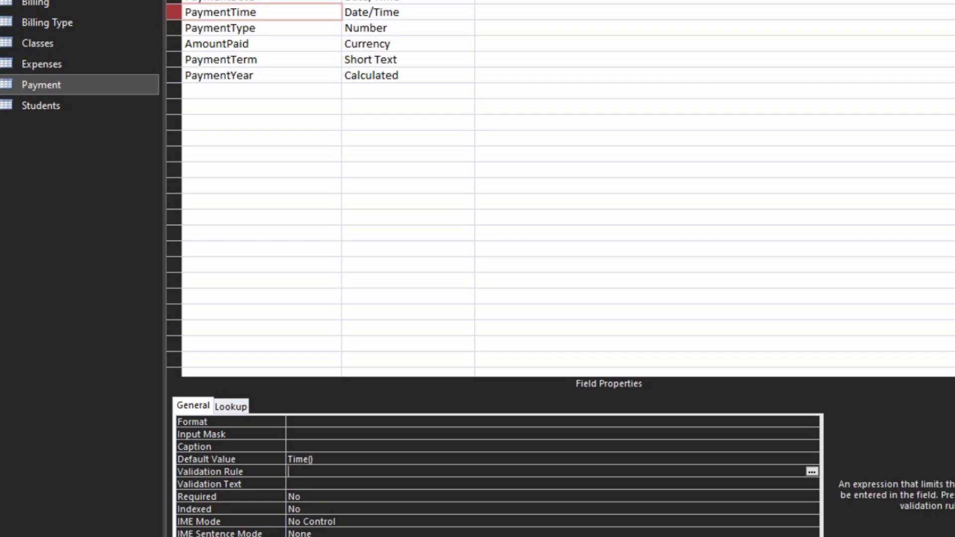
- Save the table, switch to Datasheet view and open the StudentID drop-down list of a new record
left_click(484, 262)
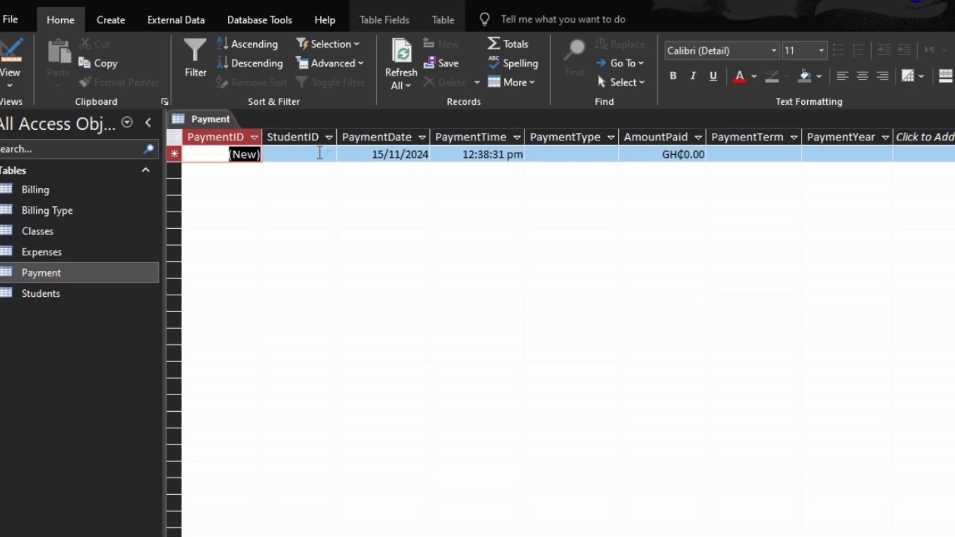
left_click(328, 154)
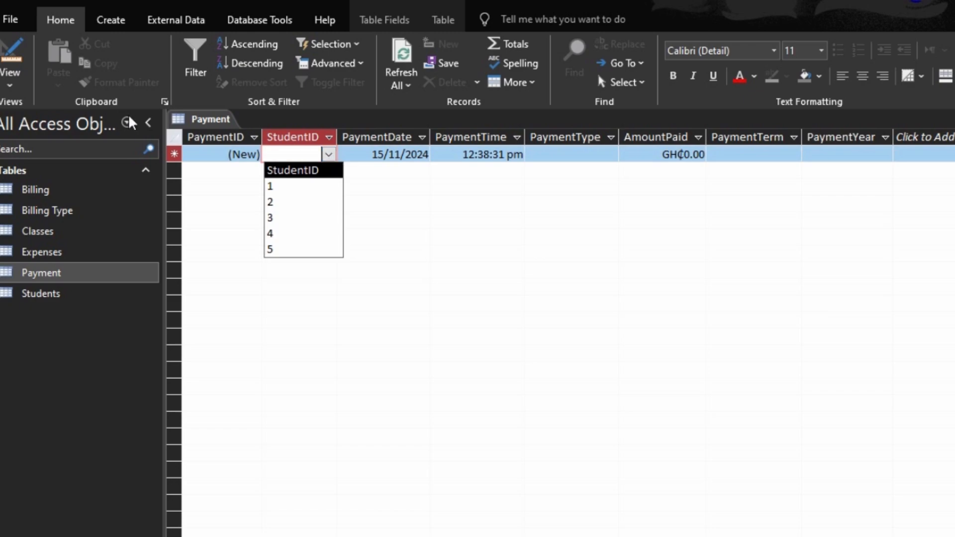
- In design view, add FirstName and LastName to the StudentID lookup's row source query and save the updated statement
left_click(6, 56)
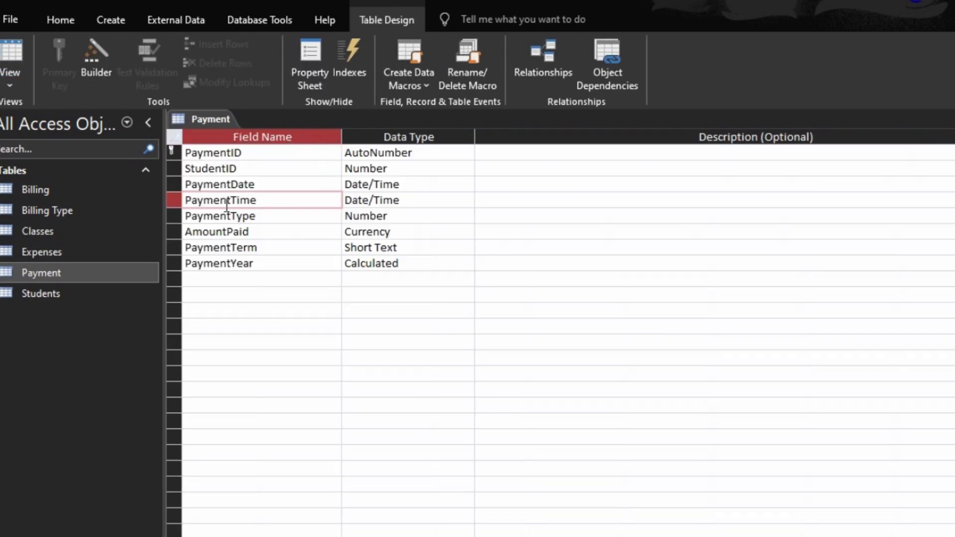
left_click(280, 177)
left_click(282, 169)
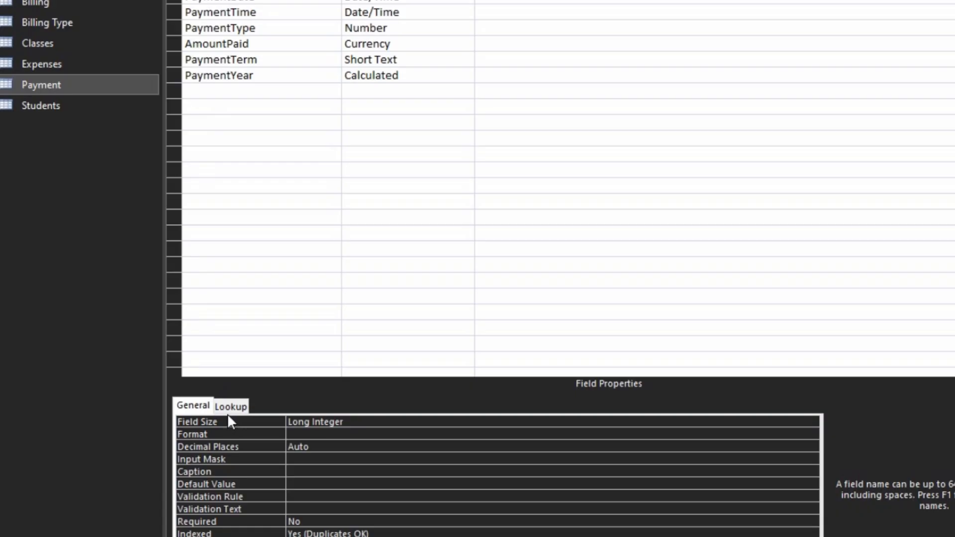
left_click(230, 406)
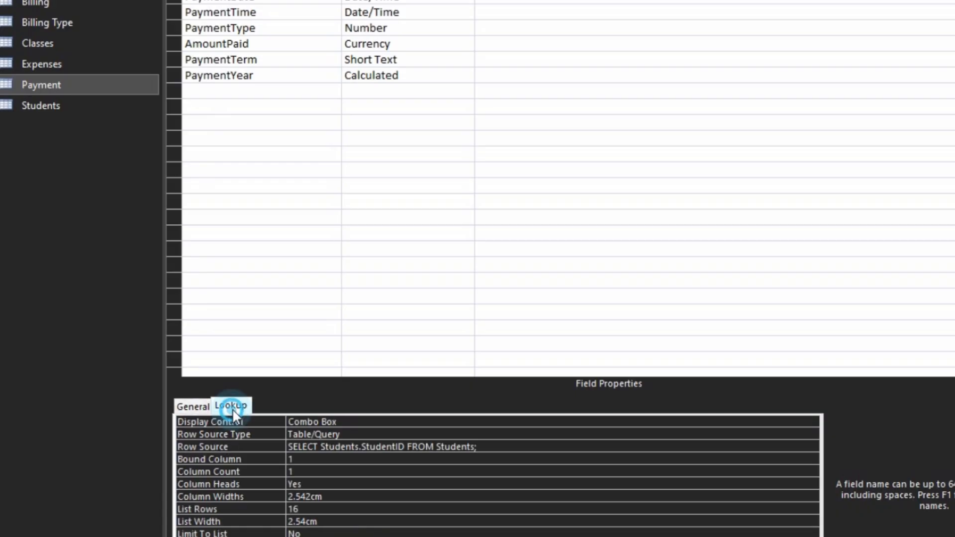
left_click(256, 446)
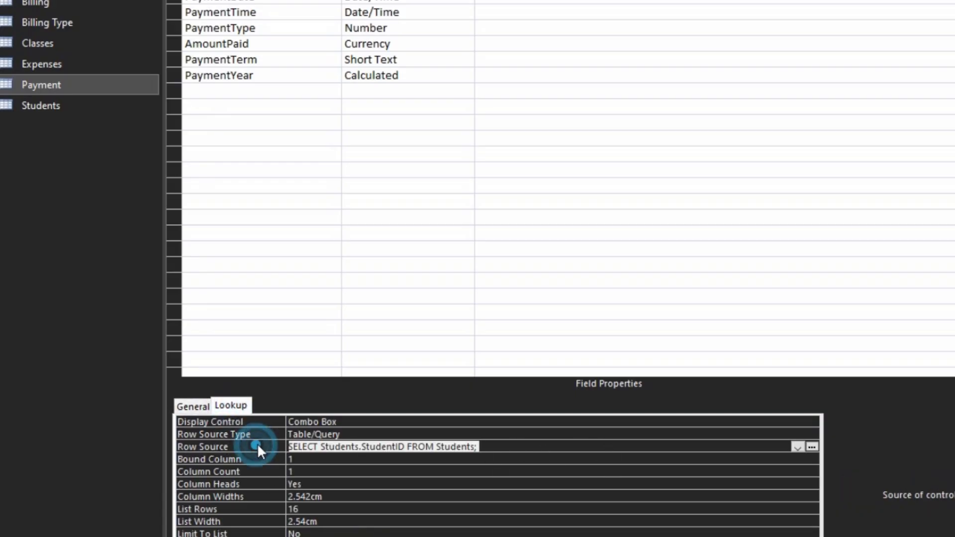
left_click(812, 447)
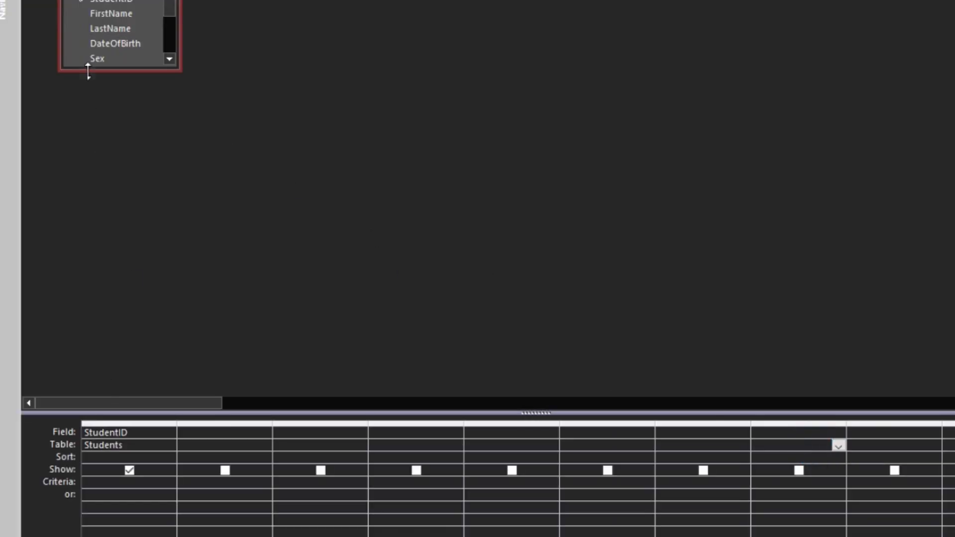
double_click(106, 14)
double_click(113, 28)
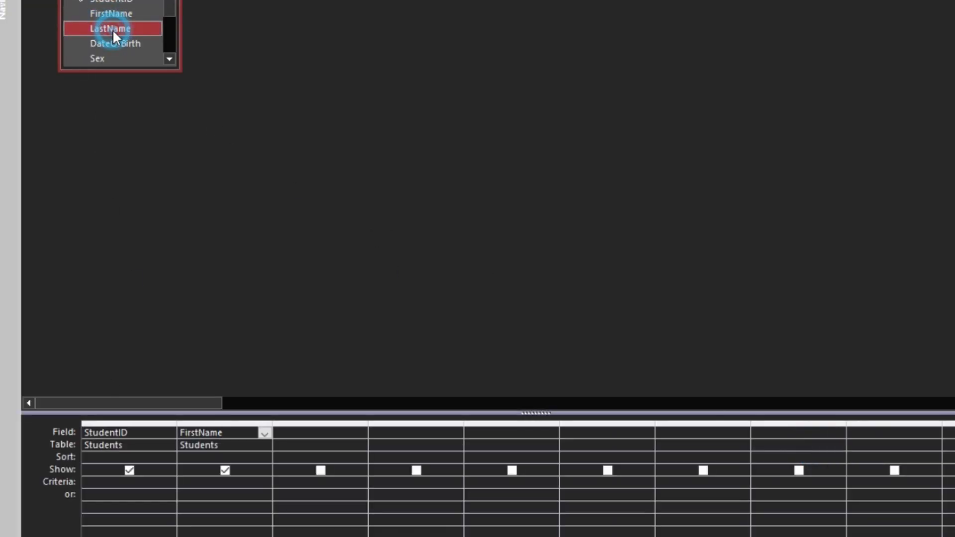
key("ctrl+w")
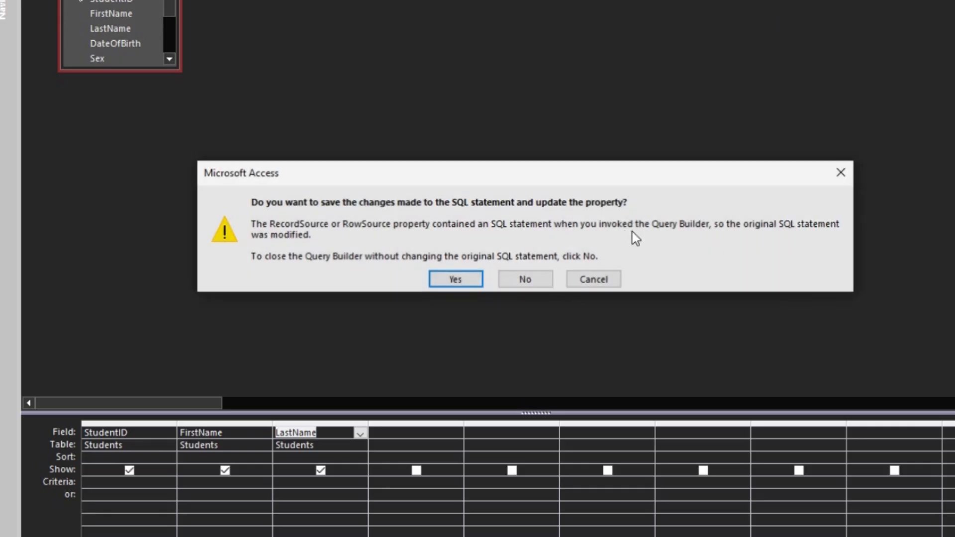
left_click(456, 278)
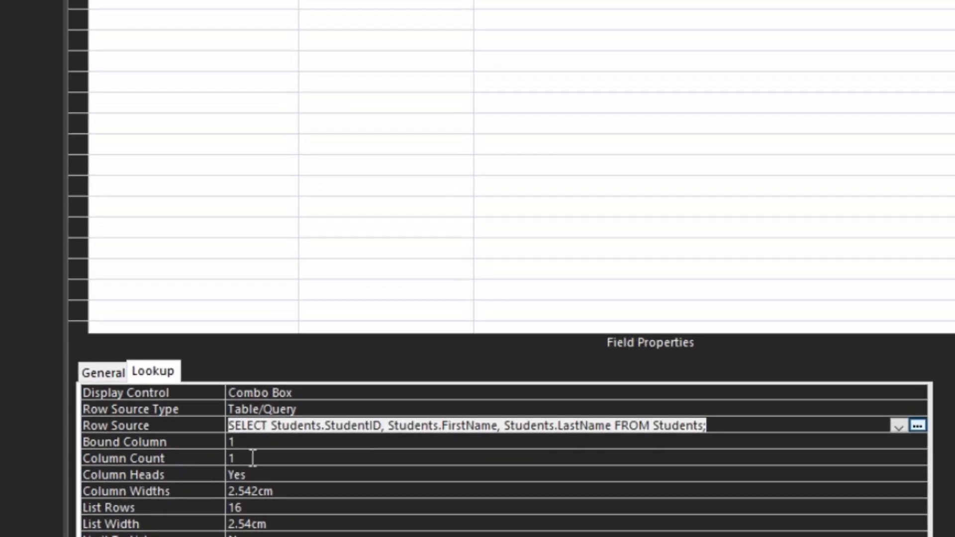
- Set the StudentID lookup's column count to 3 and column widths to 1cm;2cm;2cm, then save and return to Datasheet view
double_click(251, 457)
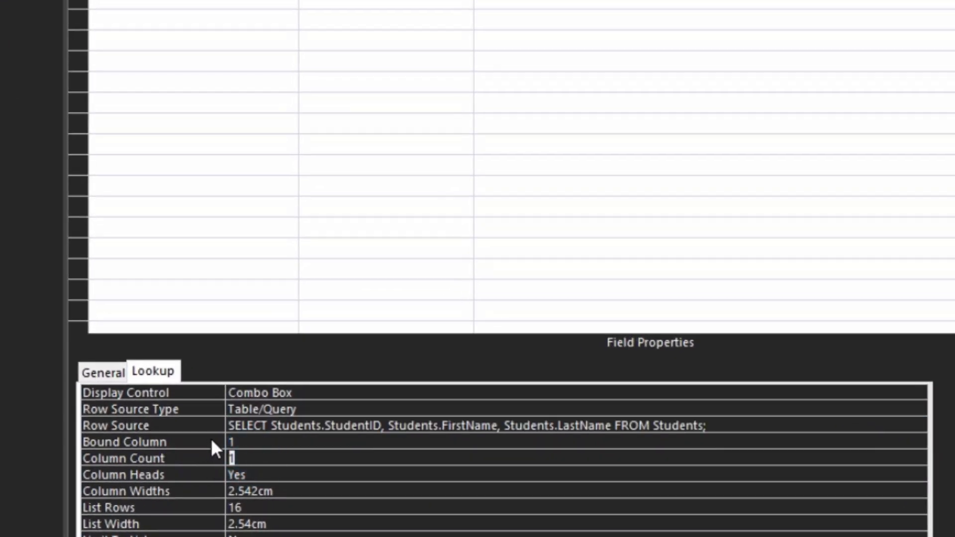
type("3")
left_click(190, 489)
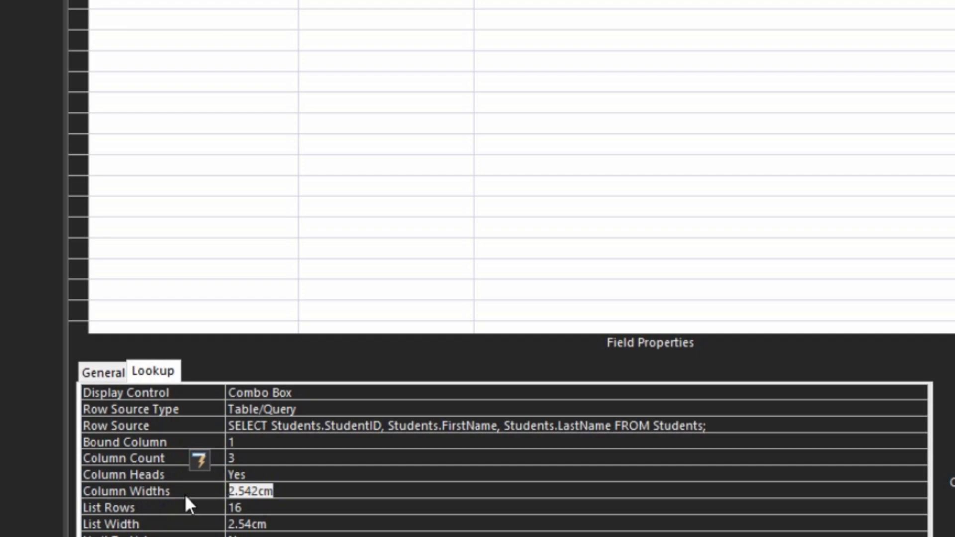
type("1")
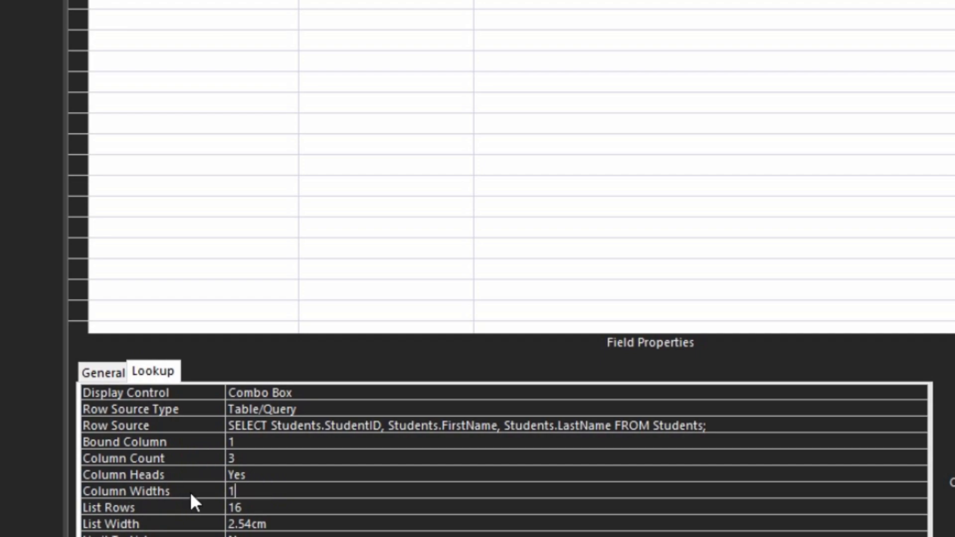
type(";")
type("2,2")
type(",")
key("BackSpace")
left_click(335, 519)
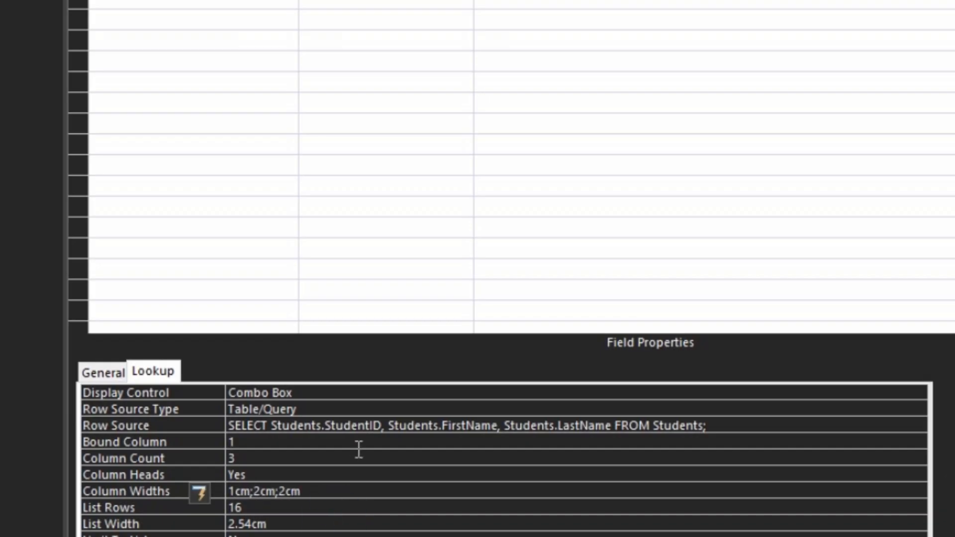
key("ctrl+period")
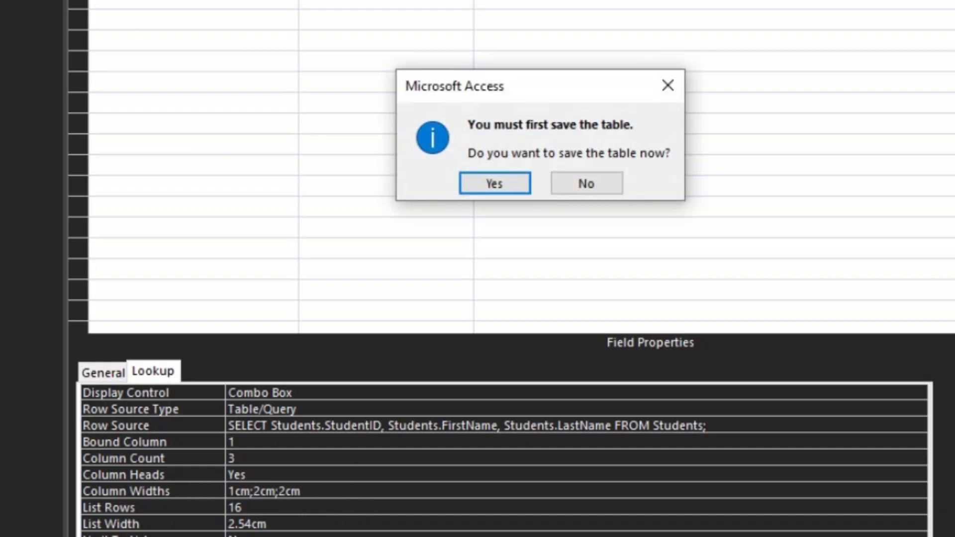
left_click(527, 180)
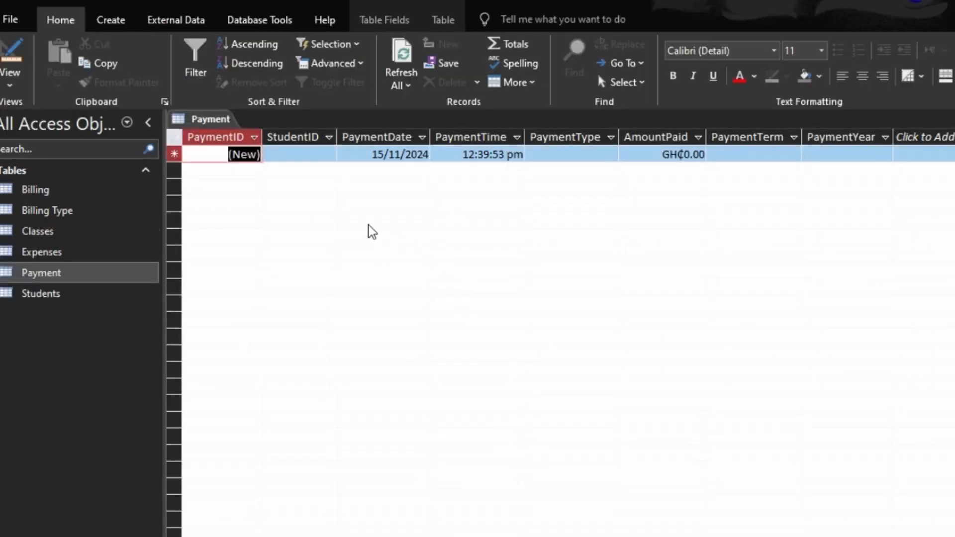
- Widen the StudentID column and choose student 1 for a new payment record
left_click_drag(337, 135, 428, 136)
left_click(364, 153)
left_click(419, 155)
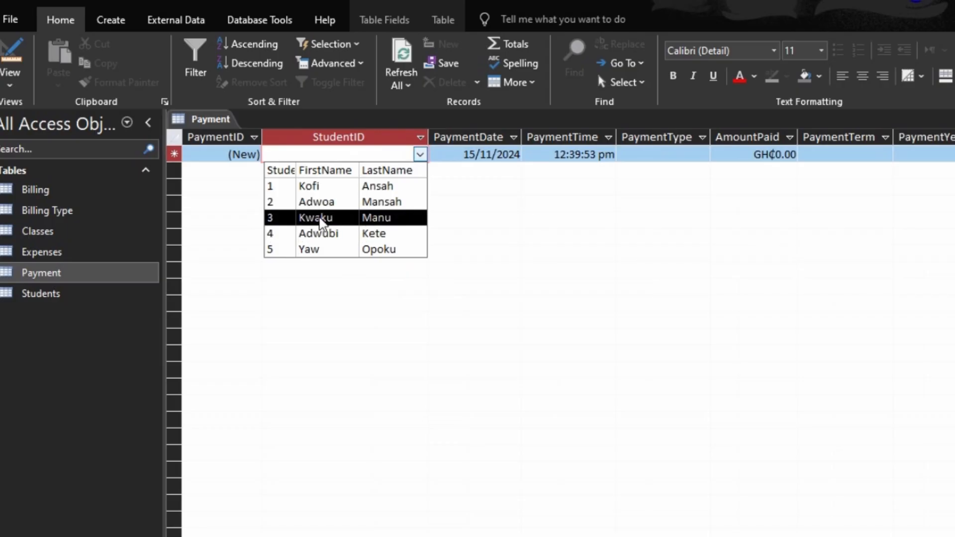
left_click(332, 192)
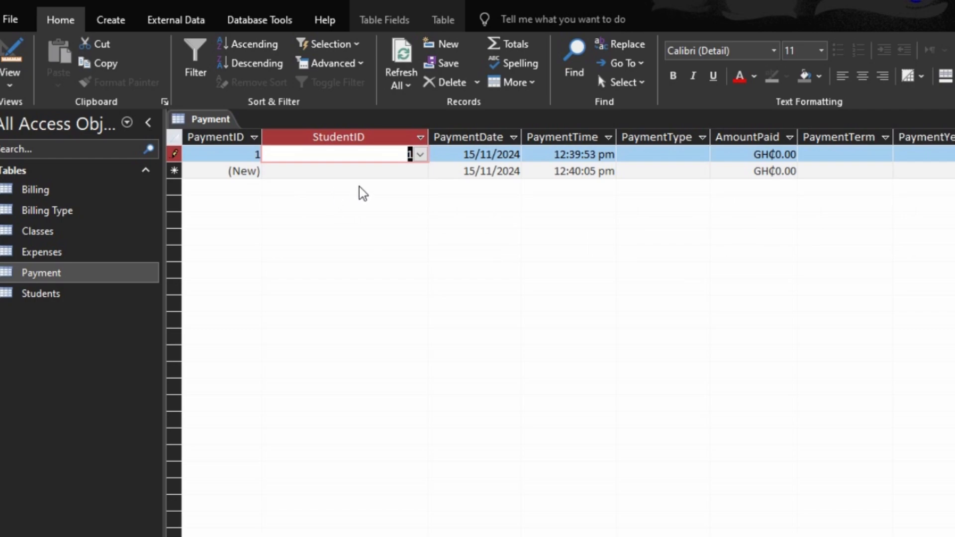
- Complete the first payment with type Maintenance fee, amount 100 and Term 1
key("Tab")
key("Tab")
key("Tab")
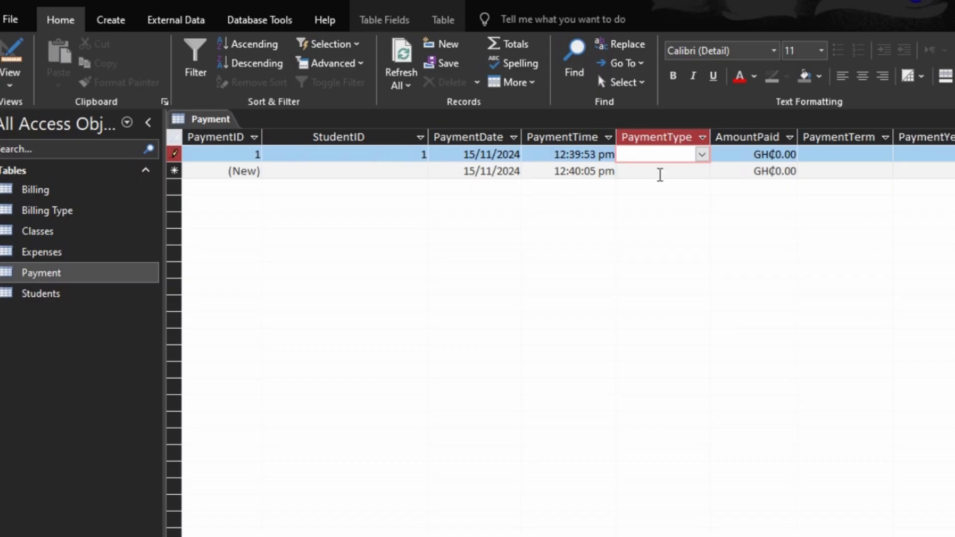
left_click(702, 154)
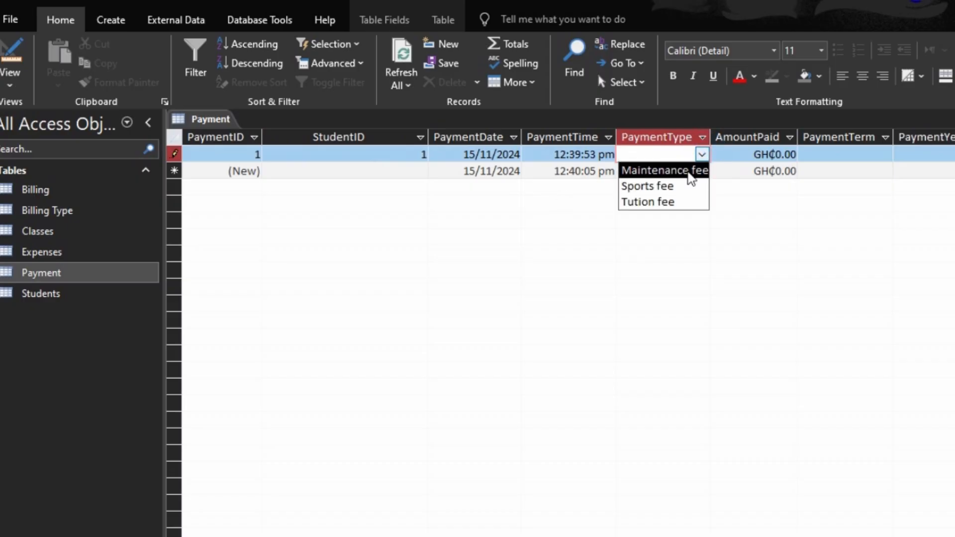
left_click(685, 170)
key("Tab")
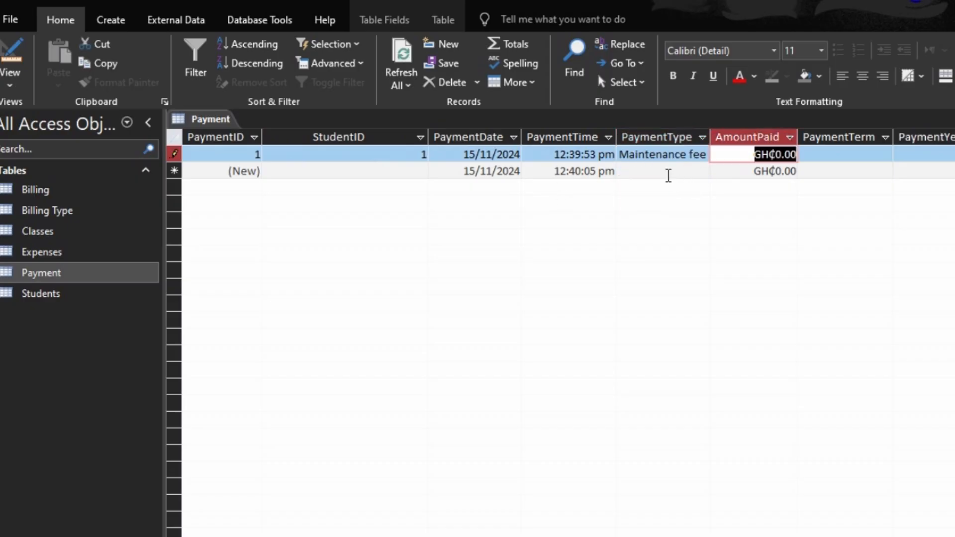
type("100")
key("Tab")
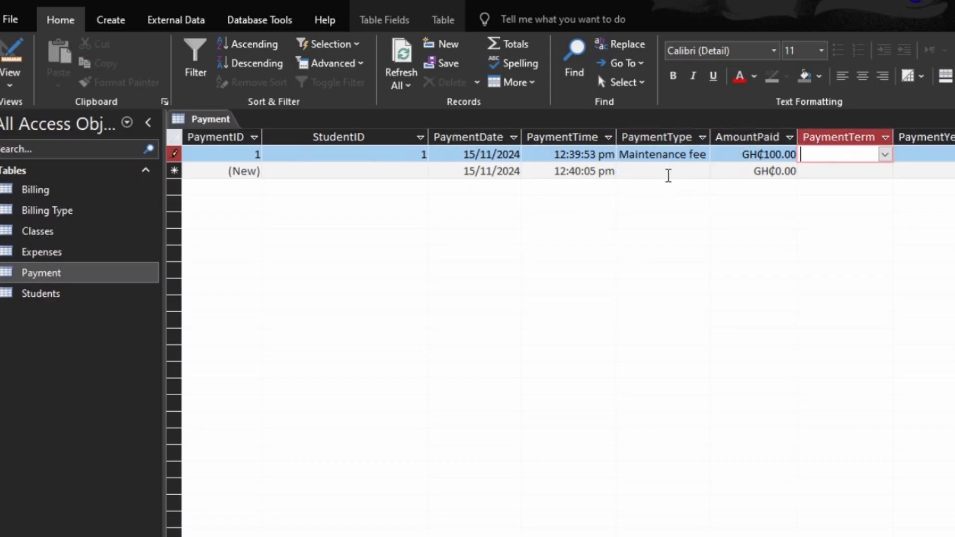
left_click(885, 155)
left_click(866, 170)
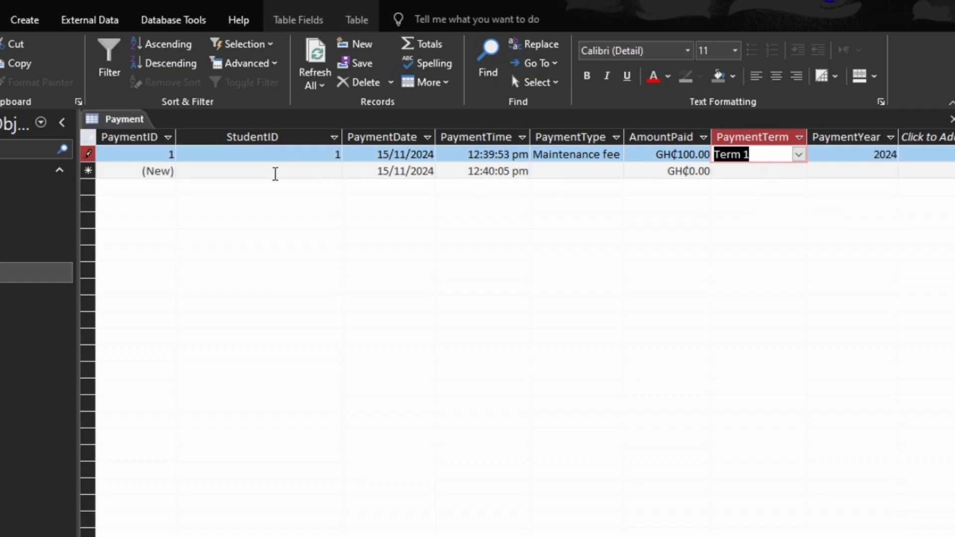
- Start a second payment record and choose student 1 for it
left_click(275, 173)
left_click(334, 171)
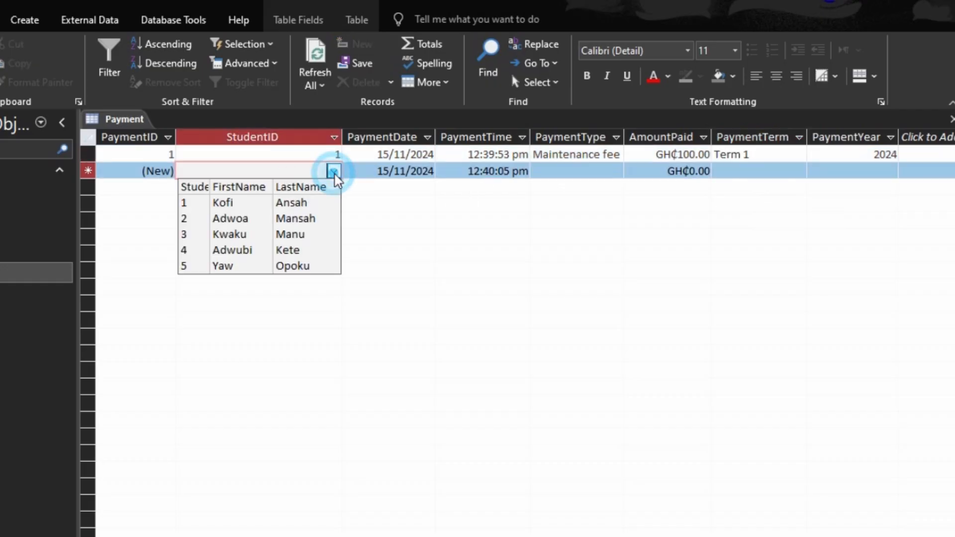
left_click(290, 205)
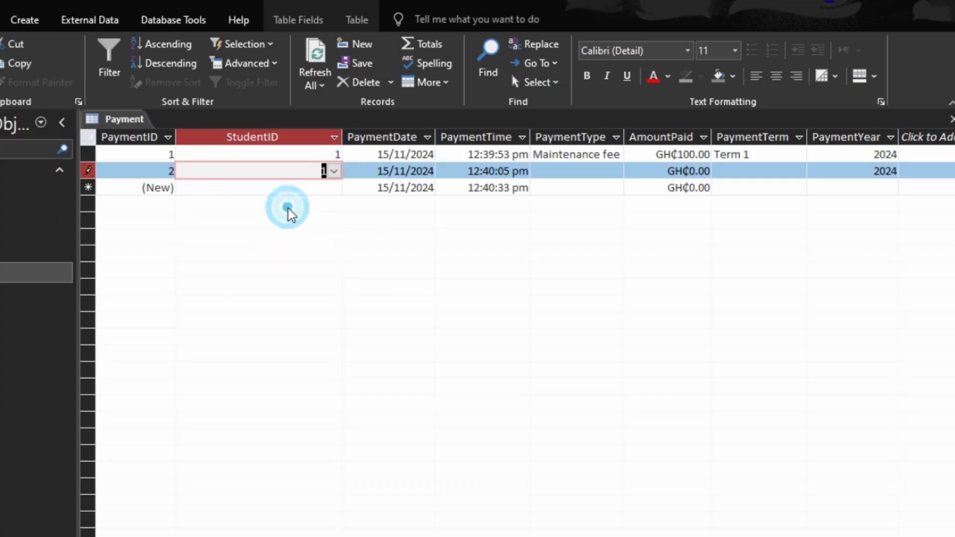
key("Tab")
- Complete the second payment with type Tution fee, amount 120 and Term 1
key("Tab")
key("Tab")
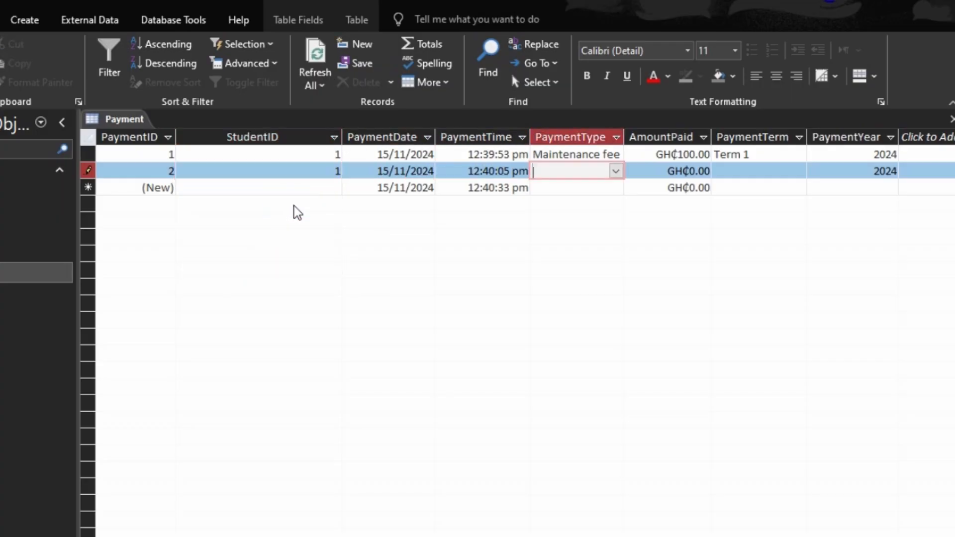
type("F")
type("T")
key("BackSpace")
key("BackSpace")
type("Tution fee")
key("Tab")
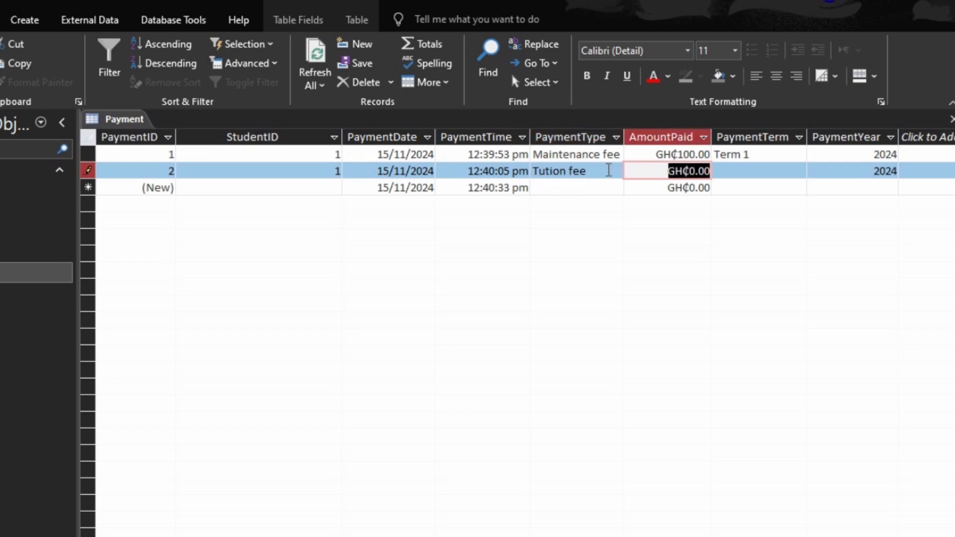
left_click(616, 171)
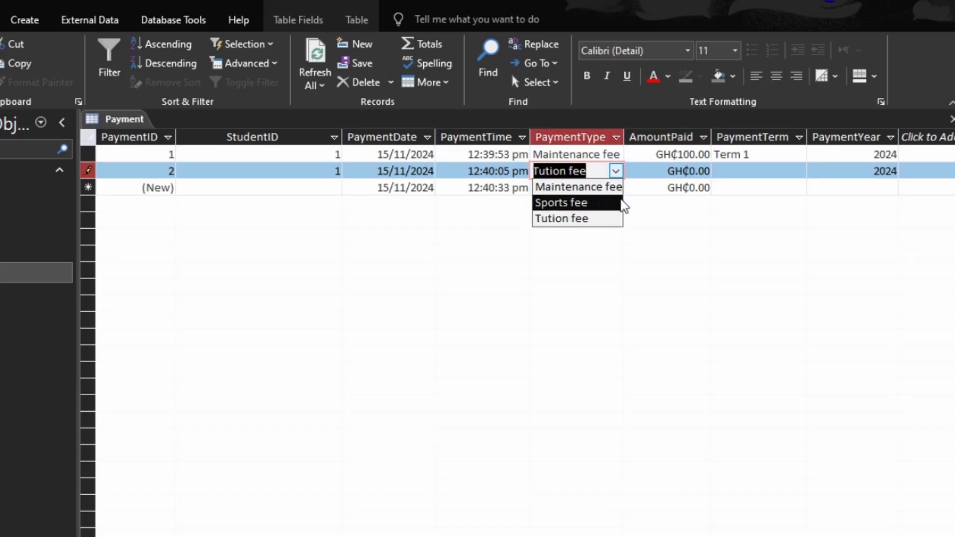
left_click(617, 171)
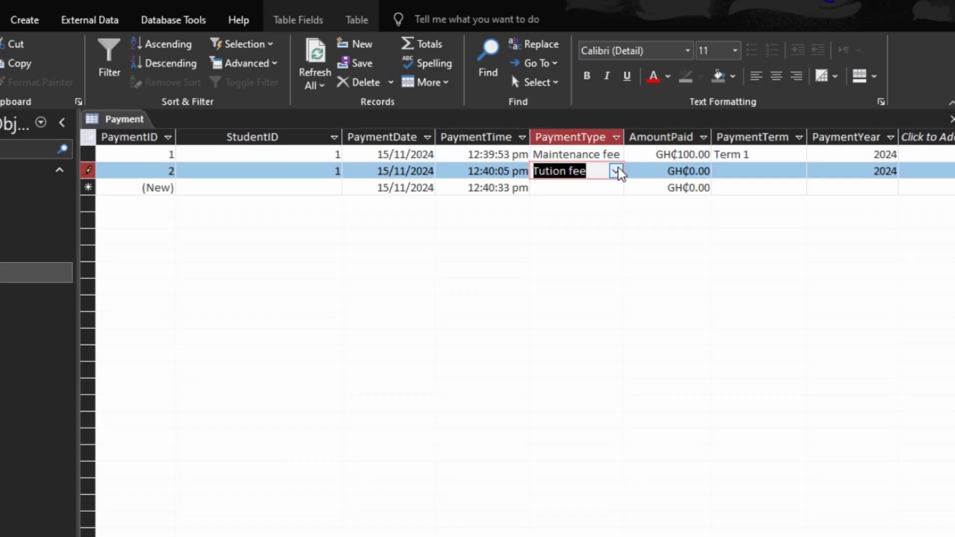
key("Tab")
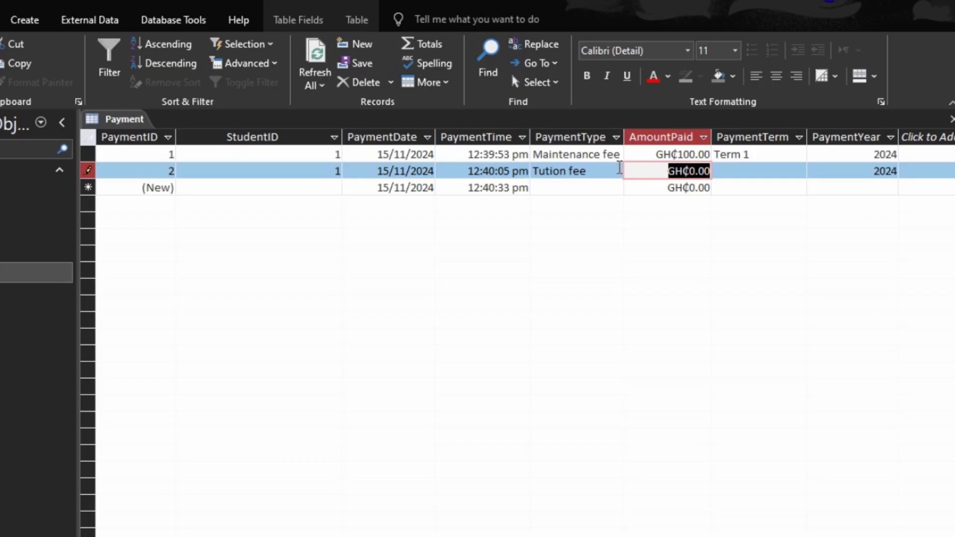
type("120")
key("Tab")
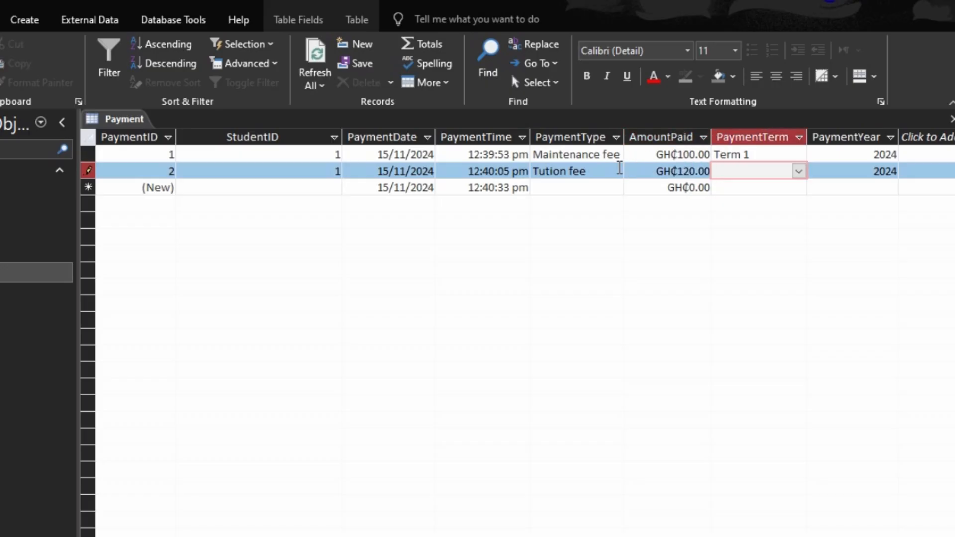
type("Term 1")
- Add a third payment for student 3 with type Sports fee and amount 100, then close the Payment table
left_click(332, 188)
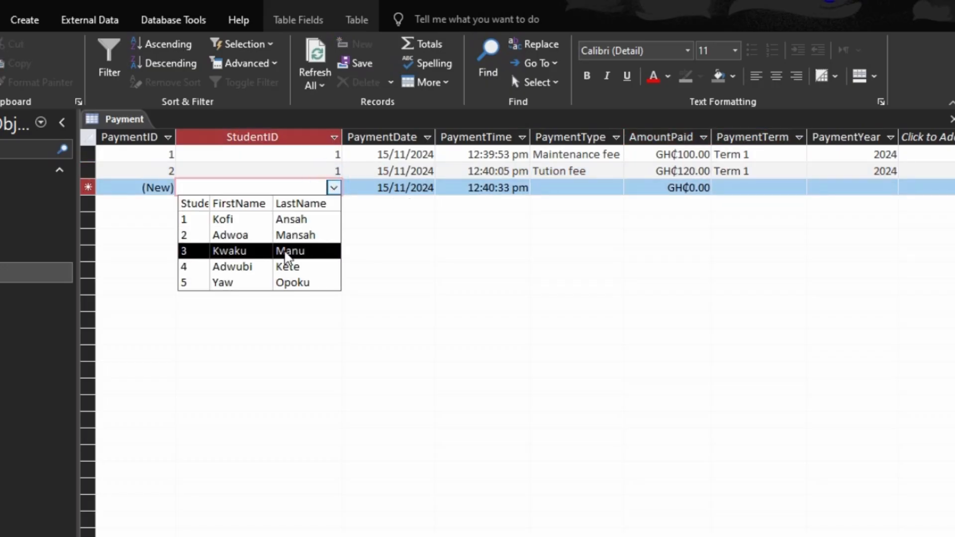
left_click(287, 251)
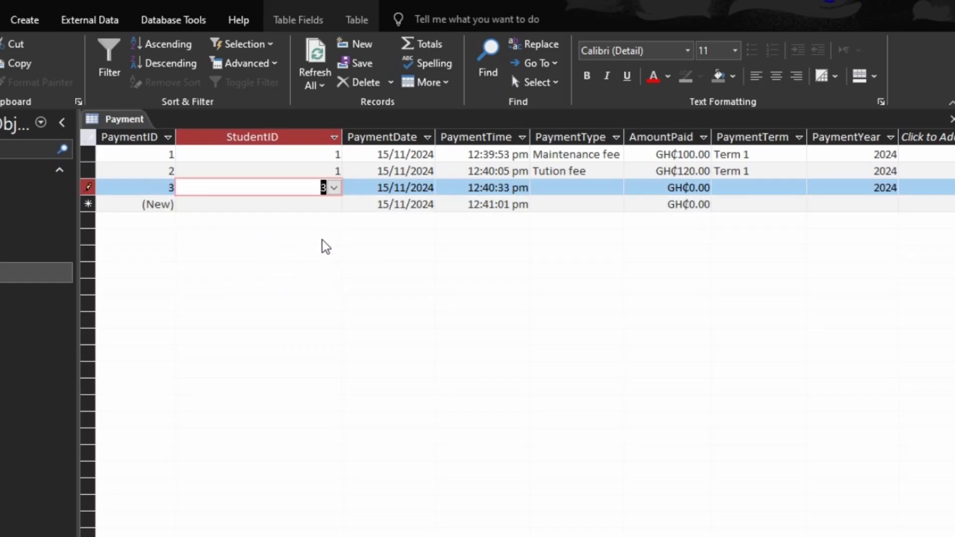
key("Tab")
key("Tab")
key("Tab")
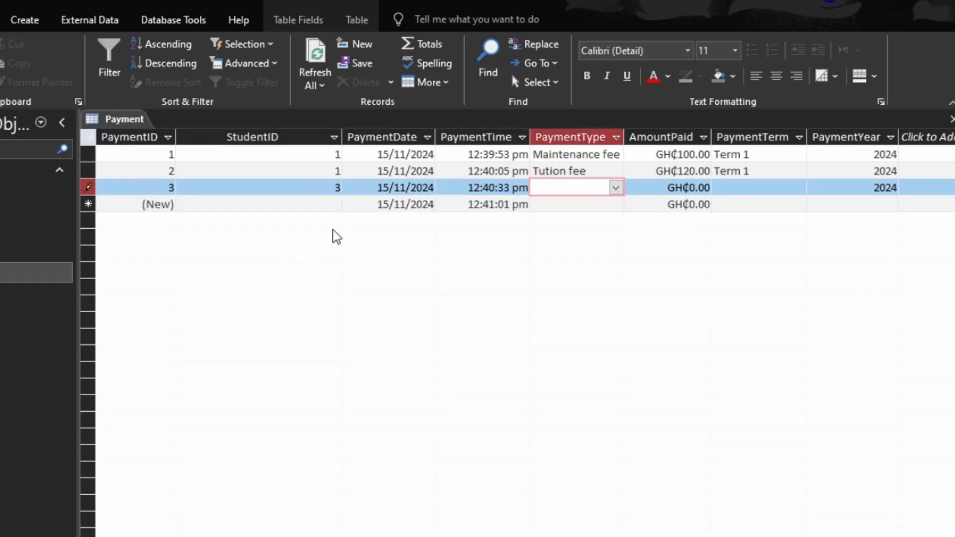
left_click(618, 193)
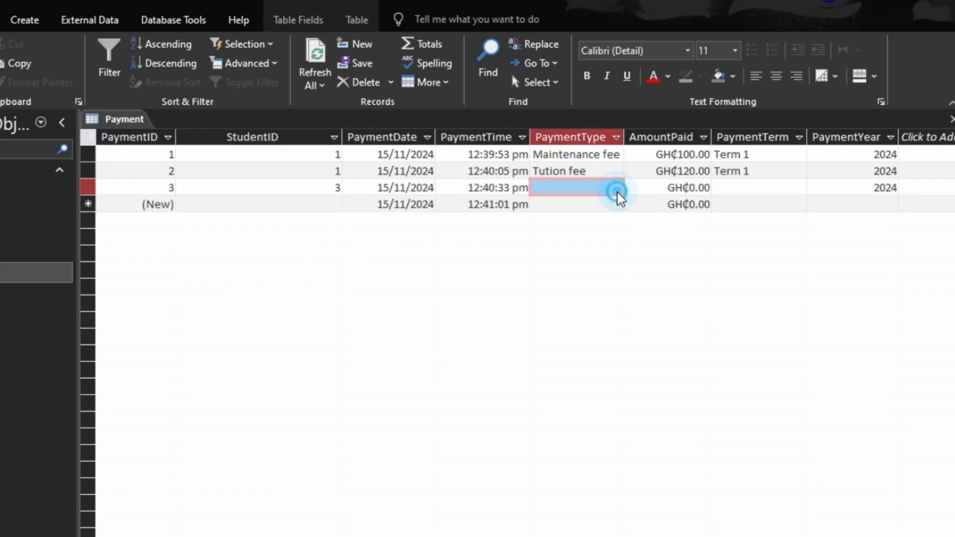
left_click(618, 189)
left_click(608, 217)
key("Tab")
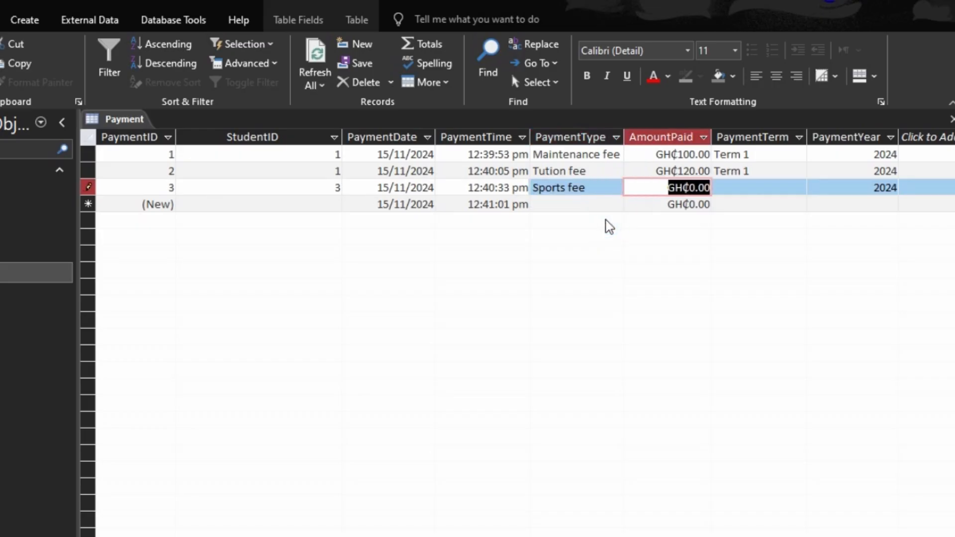
key("Tab")
key("shift+Tab")
type("100")
key("Tab")
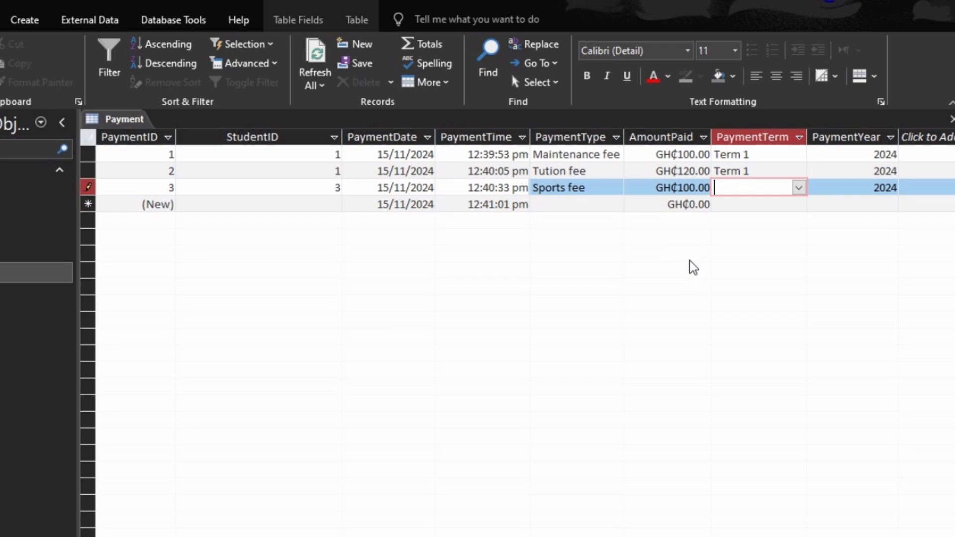
type("t")
left_click(949, 119)
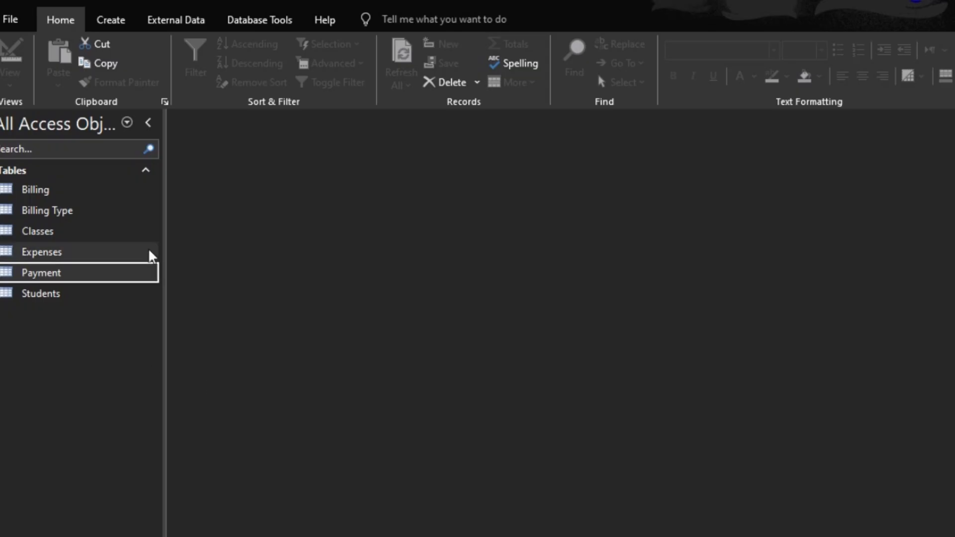
- Start a new query in design view and add the Billing table to it
left_click(110, 24)
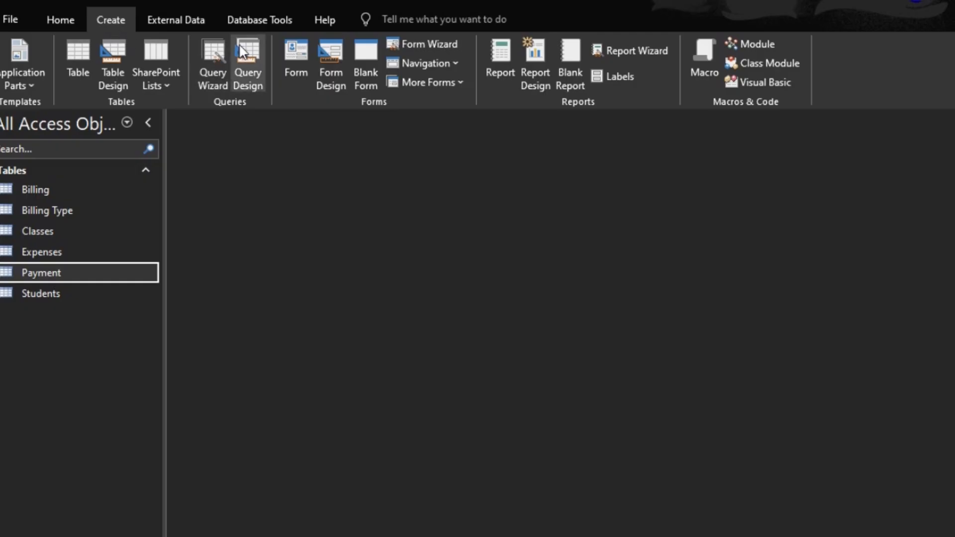
left_click(247, 62)
left_click(442, 416)
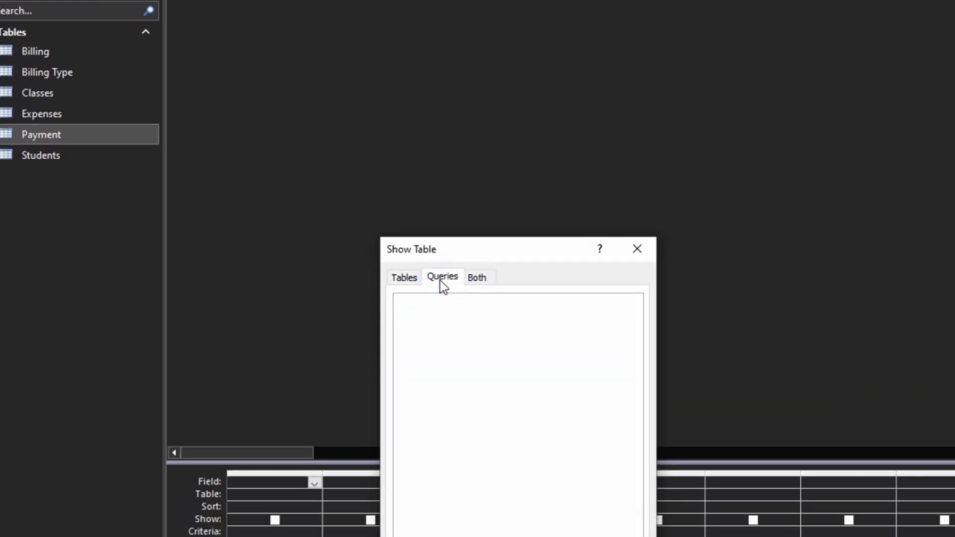
left_click(404, 277)
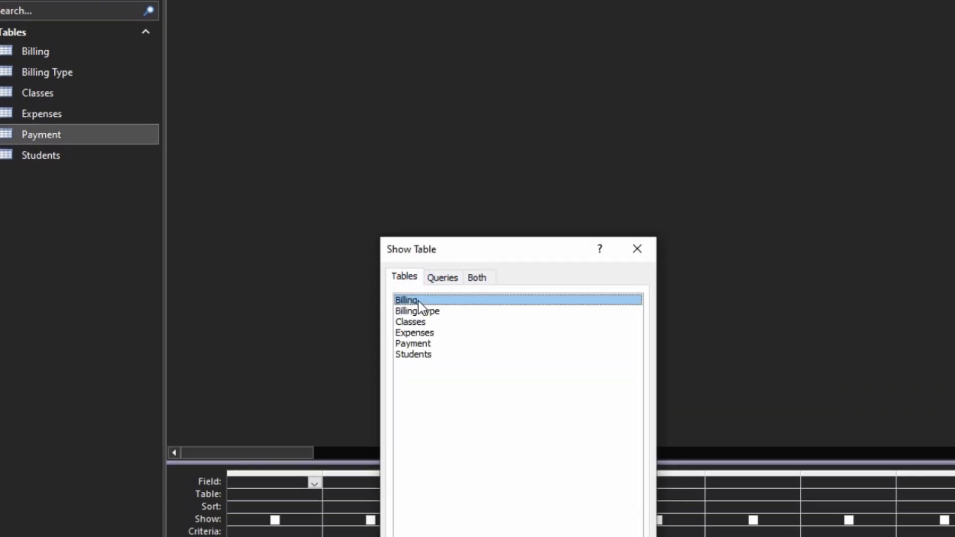
double_click(419, 304)
key("Escape")
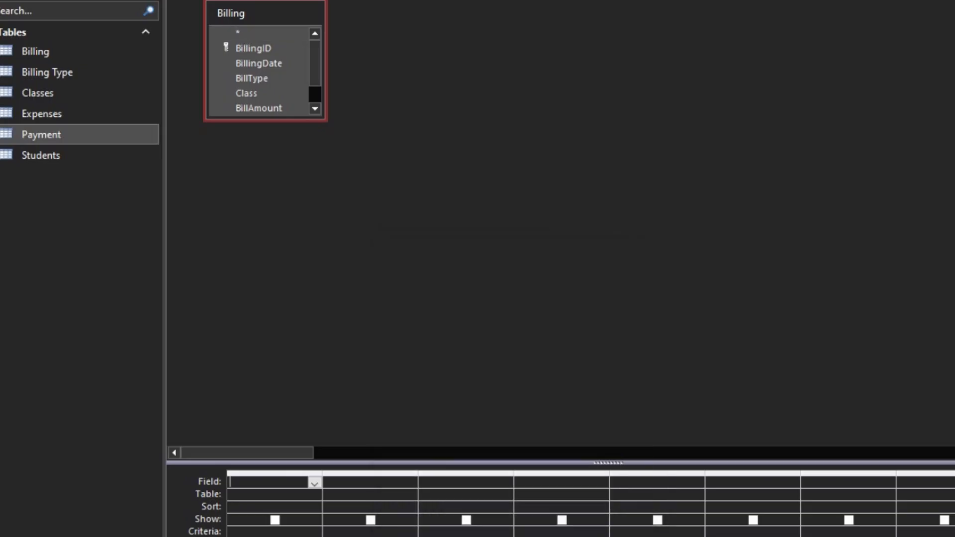
- Add the Class, BillAmount, BillTerm and BillYear fields to the query grid and preview the results
left_click_drag(285, 119, 293, 226)
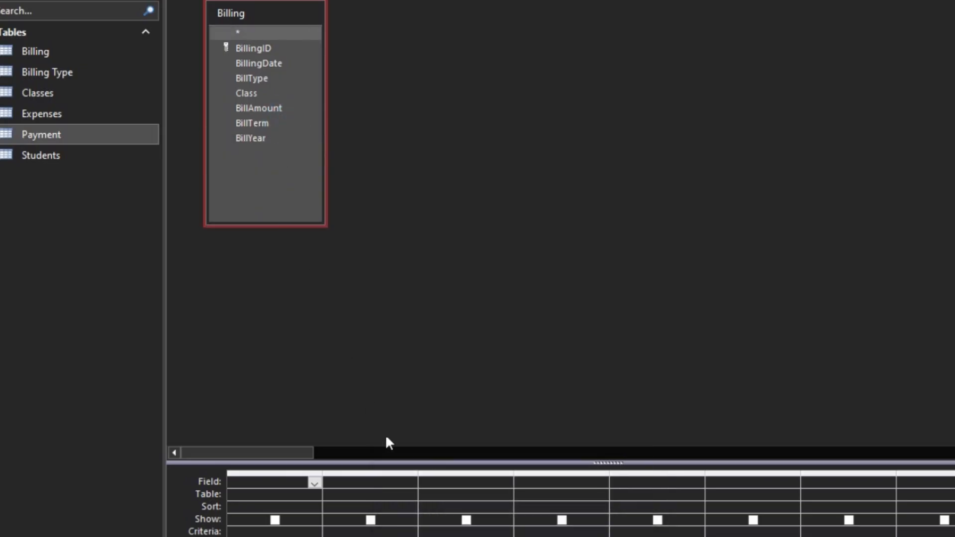
left_click_drag(414, 464, 395, 264)
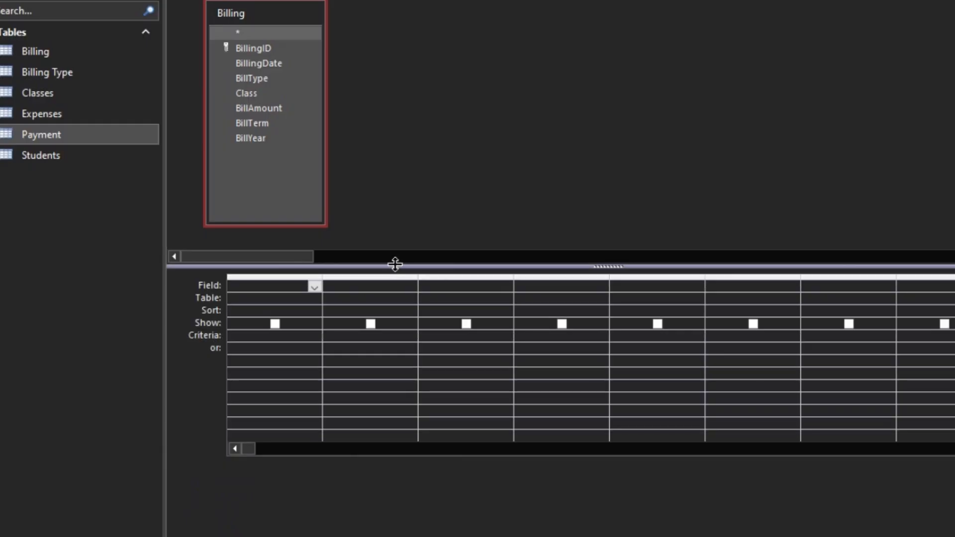
double_click(245, 92)
double_click(276, 110)
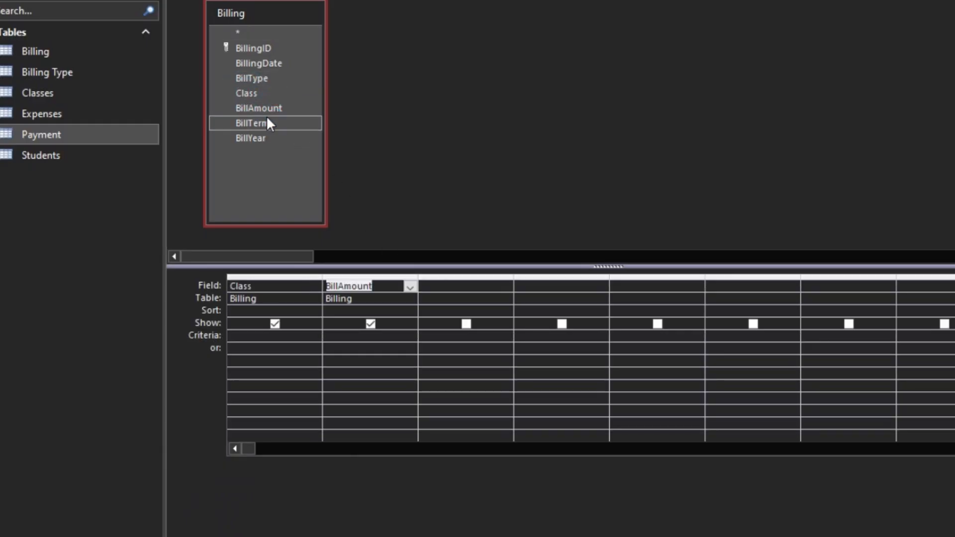
double_click(259, 122)
left_click(265, 139)
double_click(265, 138)
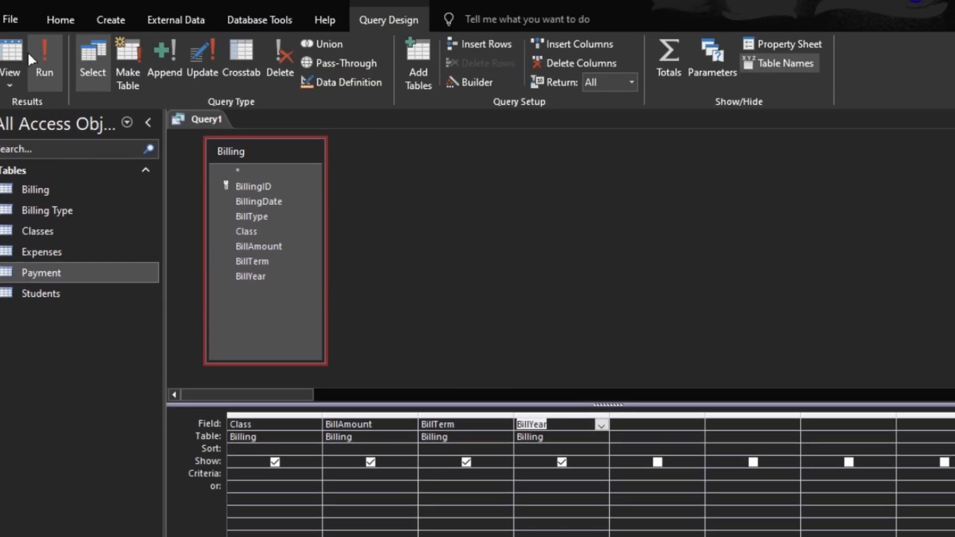
left_click(4, 47)
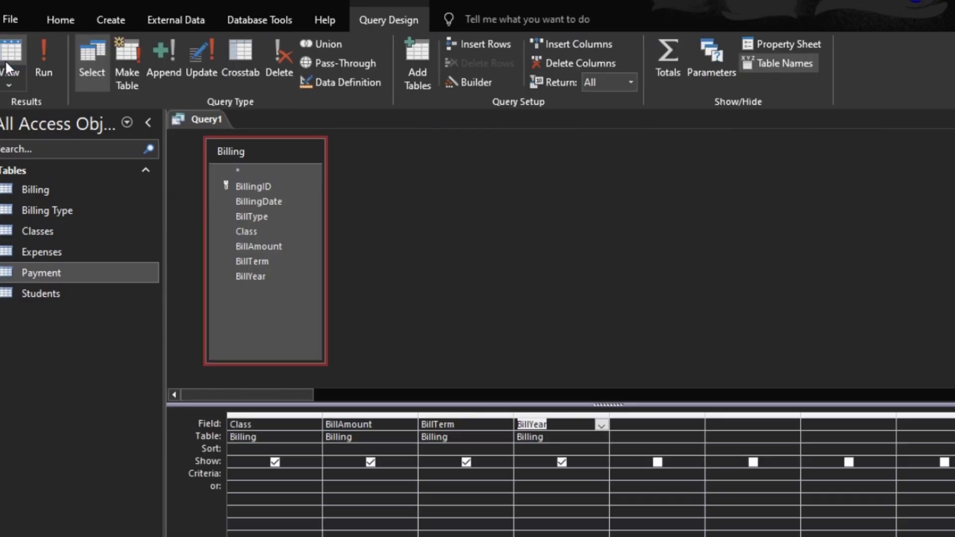
- Turn on totals, set BillAmount's total to Sum, and run the query
left_click(11, 57)
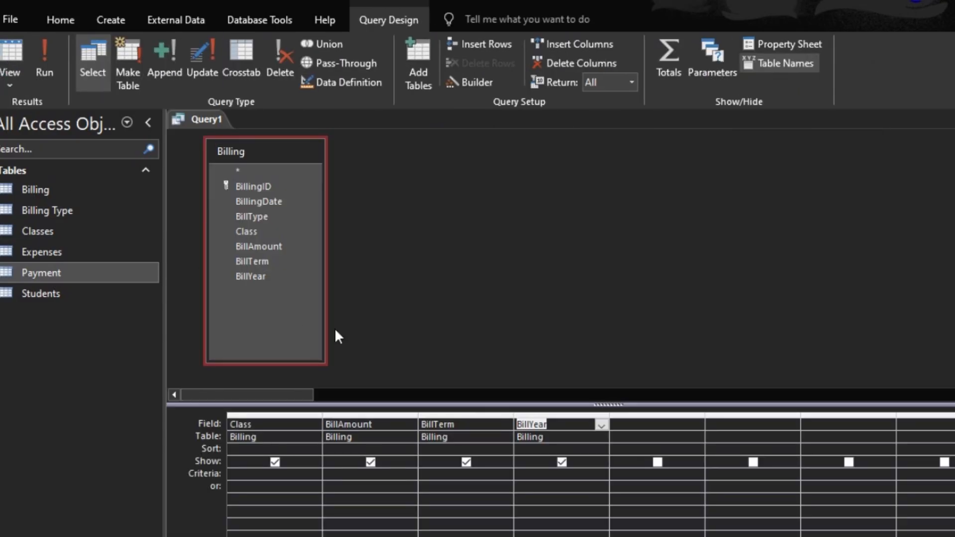
left_click(679, 77)
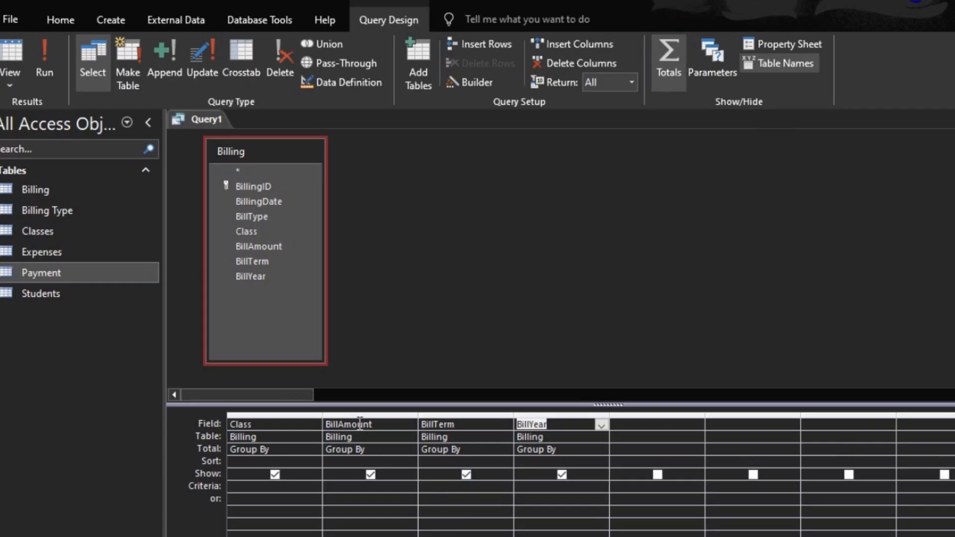
left_click(399, 449)
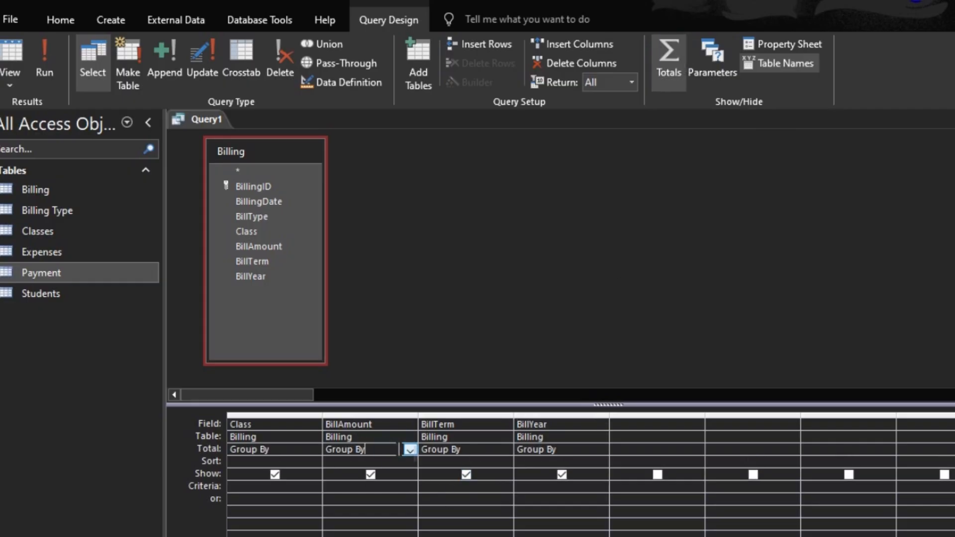
left_click(408, 450)
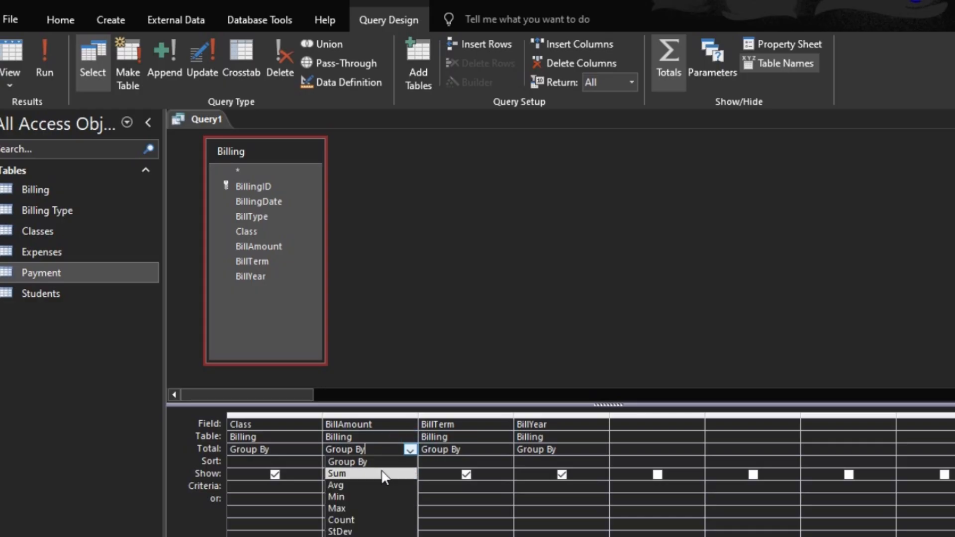
left_click(369, 473)
left_click(388, 521)
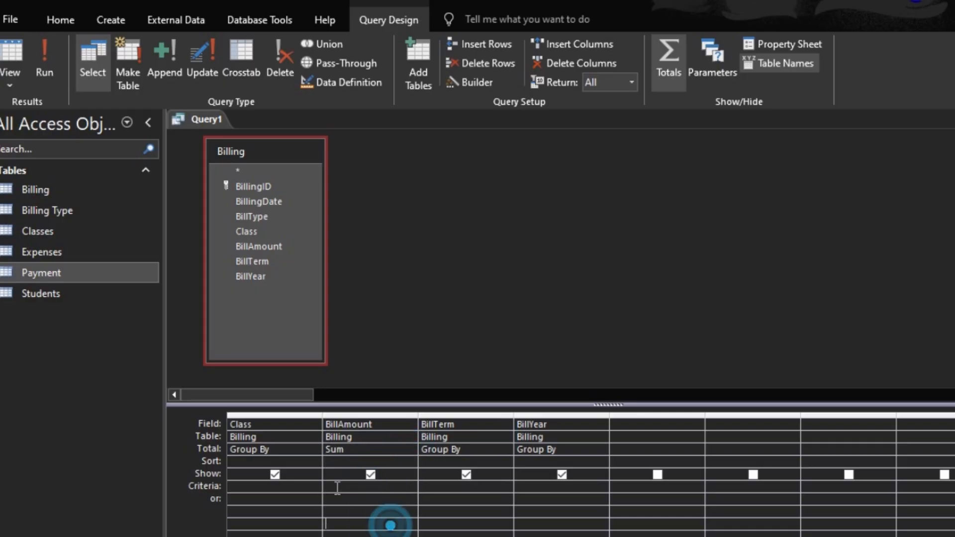
left_click(11, 60)
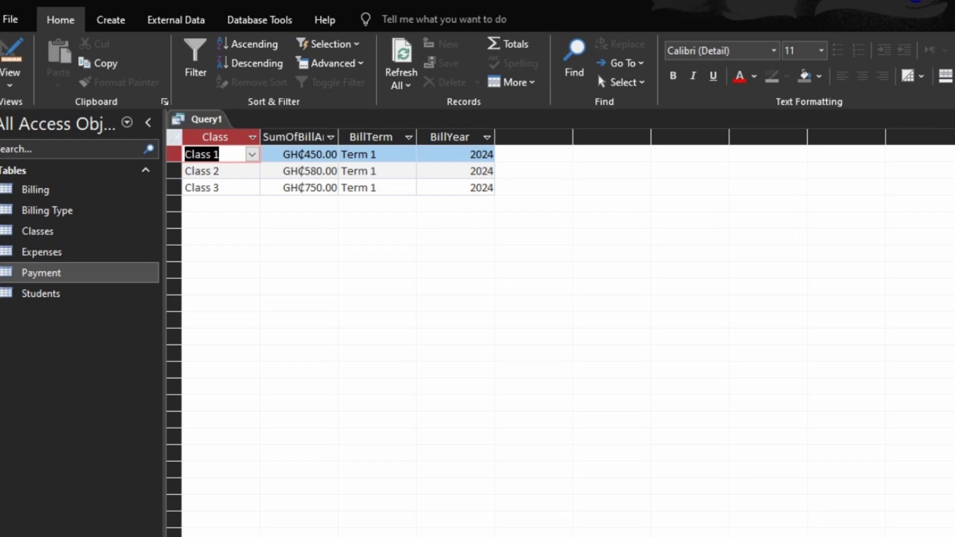
- Close the query, saving it as Billing_Query
left_click(952, 119)
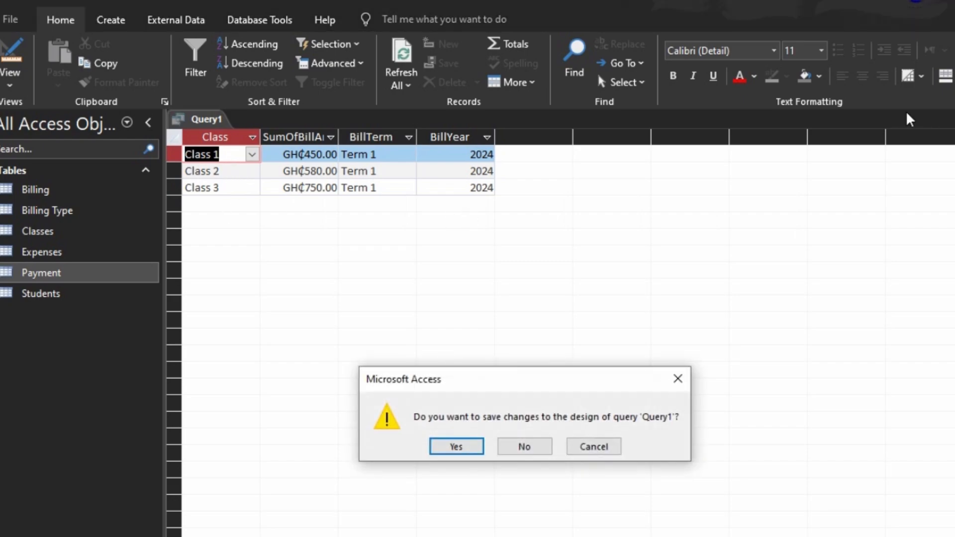
key("Return")
type("Billing_")
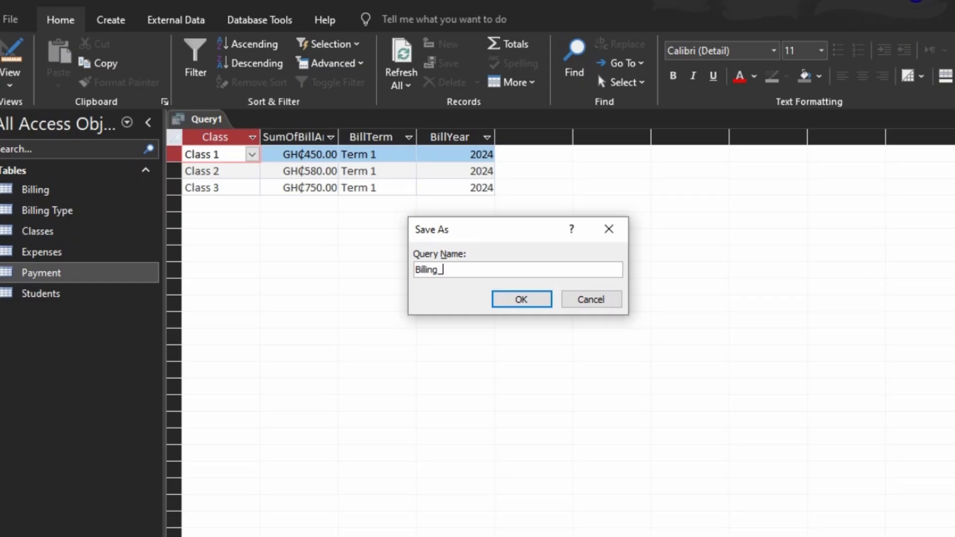
type("Query")
key("Return")
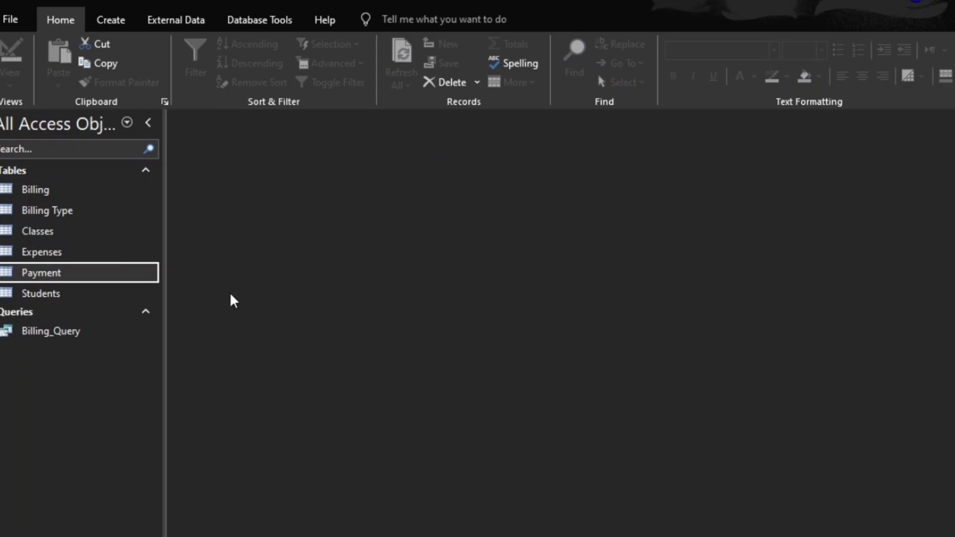
- Start a new query in design view and add Billing_Query plus the Classes, Students and Payment tables
left_click(101, 19)
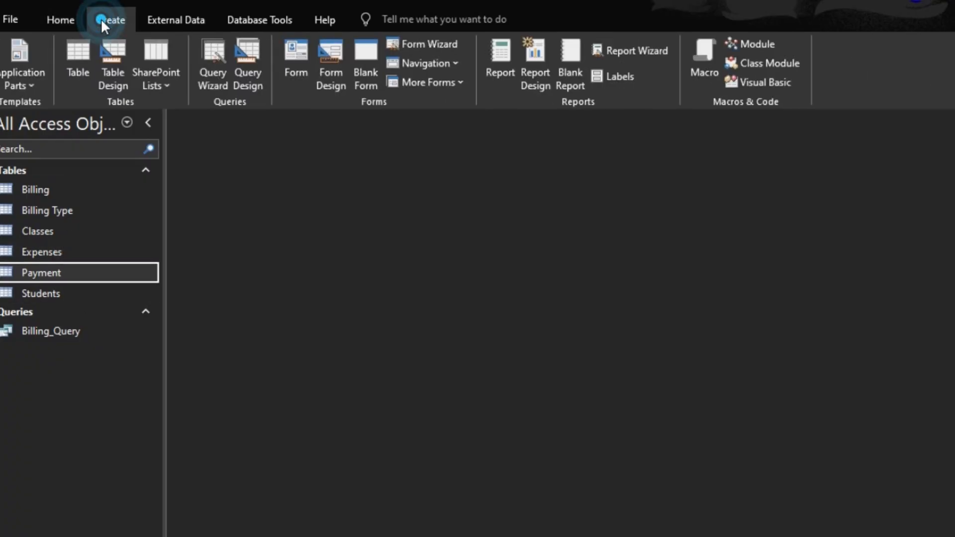
left_click(258, 71)
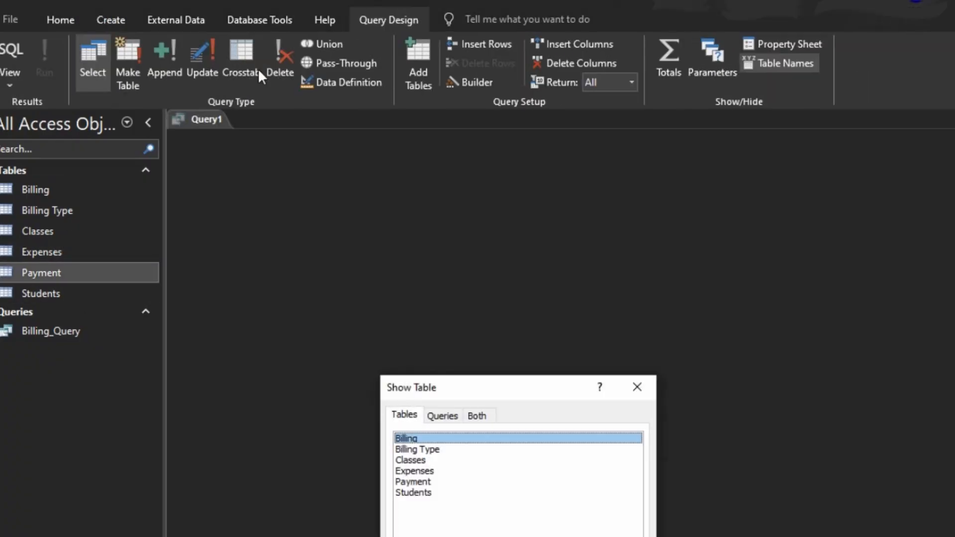
left_click(443, 416)
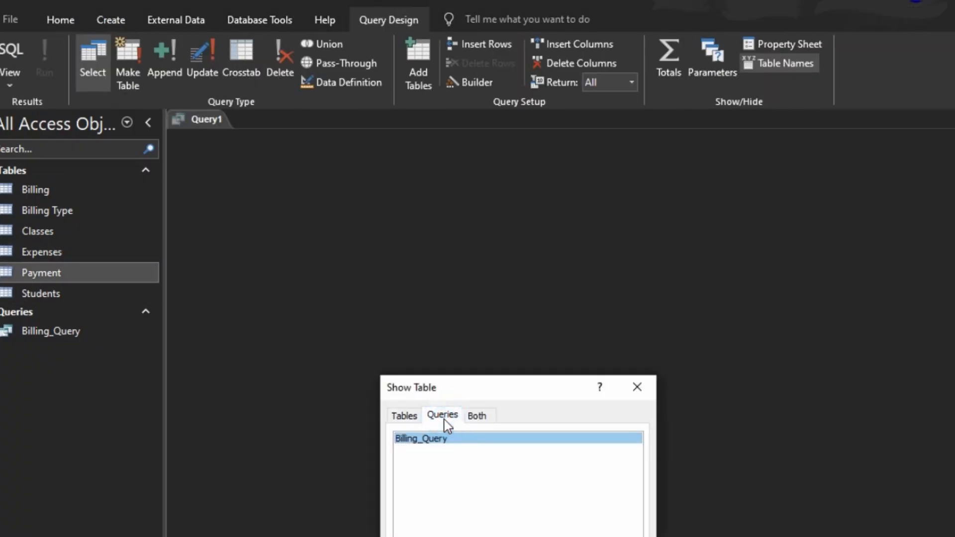
double_click(423, 440)
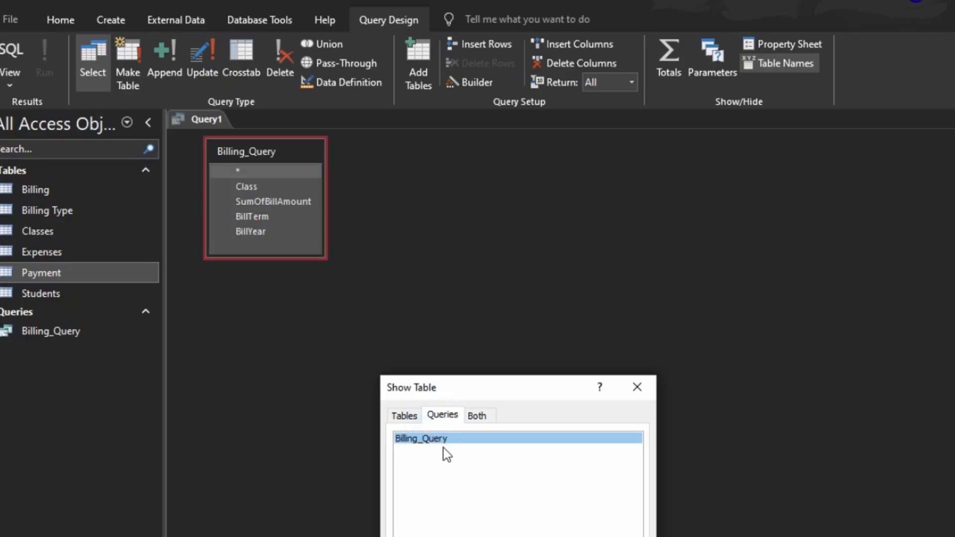
left_click(404, 416)
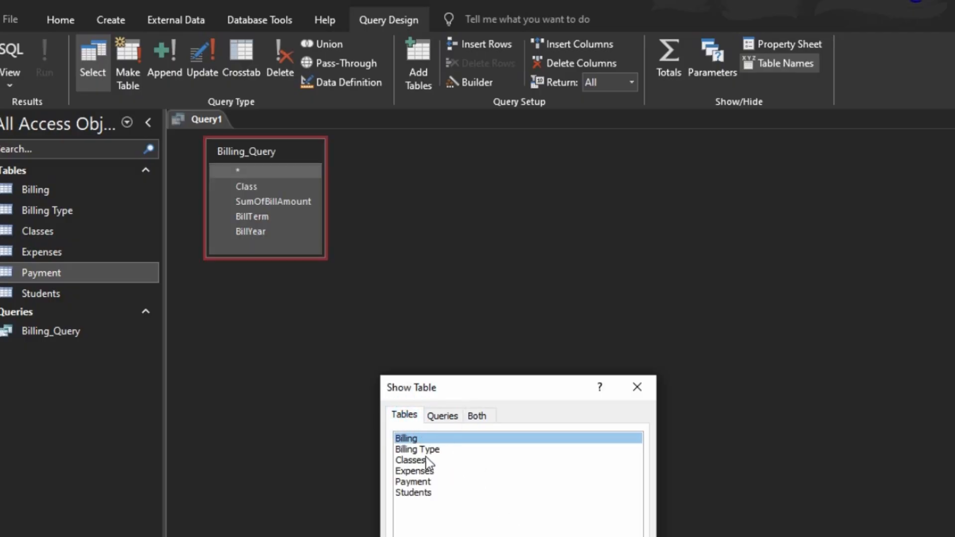
double_click(411, 459)
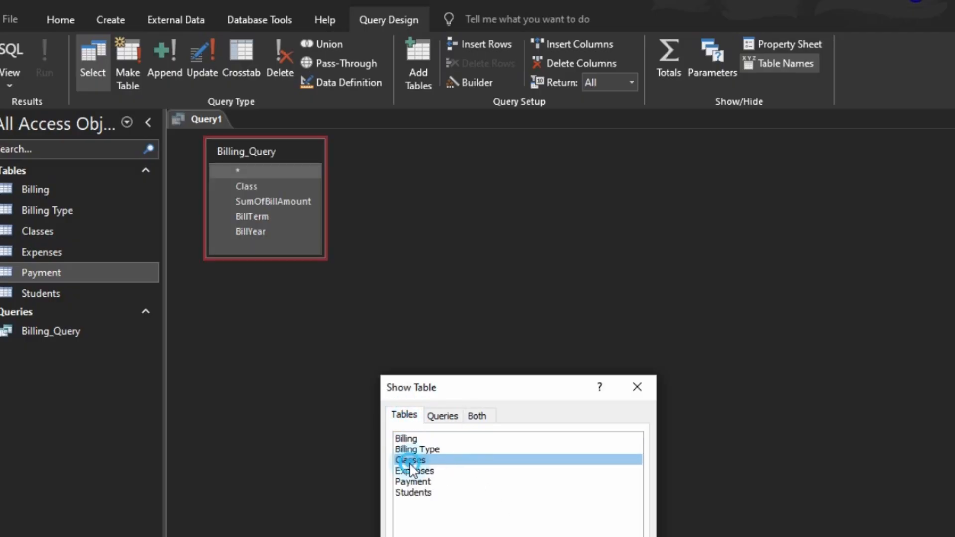
double_click(423, 492)
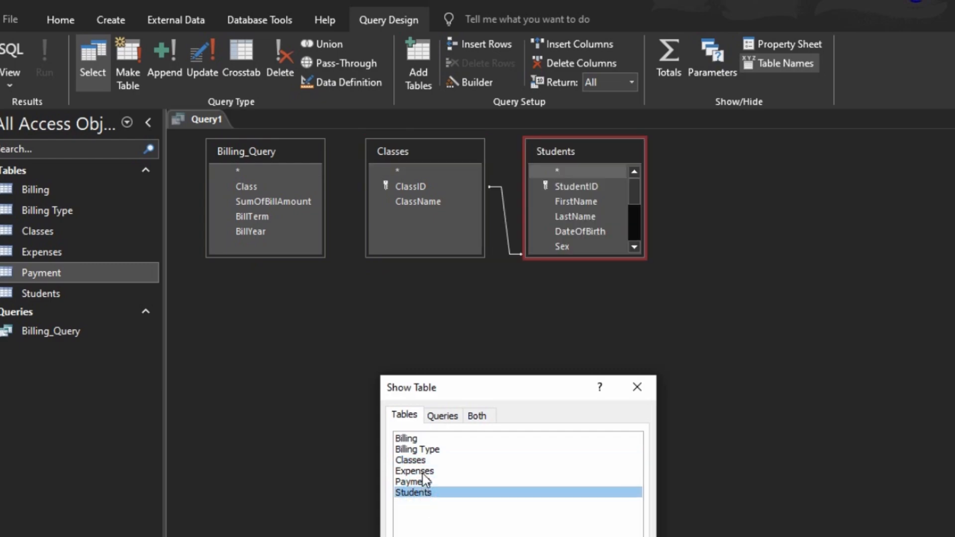
double_click(423, 481)
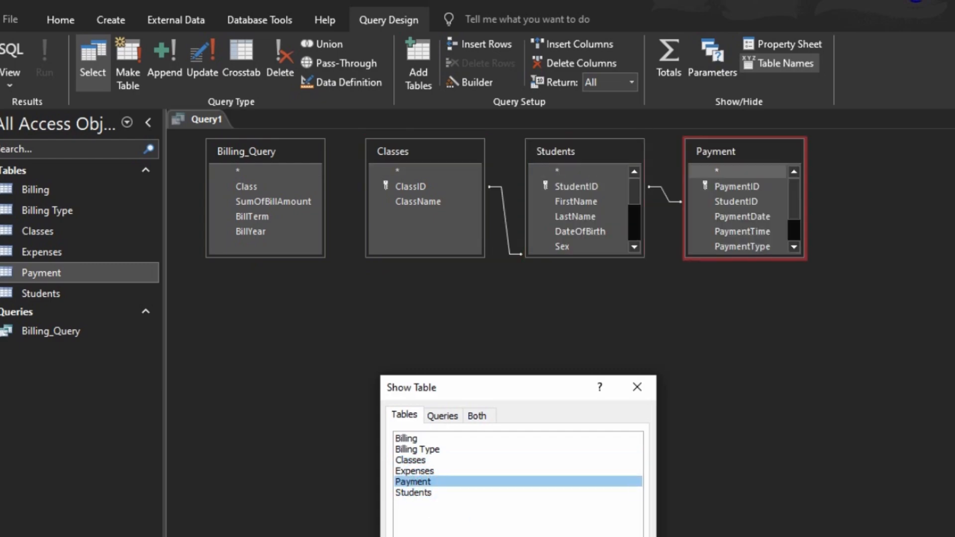
left_click(619, 536)
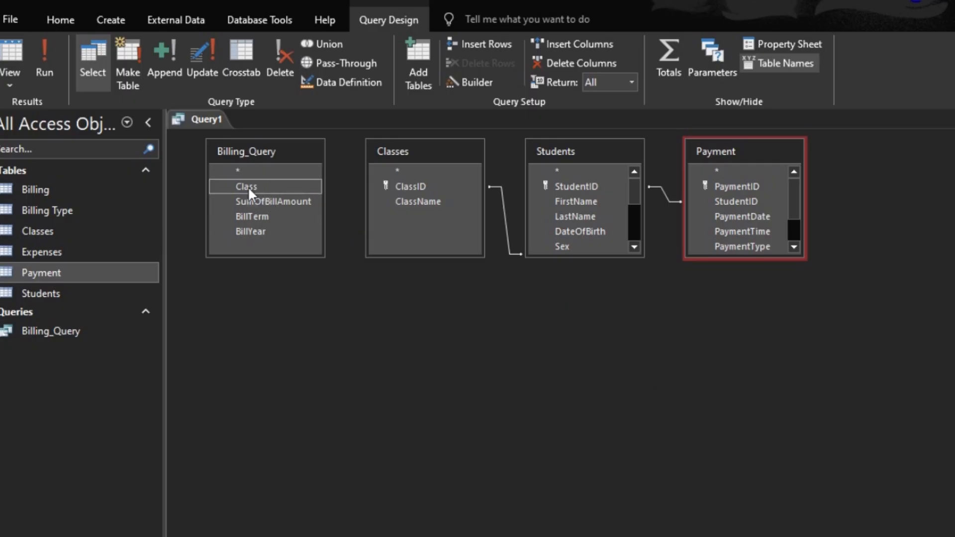
- Join Billing_Query's Class to Classes' ClassID and rearrange and enlarge the field lists
left_click_drag(249, 186, 415, 185)
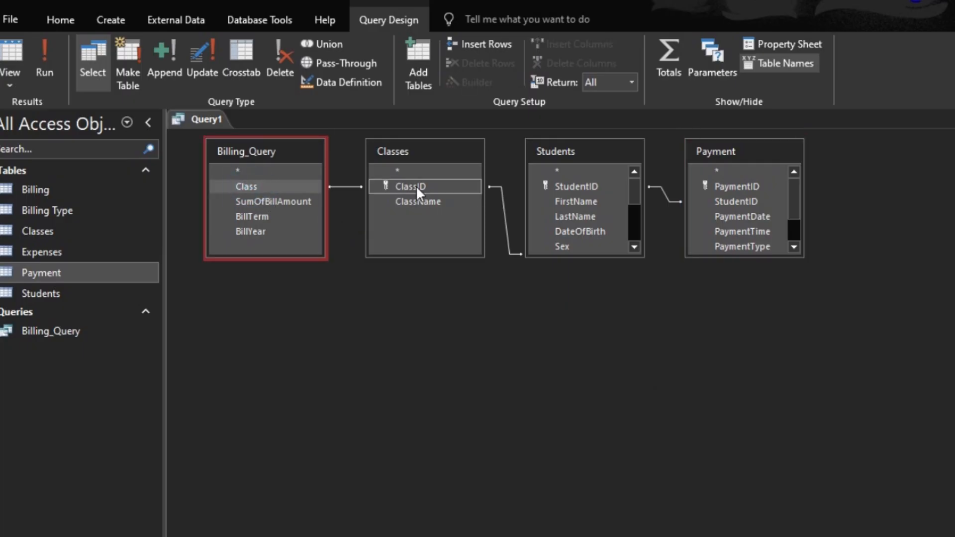
left_click_drag(426, 149, 423, 183)
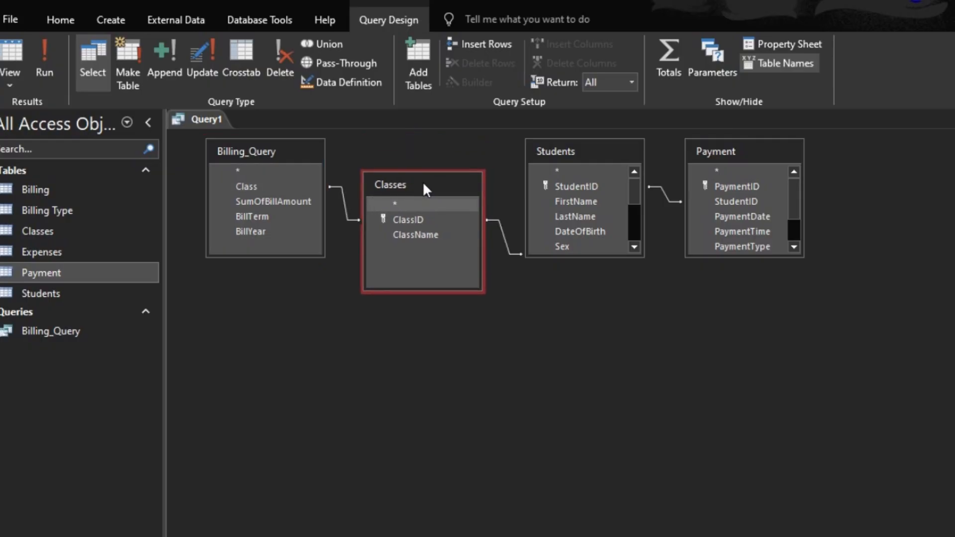
left_click(598, 254)
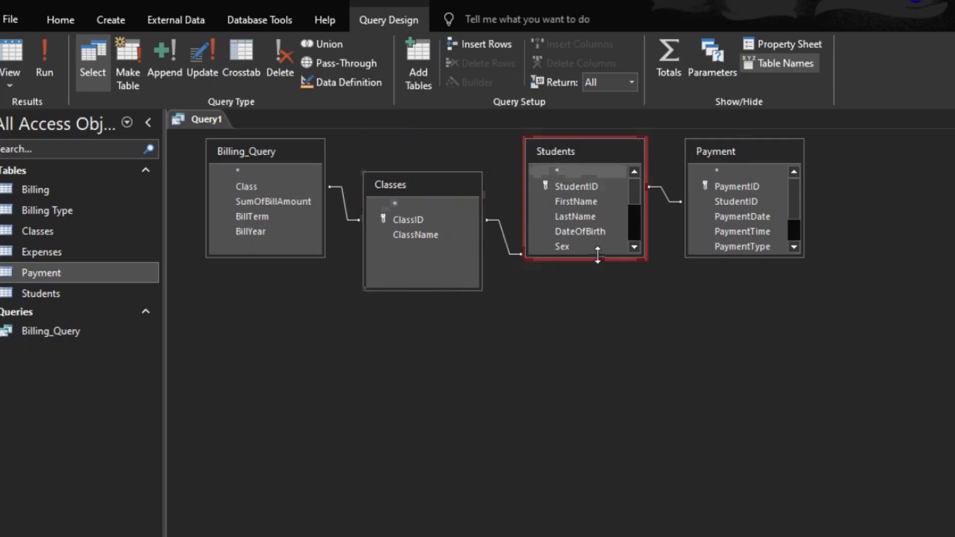
left_click_drag(598, 255, 598, 367)
left_click(739, 248)
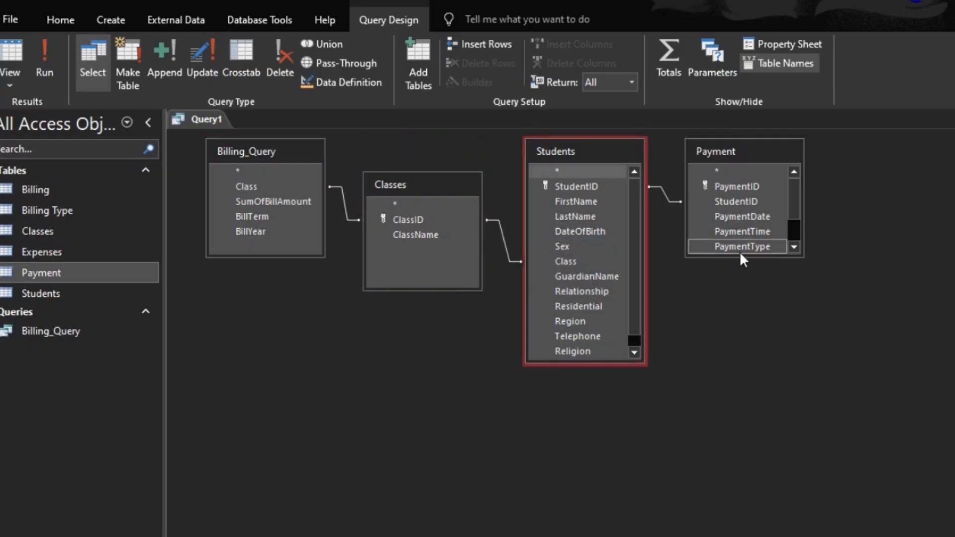
left_click_drag(740, 255, 741, 356)
left_click(735, 202)
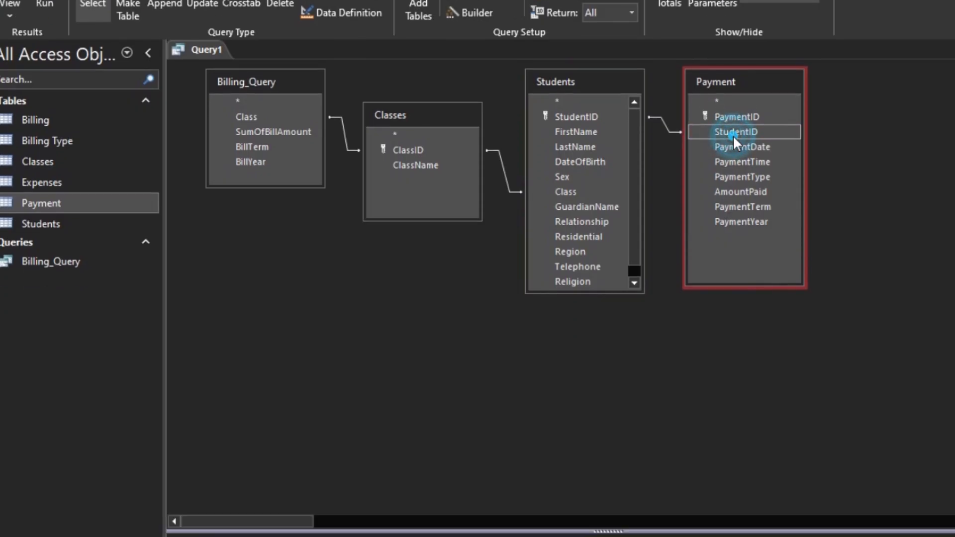
- Add Payment's StudentID and Students' FirstName, LastName and Class to the grid, removing the duplicate Class column
double_click(733, 132)
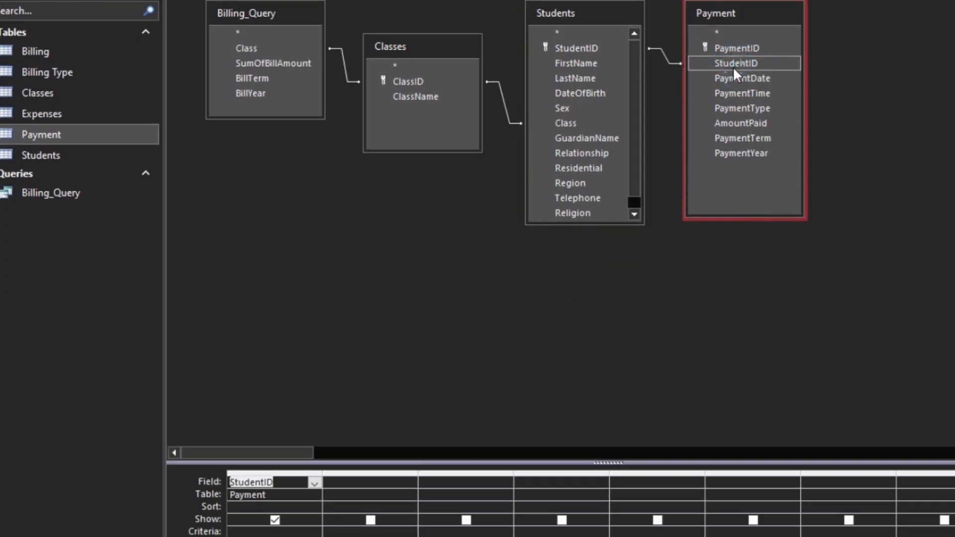
left_click(573, 65)
double_click(571, 62)
double_click(573, 77)
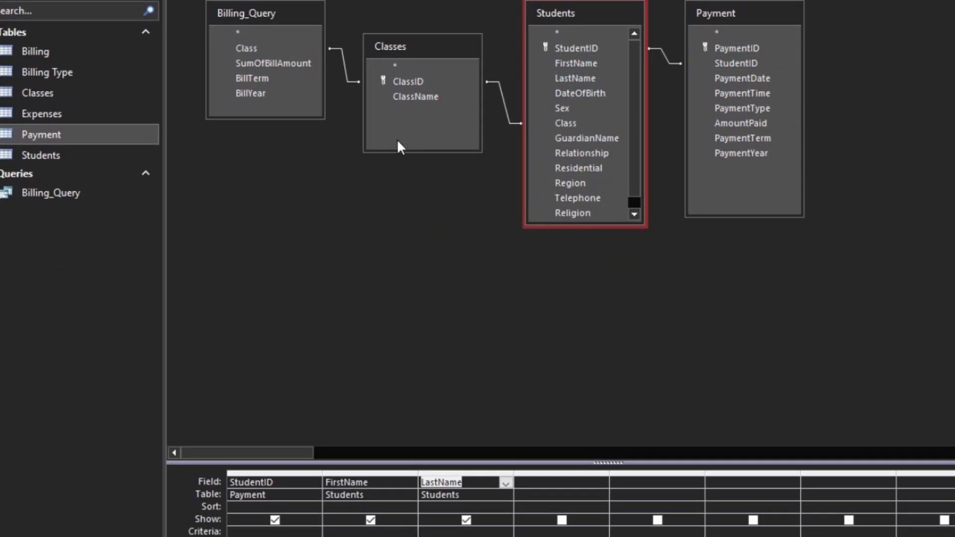
double_click(565, 125)
double_click(565, 125)
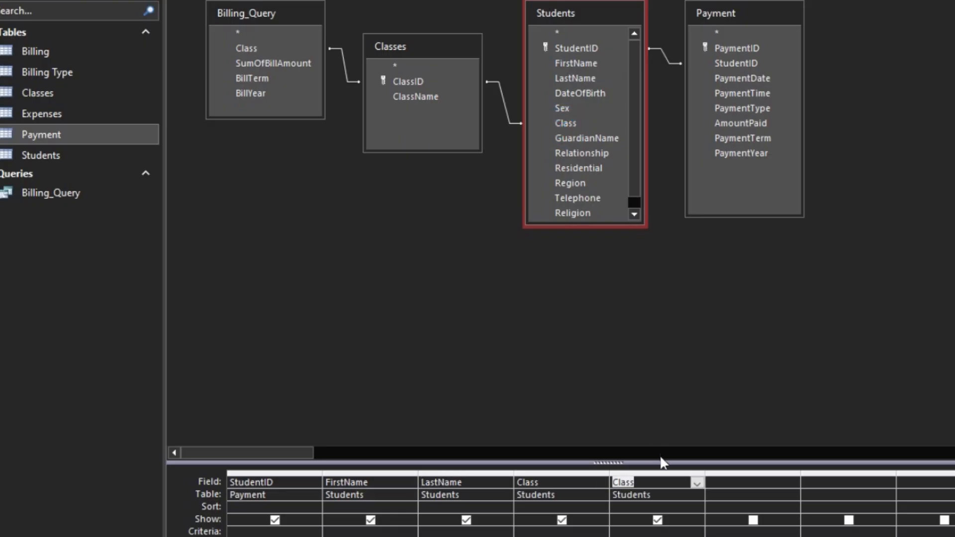
left_click(646, 470)
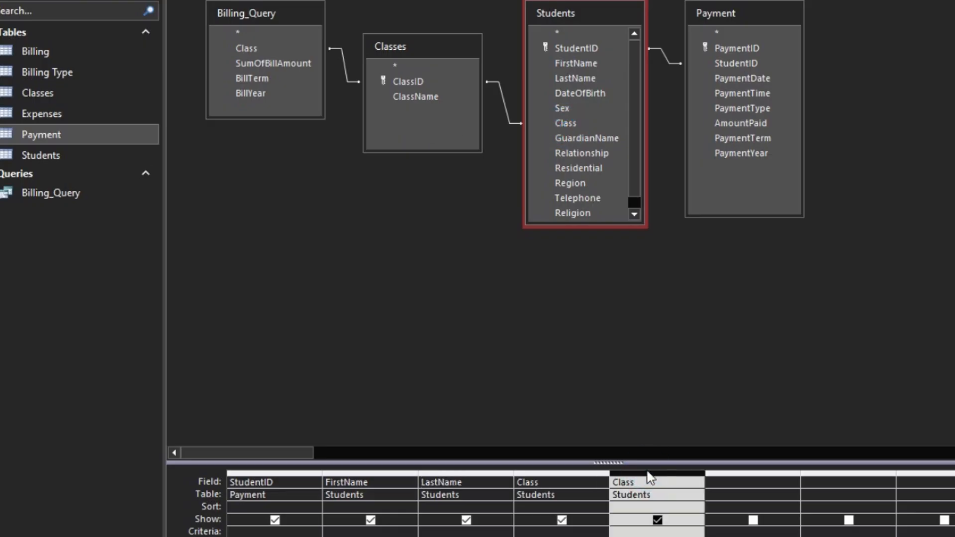
key("Delete")
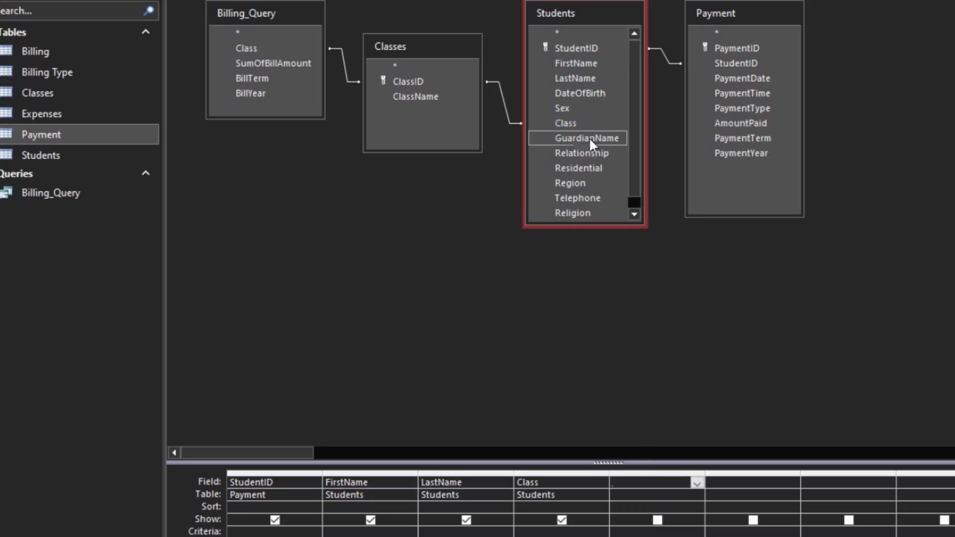
- Add SumOfBillAmount from Billing_Query to the grid and run the query to preview the results
double_click(252, 62)
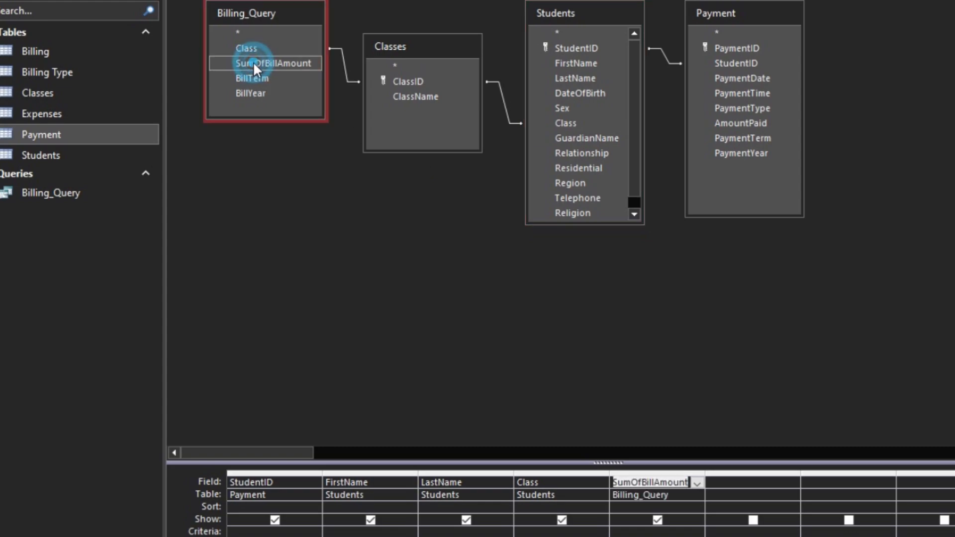
left_click(40, 0)
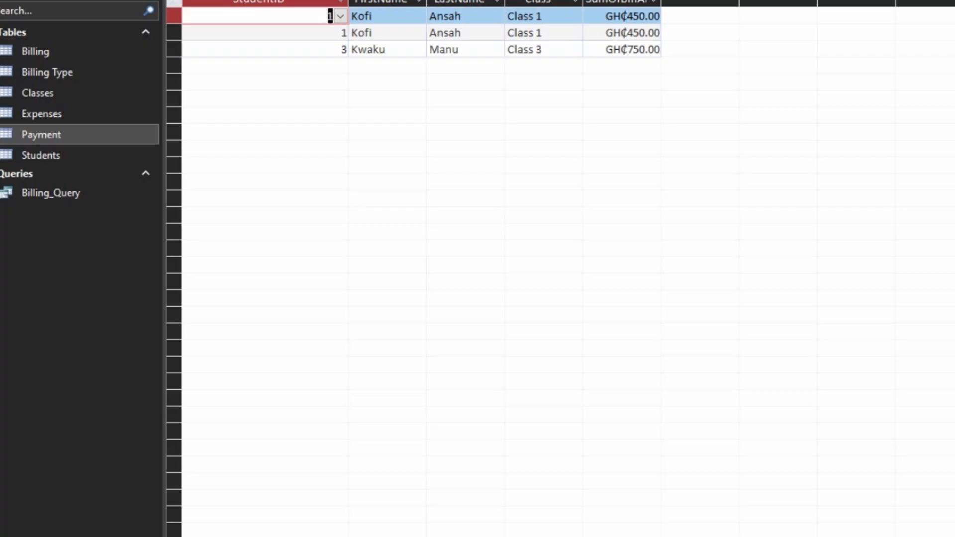
double_click(348, 1)
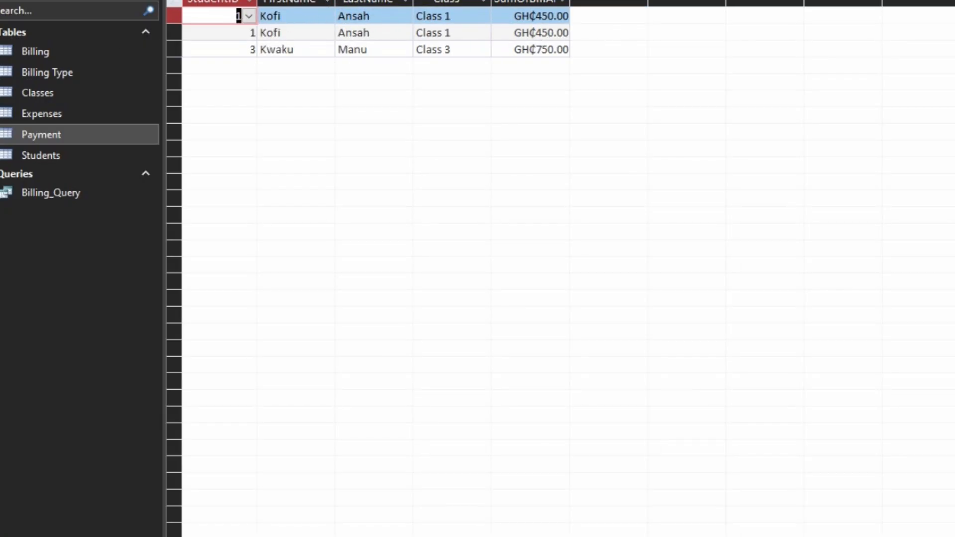
left_click(15, 1)
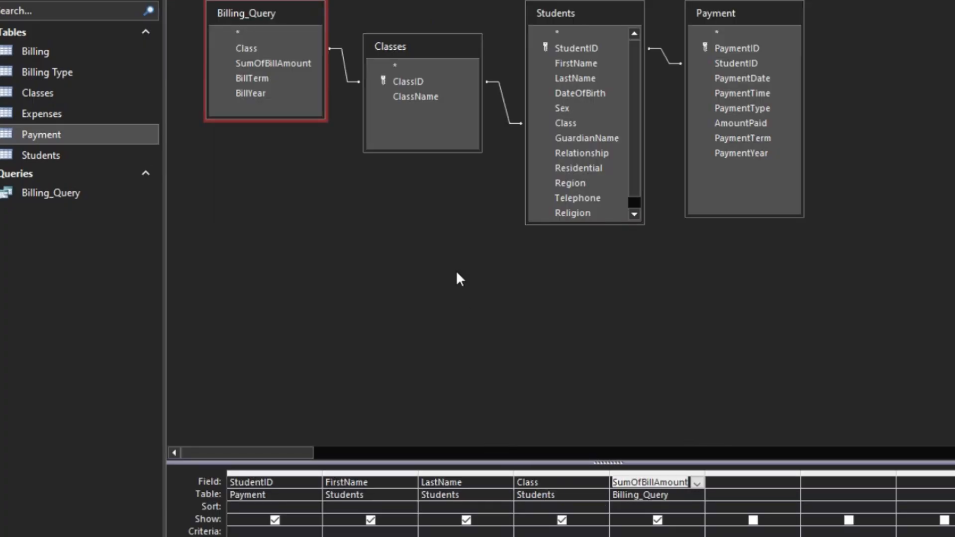
left_click(416, 85)
left_click(267, 90)
left_click(258, 80)
double_click(260, 78)
double_click(261, 92)
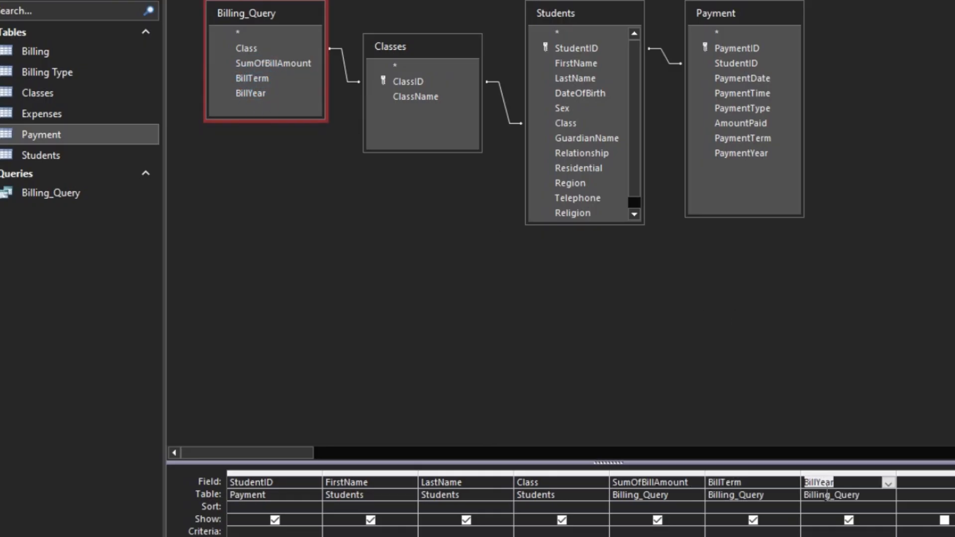
left_click_drag(818, 473, 772, 473)
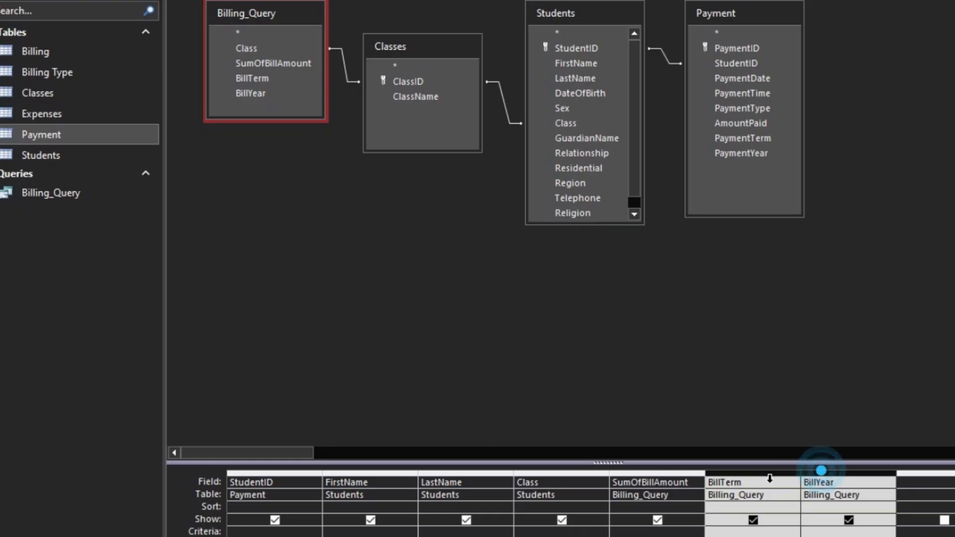
key("Delete")
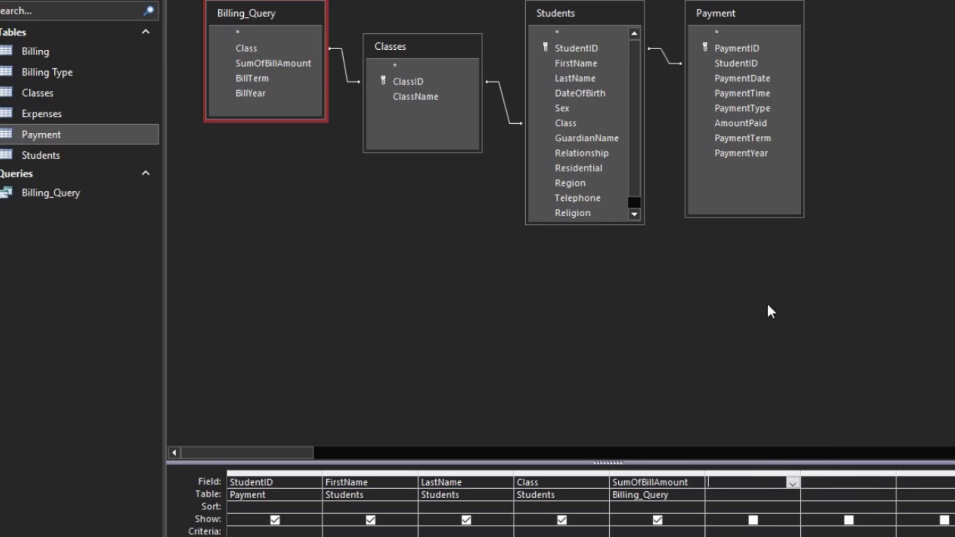
- Add Payment's AmountPaid, then Billing_Query's BillTerm and BillYear to the grid, and run the query to check it
double_click(747, 123)
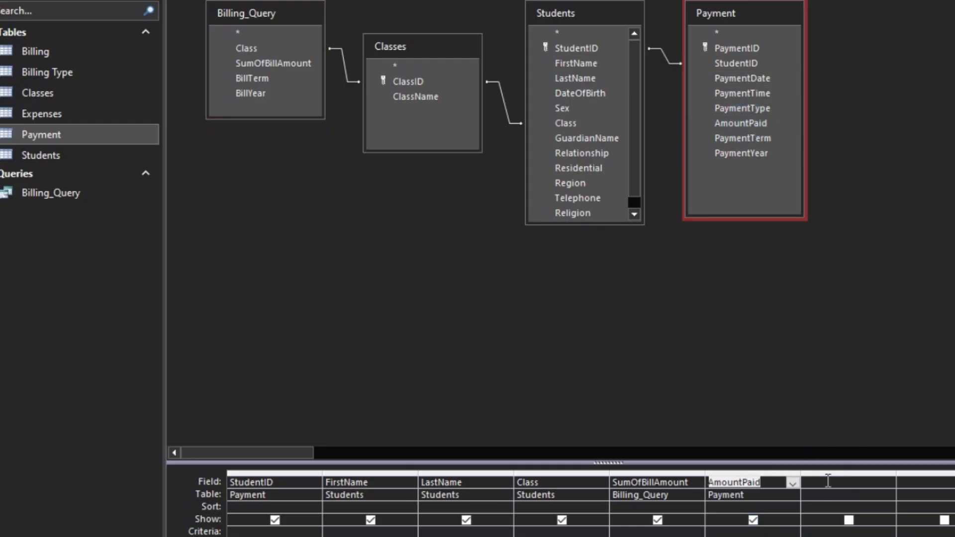
double_click(248, 78)
double_click(256, 92)
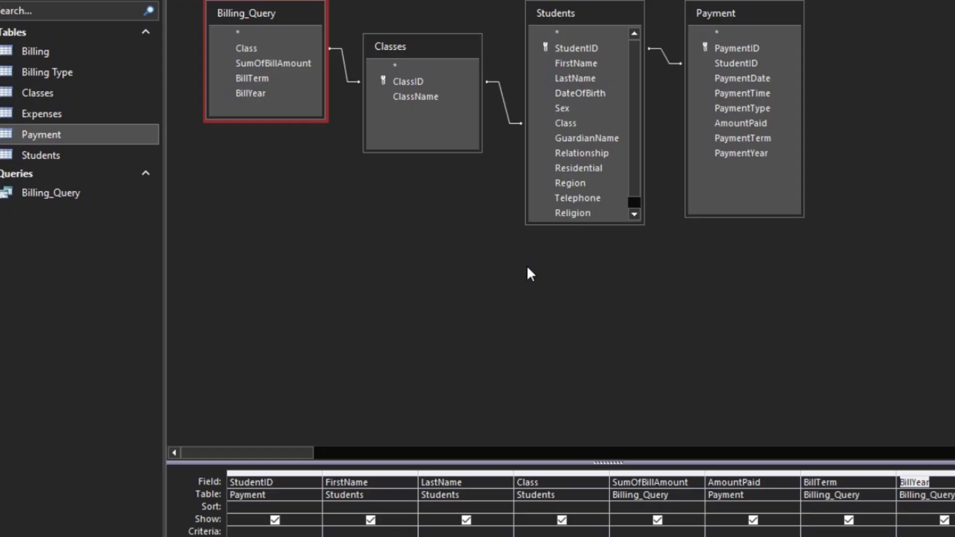
left_click(45, 1)
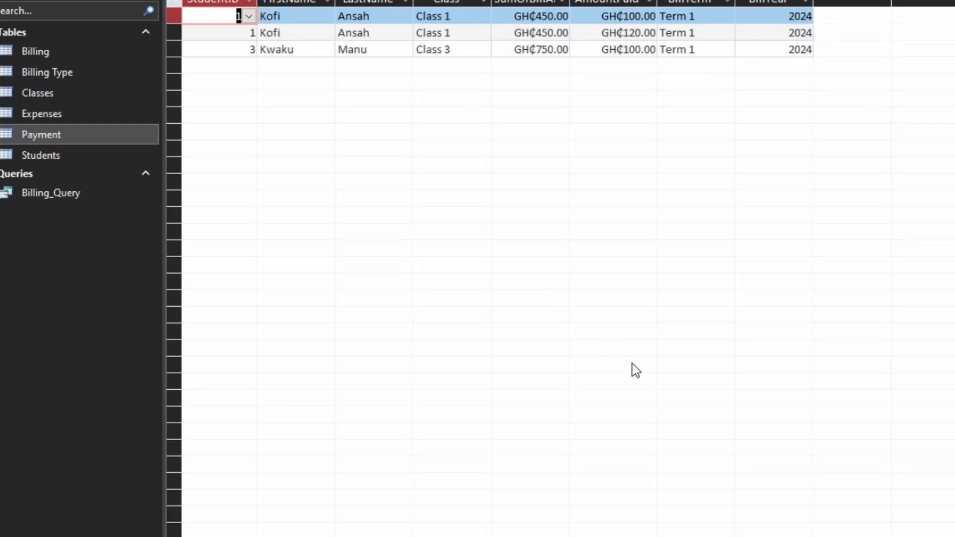
left_click(15, 1)
key("Escape")
left_click(10, 1)
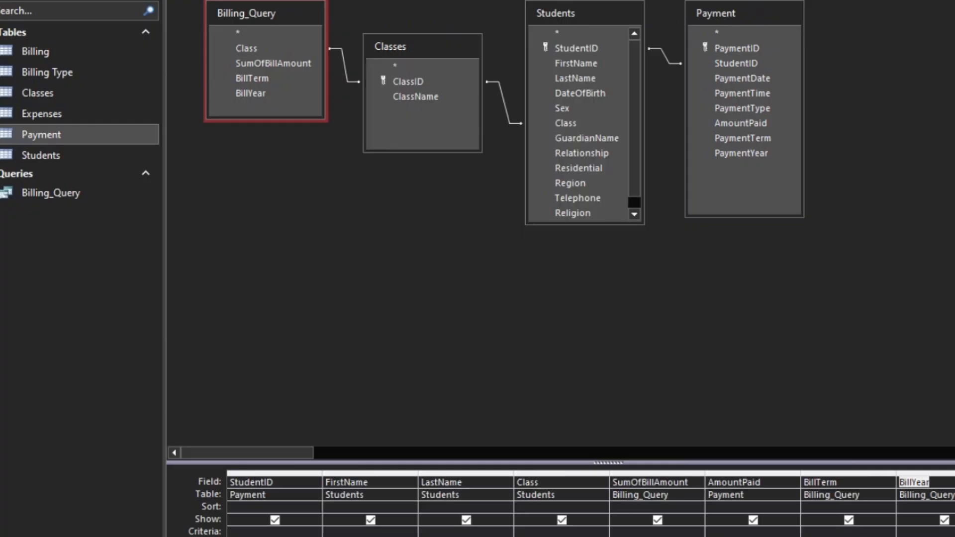
- Add a calculated Balance column with the expression Billing_Query.[SumOfBillAmount]-Sum([Payment].[AmountPaid]) using the Expression Builder
scroll(590, 503, "right", 2)
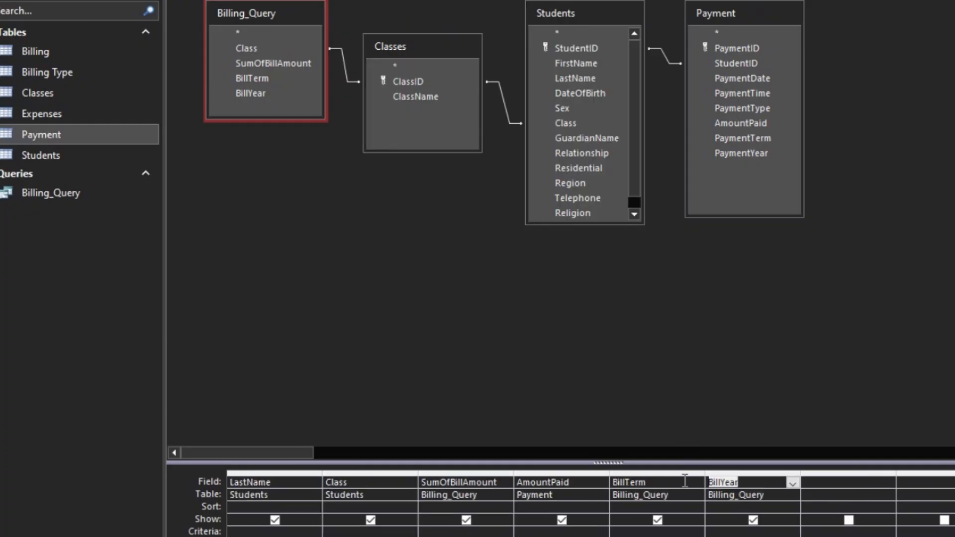
left_click(839, 481)
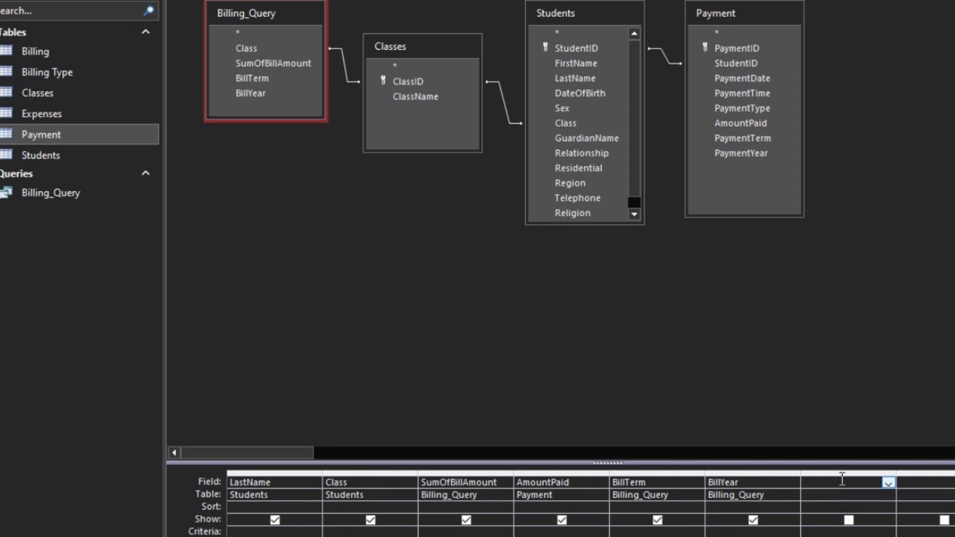
type("Bala")
type(":")
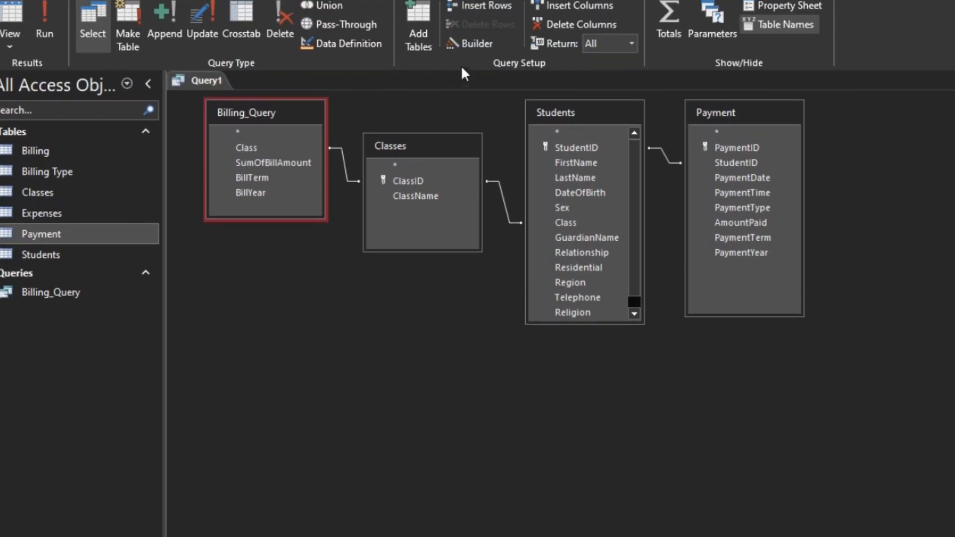
left_click(481, 42)
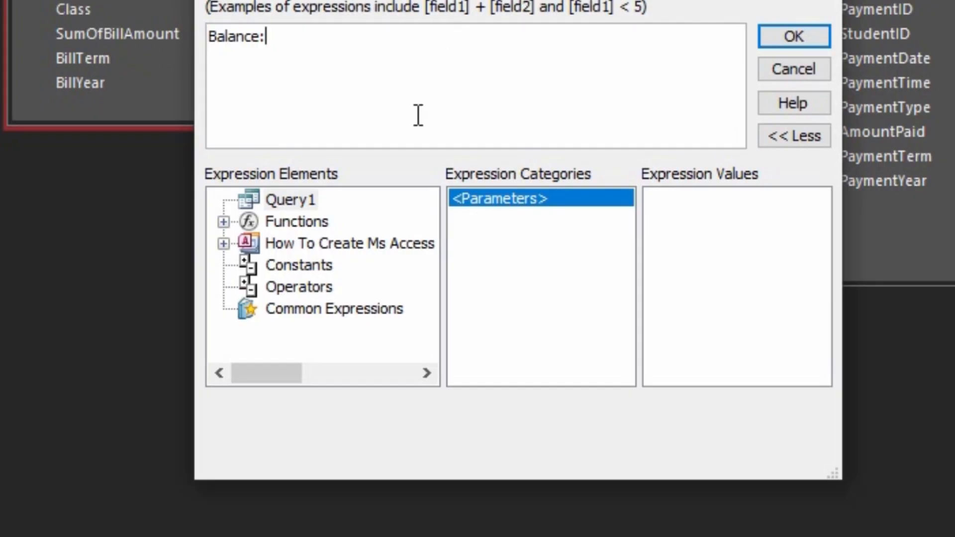
type("Billing_Qe")
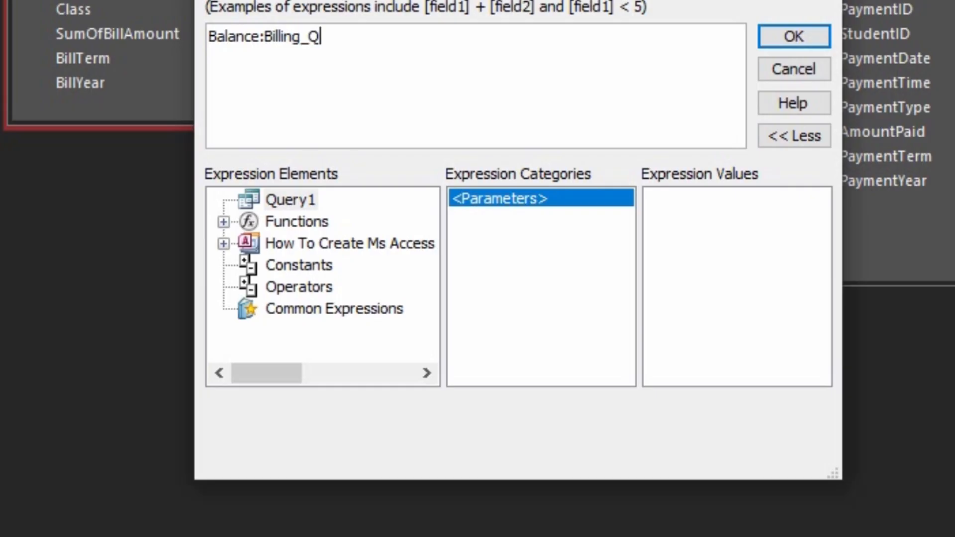
key("BackSpace")
type("ure")
key("BackSpace")
key("BackSpace")
type("ery.")
key("Left")
key("Left")
key("Left")
key("Left")
key("Left")
key("Left")
key("Left")
key("Left")
key("Left")
key("Left")
key("Left")
key("Left")
key("Left")
key("Left")
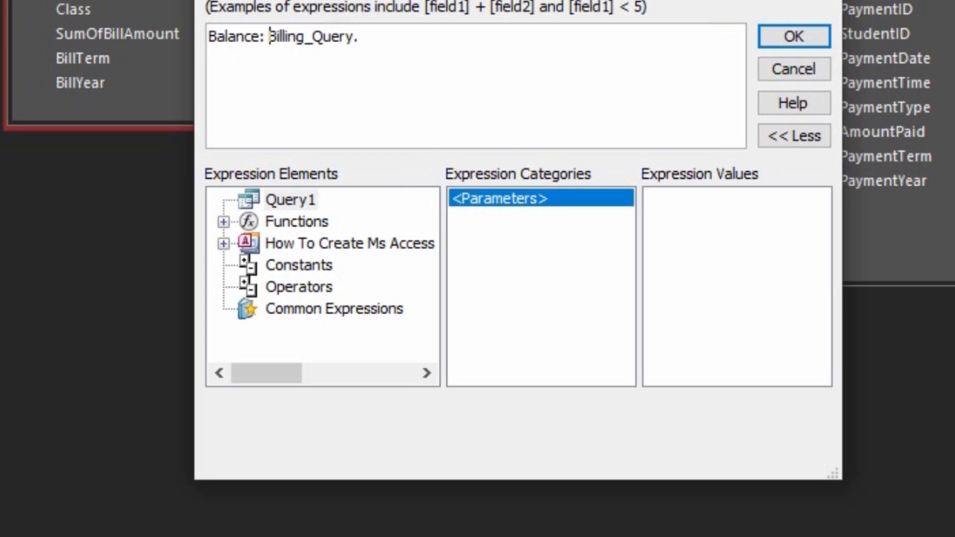
key("End")
key("Return")
key("BackSpace")
key("BackSpace")
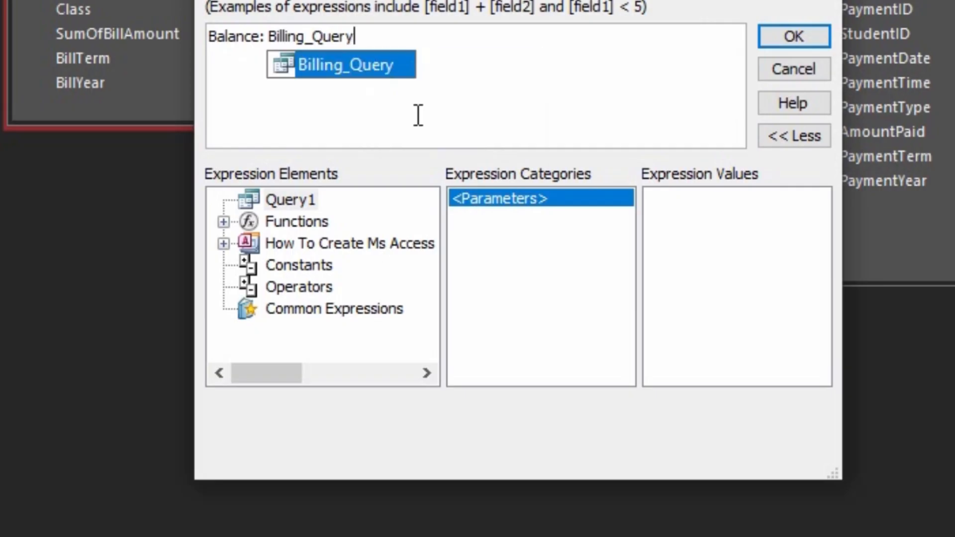
type(".")
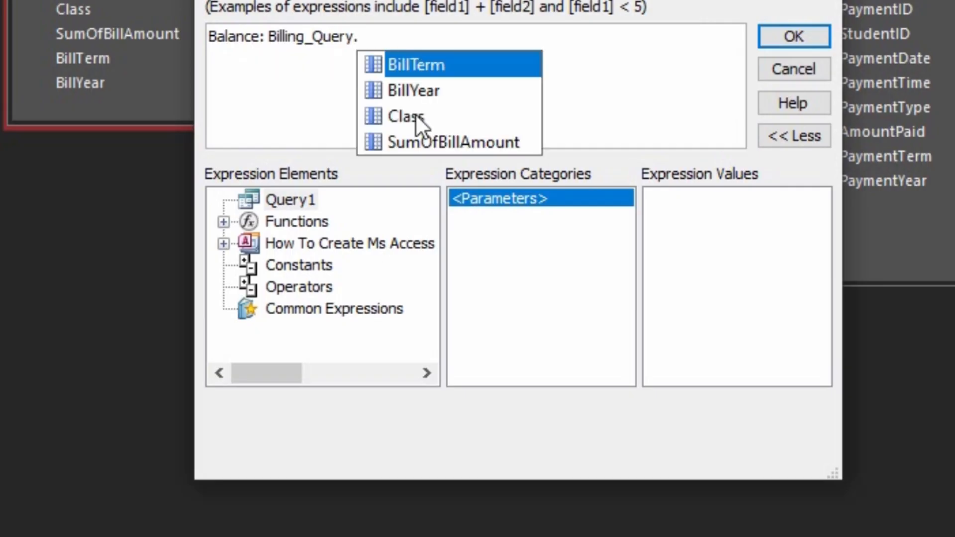
key("Down")
key("Down")
key("Down")
key("Return")
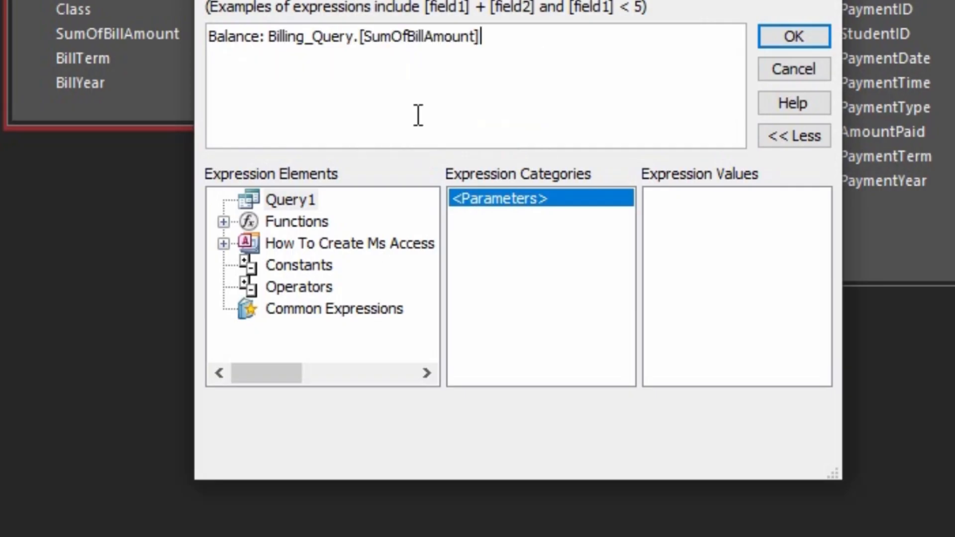
type("-sum(")
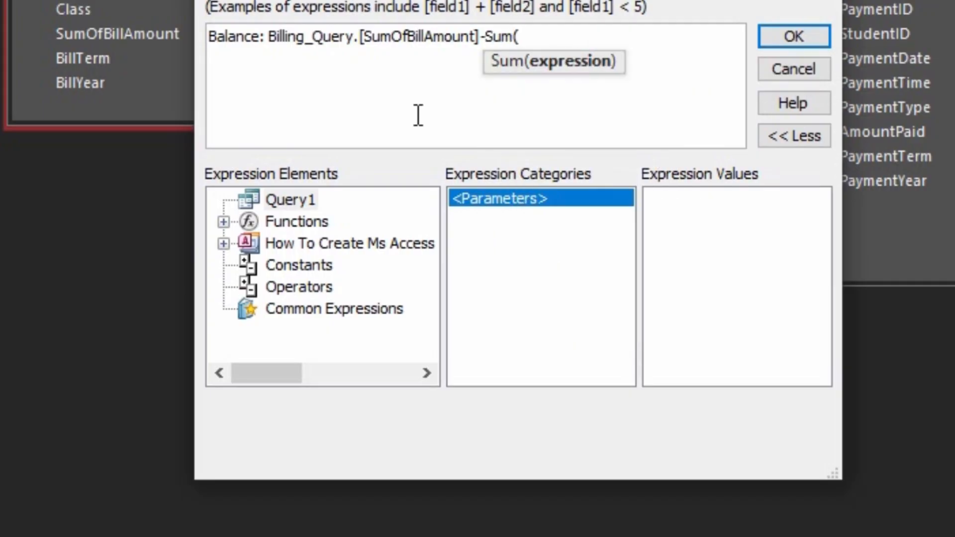
type("pay")
key("Return")
type(".a")
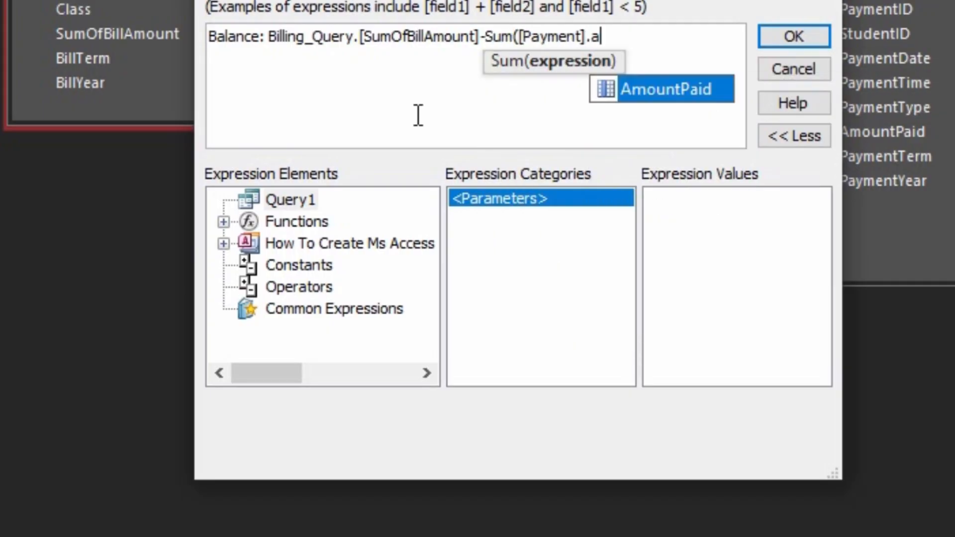
key("BackSpace")
key("Return")
type(")")
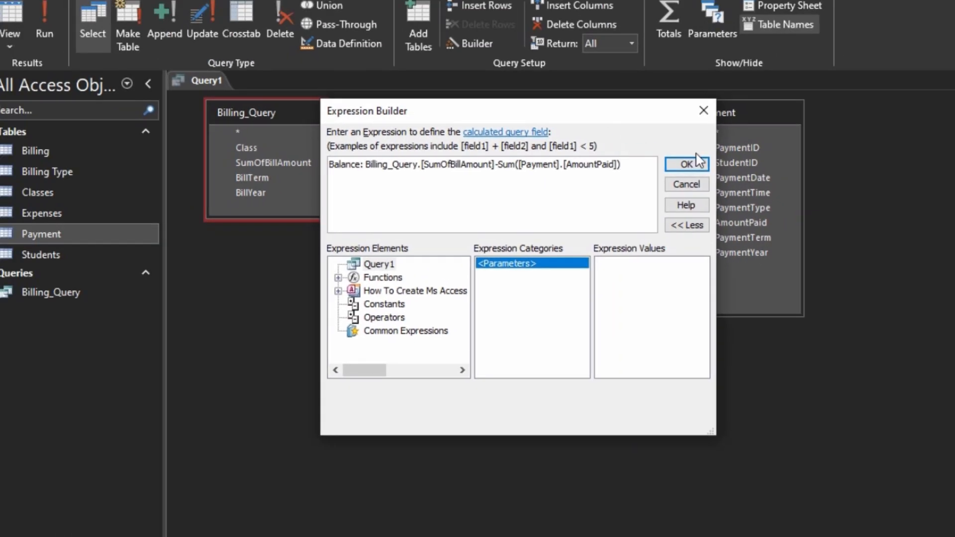
left_click(794, 36)
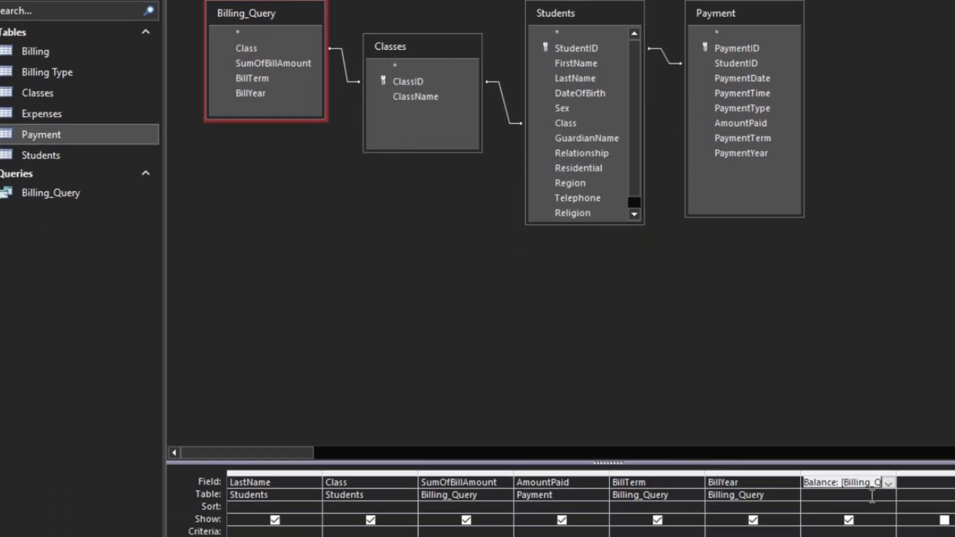
- Show the Totals row and set the Balance column's total to Expression
left_click(922, 485)
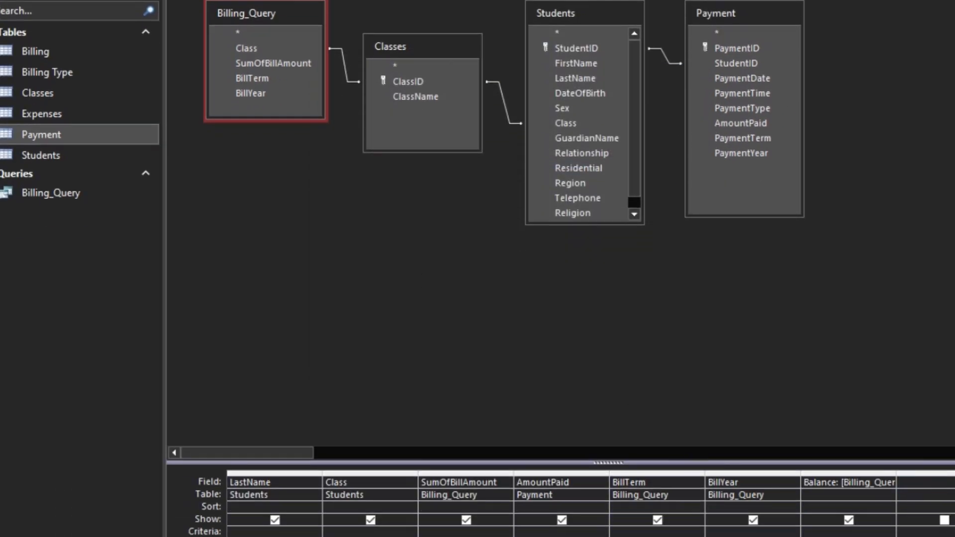
left_click(498, 311)
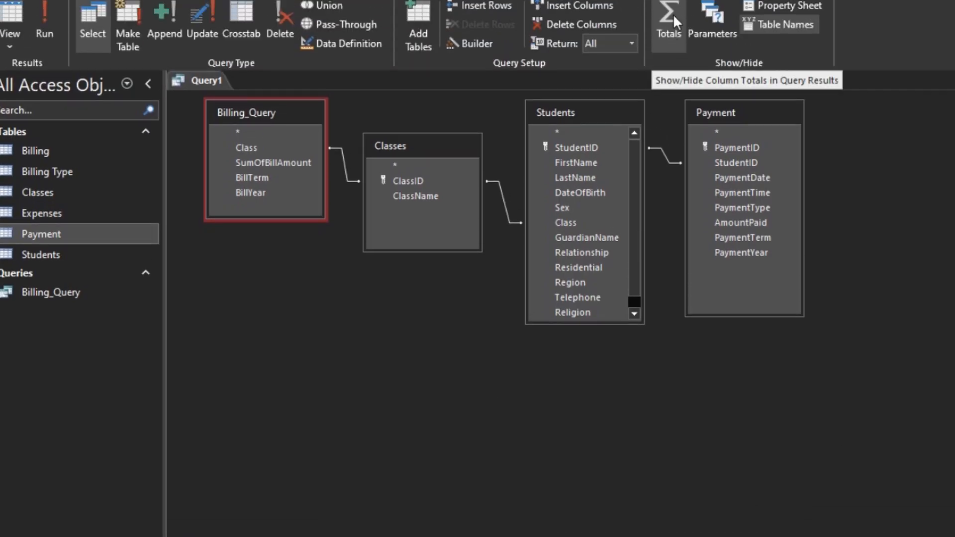
left_click(674, 11)
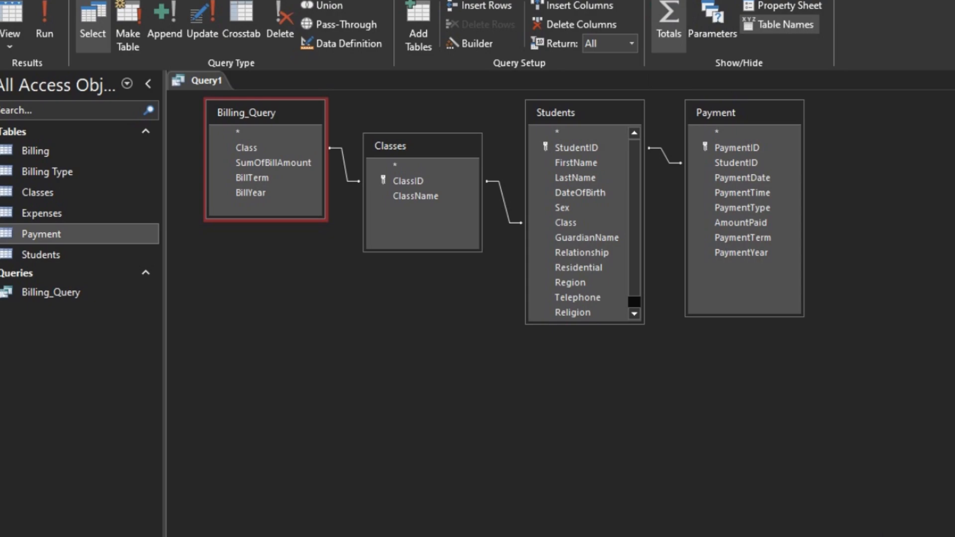
left_click(888, 408)
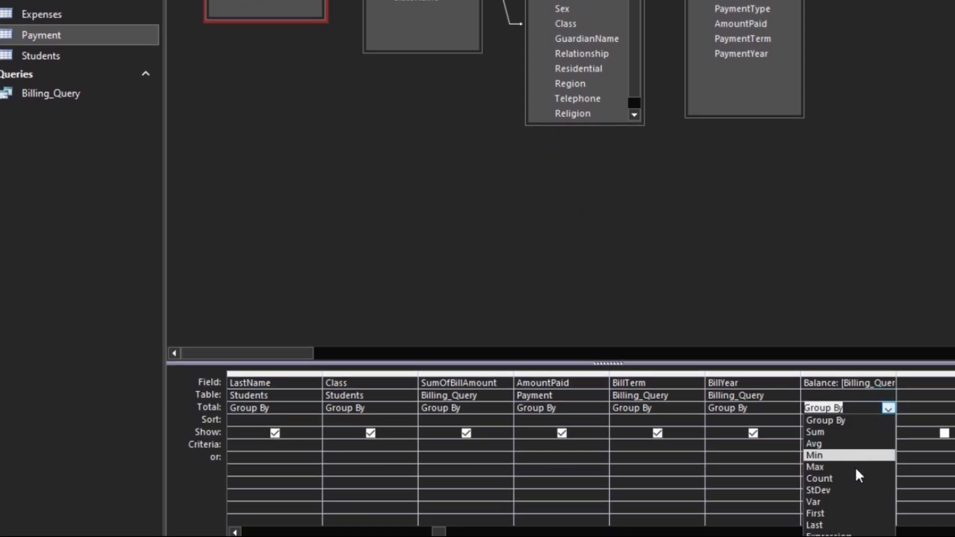
left_click(846, 532)
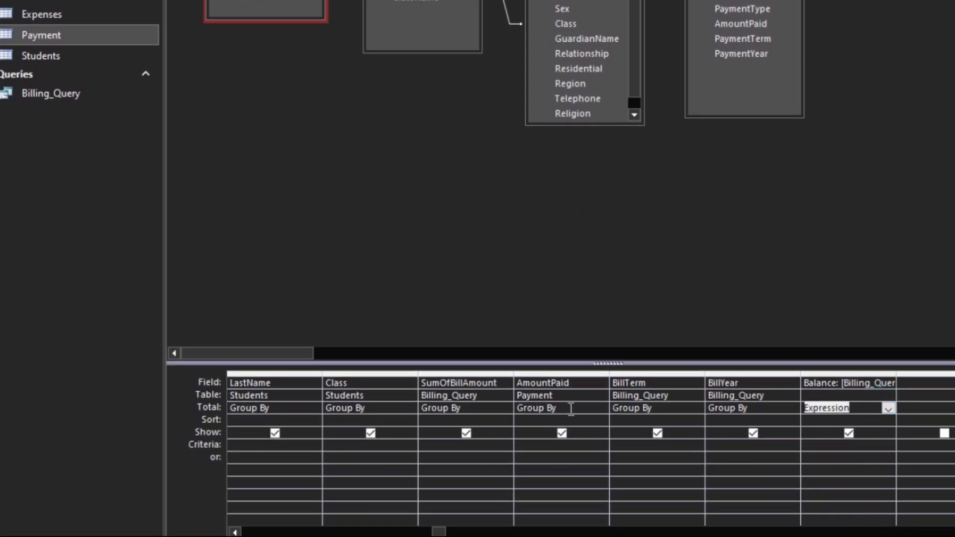
- Set the AmountPaid column's total to Sum
left_click(587, 408)
left_click(602, 407)
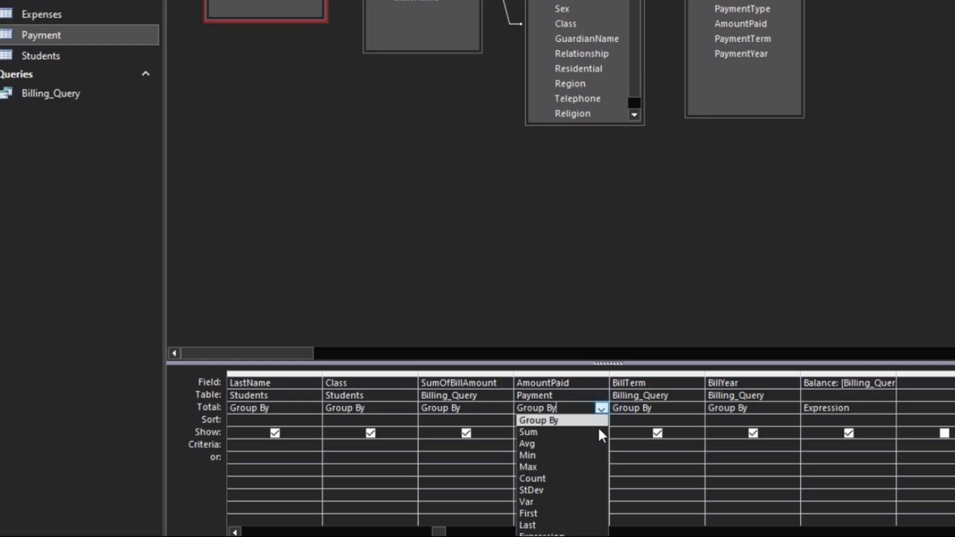
left_click(578, 434)
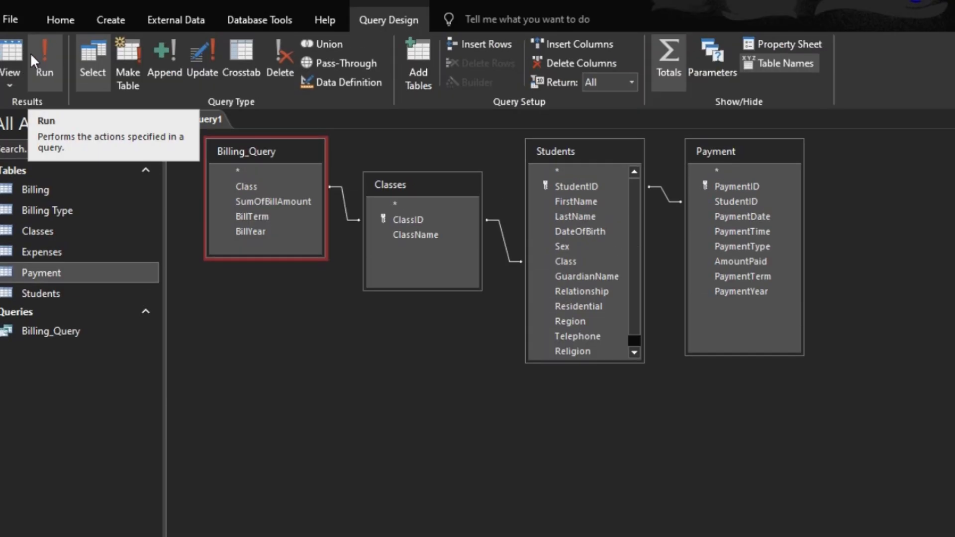
- Run the query, switching between design and datasheet views, and autofit all datasheet column widths
left_click(43, 64)
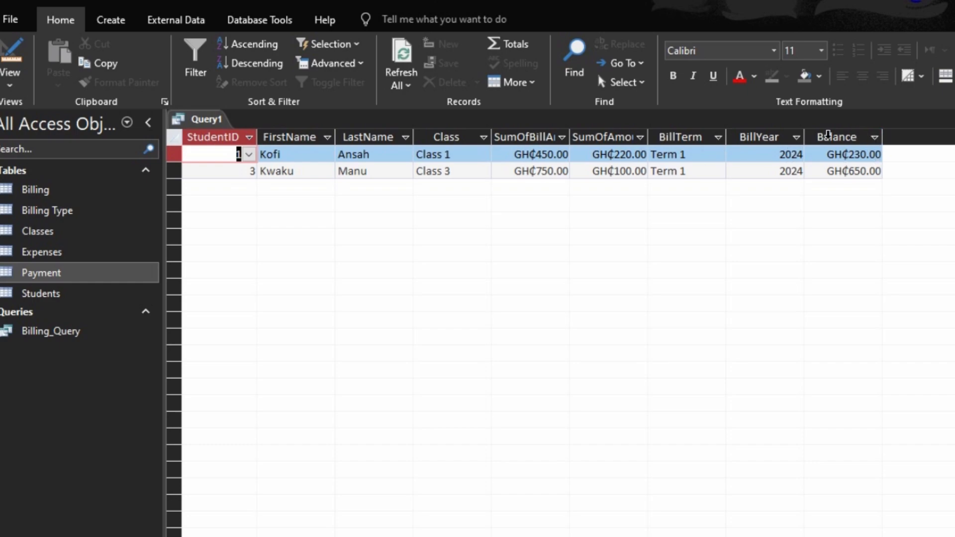
left_click(11, 54)
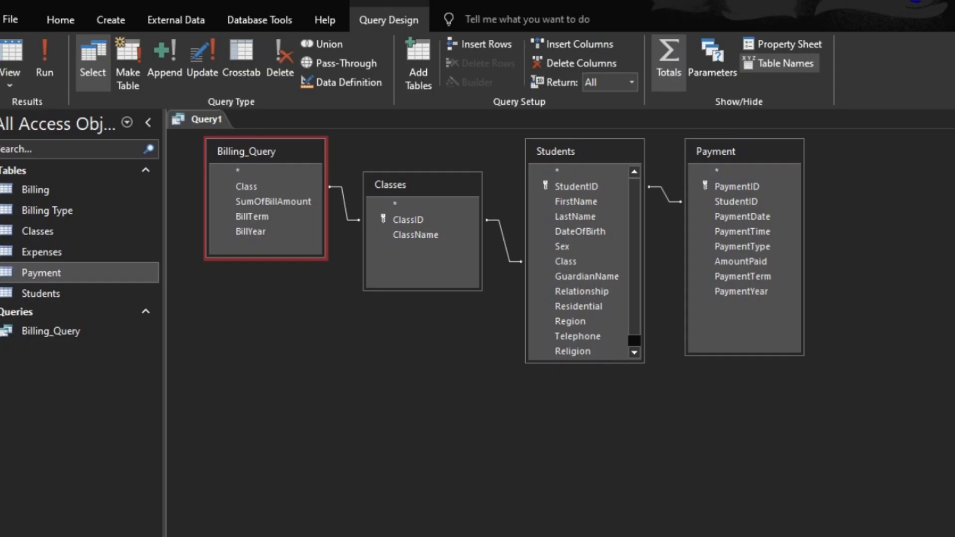
left_click(45, 58)
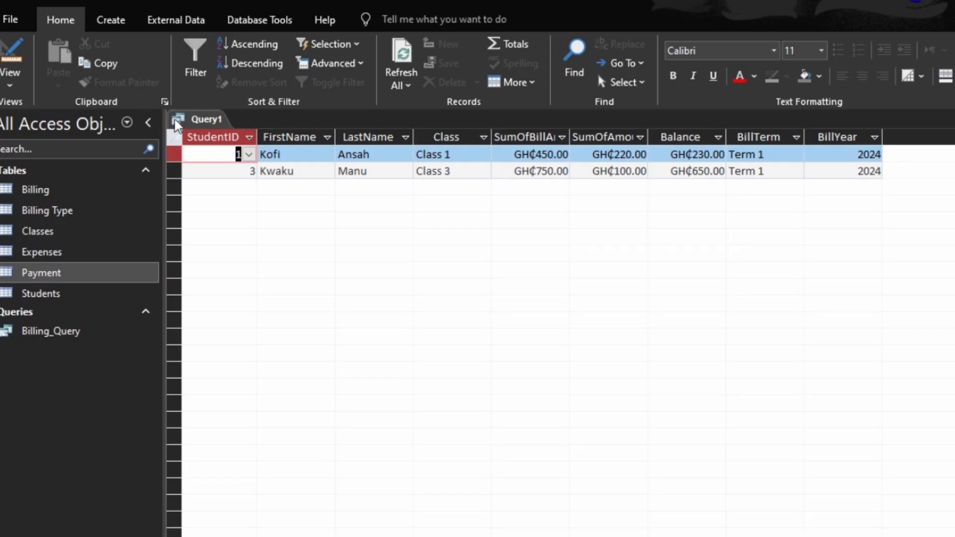
left_click(174, 137)
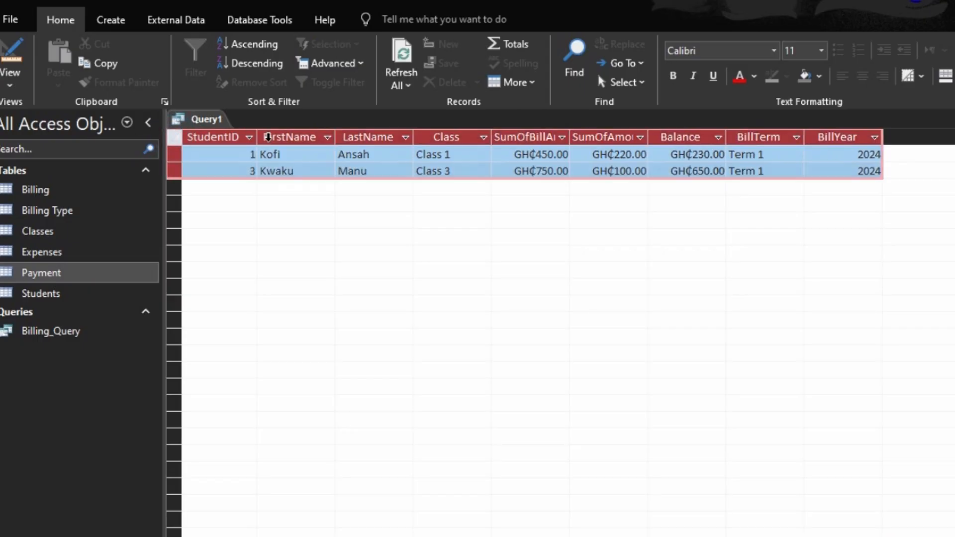
double_click(257, 132)
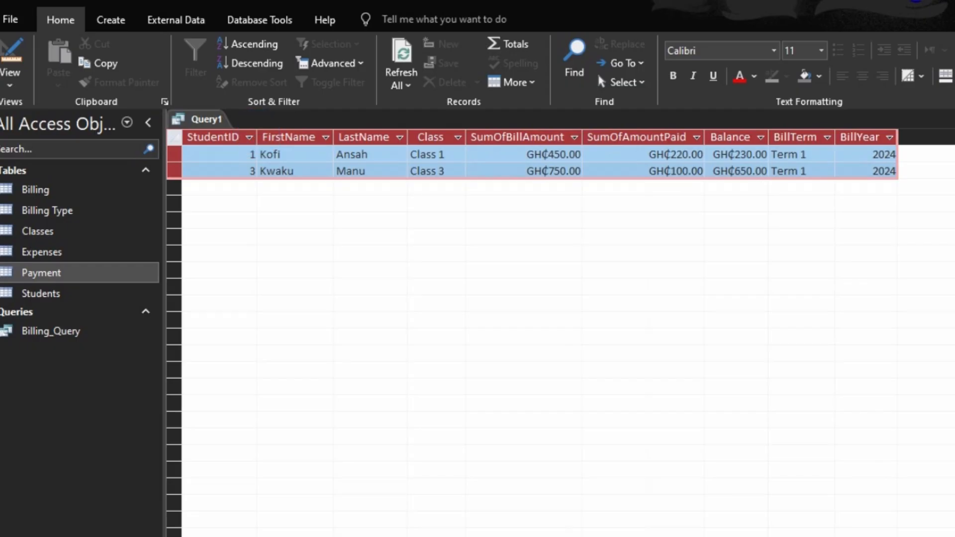
- Close the query and save it as Payment_Query
left_click(954, 119)
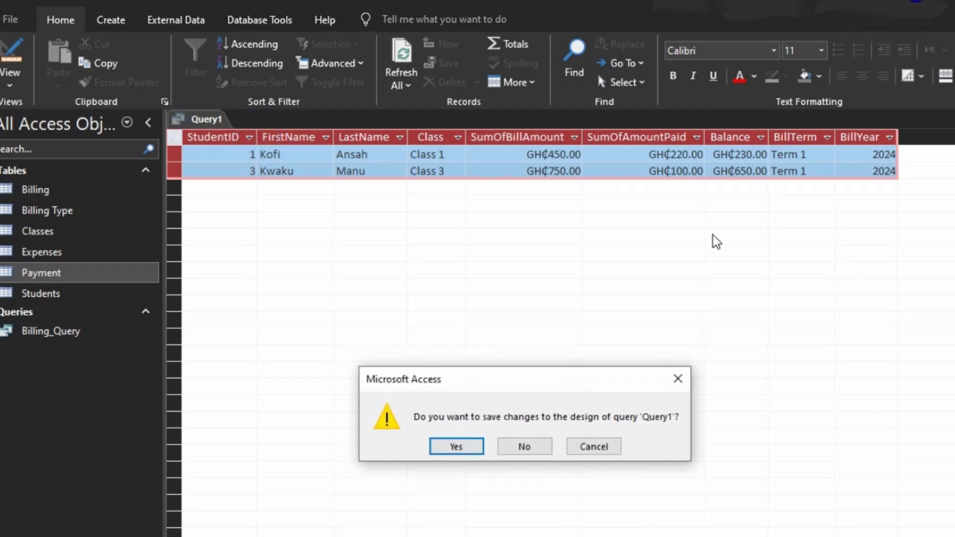
key("Return")
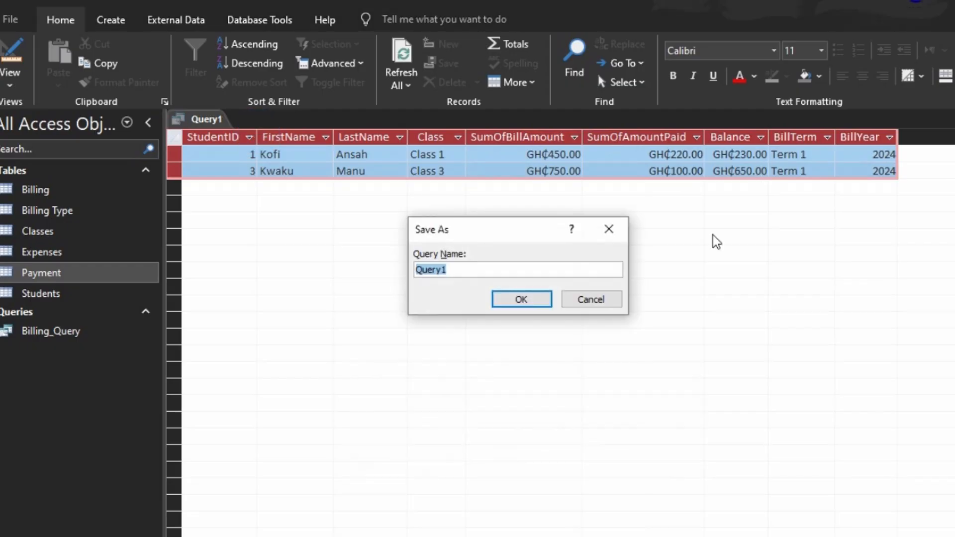
type("Payment")
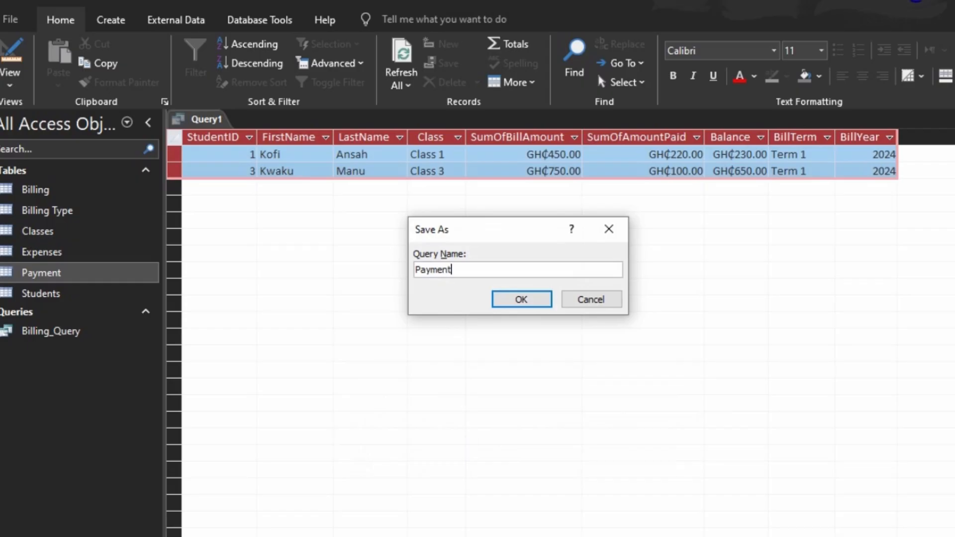
type("_Query")
left_click(520, 298)
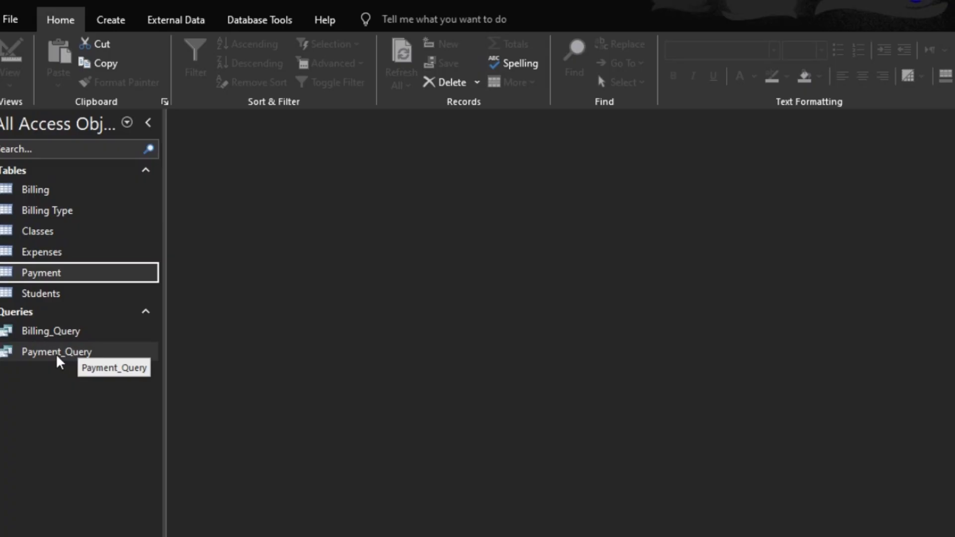
- Duplicate Payment_Query by copying and pasting it as Payment_Debt_Query
left_click(57, 357)
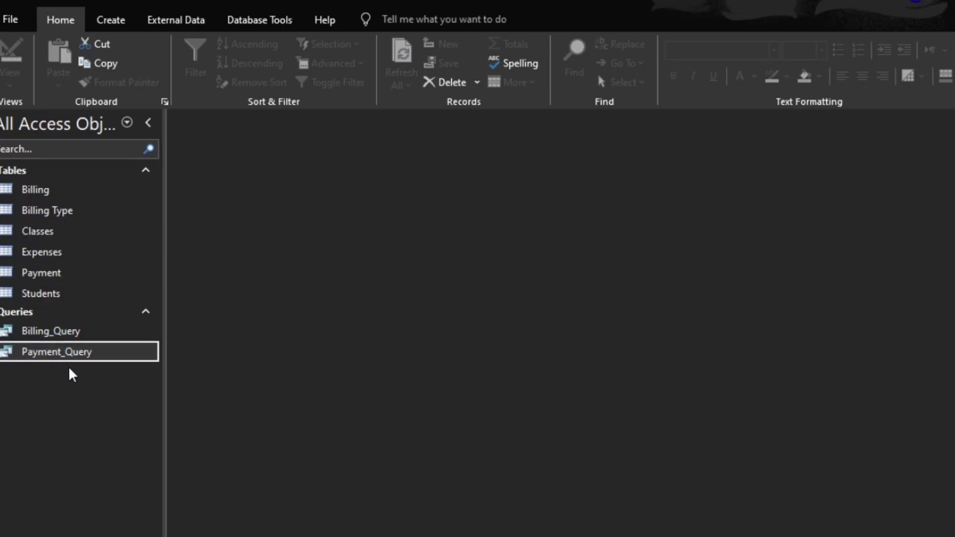
key("ctrl+c")
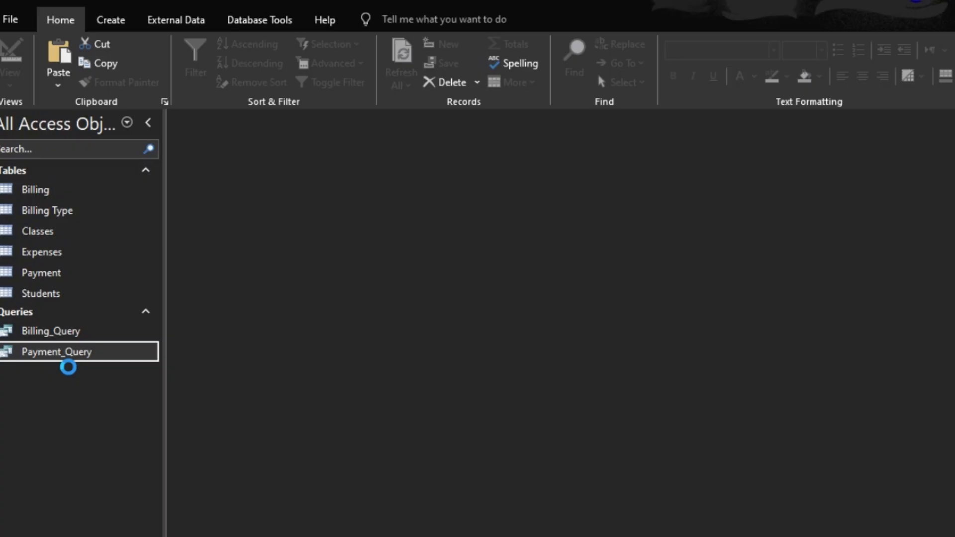
key("ctrl+v")
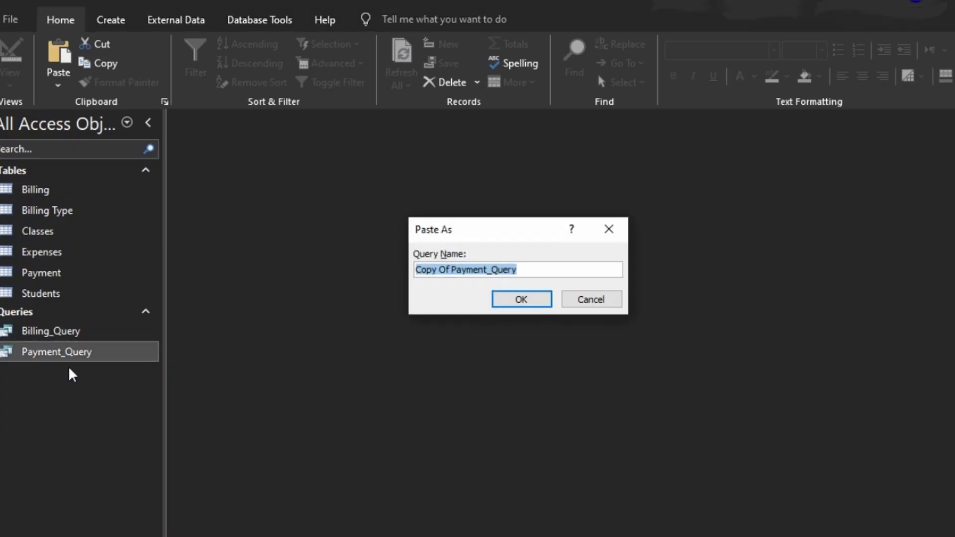
type("Paye")
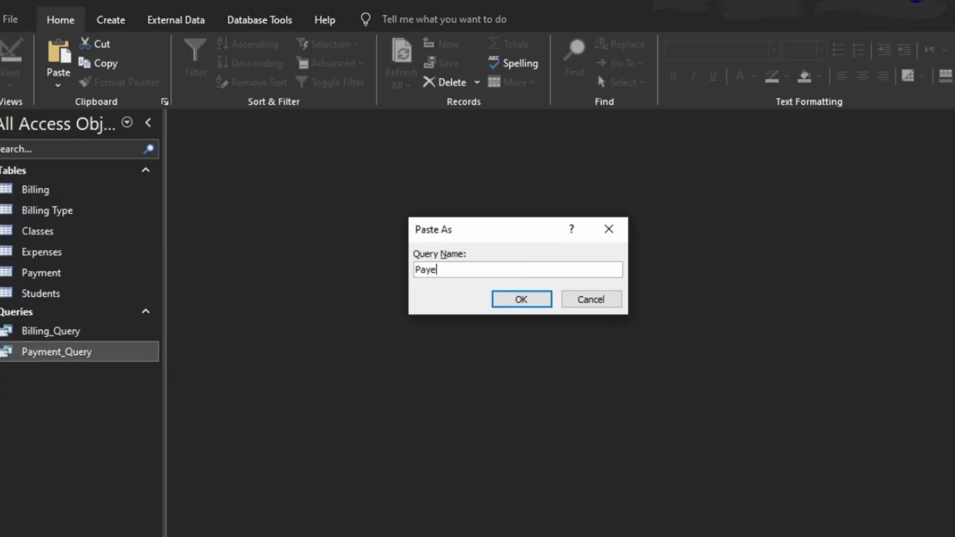
type("mmnt")
key("BackSpace")
key("BackSpace")
key("BackSpace")
key("BackSpace")
type("ment_Debt_Query")
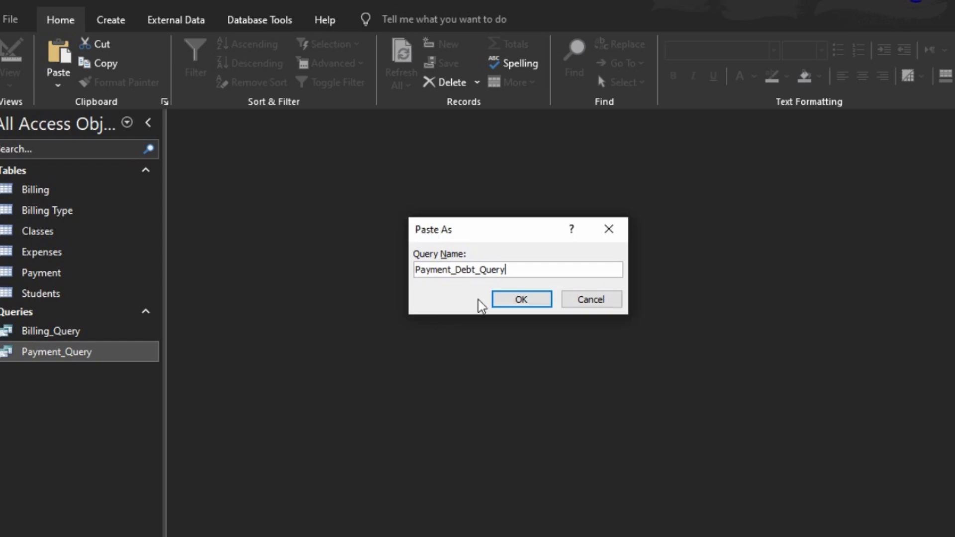
left_click(512, 297)
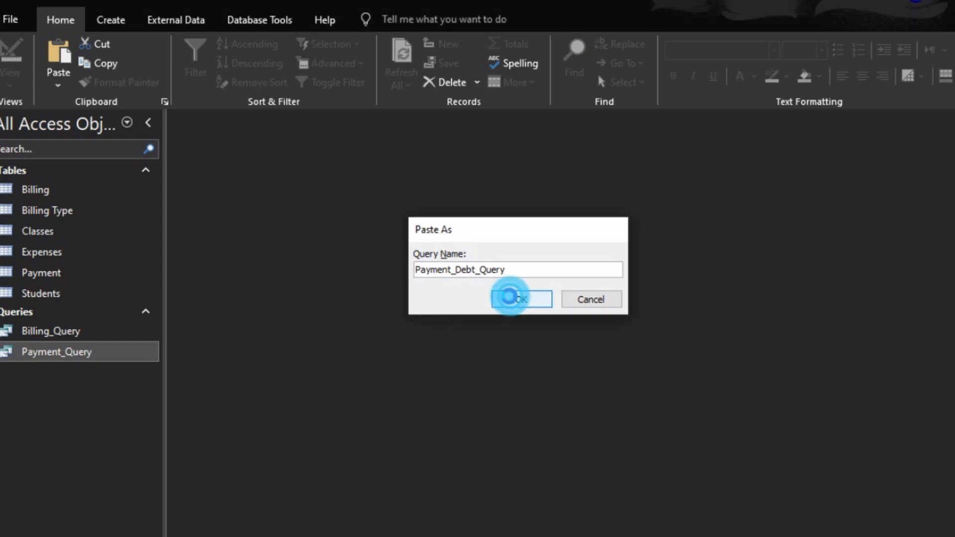
- Open Payment_Debt_Query and switch it to Design view
double_click(95, 354)
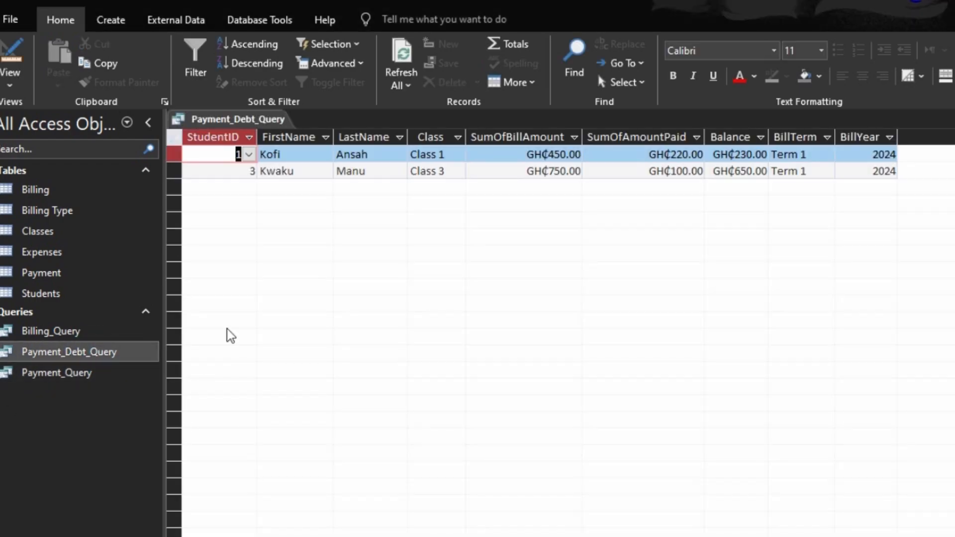
left_click(8, 51)
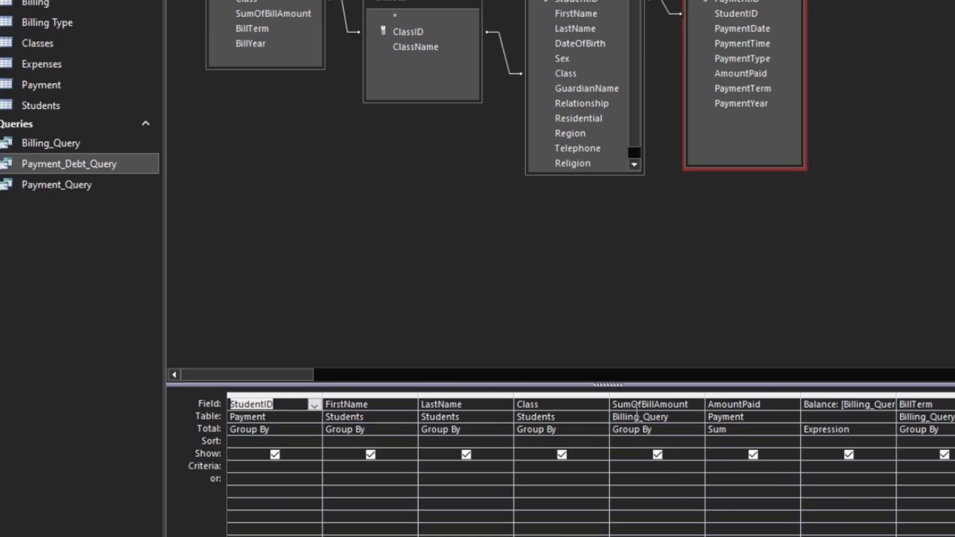
- Set the AmountPaid column's criteria to < [SumOfBillAmount] using the Expression Builder
left_click(647, 470)
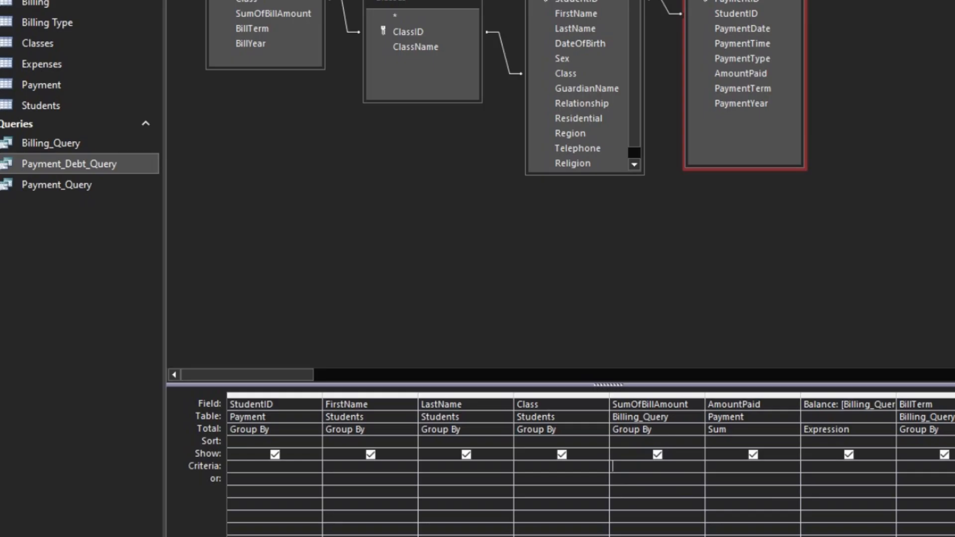
type("< b")
key("BackSpace")
type("s")
key("BackSpace")
left_click(709, 467)
type("<sumo")
key("BackSpace")
key("BackSpace")
key("BackSpace")
key("BackSpace")
key("BackSpace")
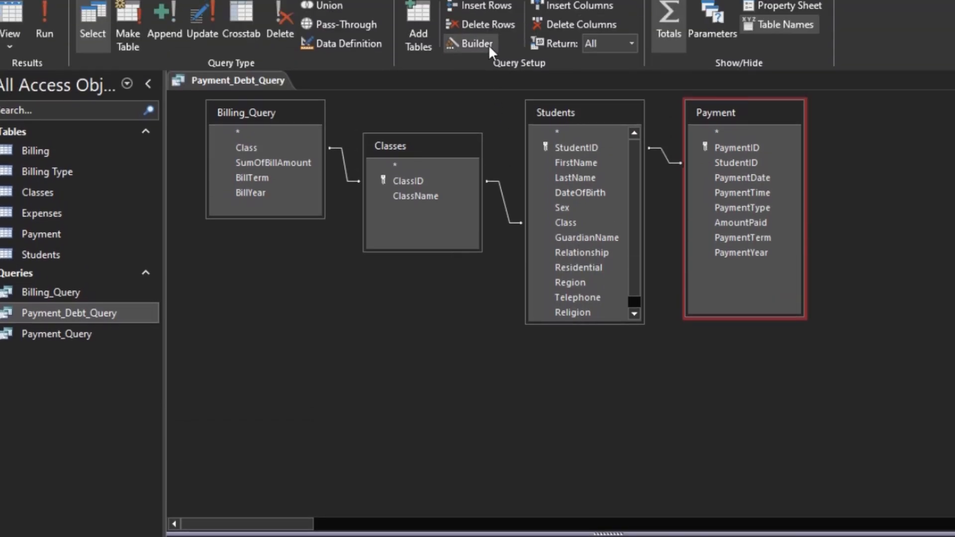
left_click(484, 7)
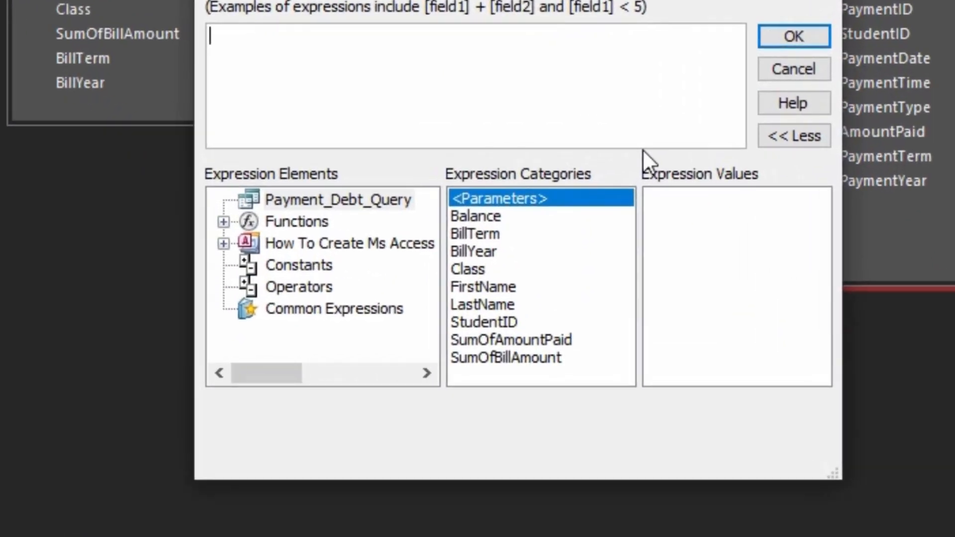
type("< sum")
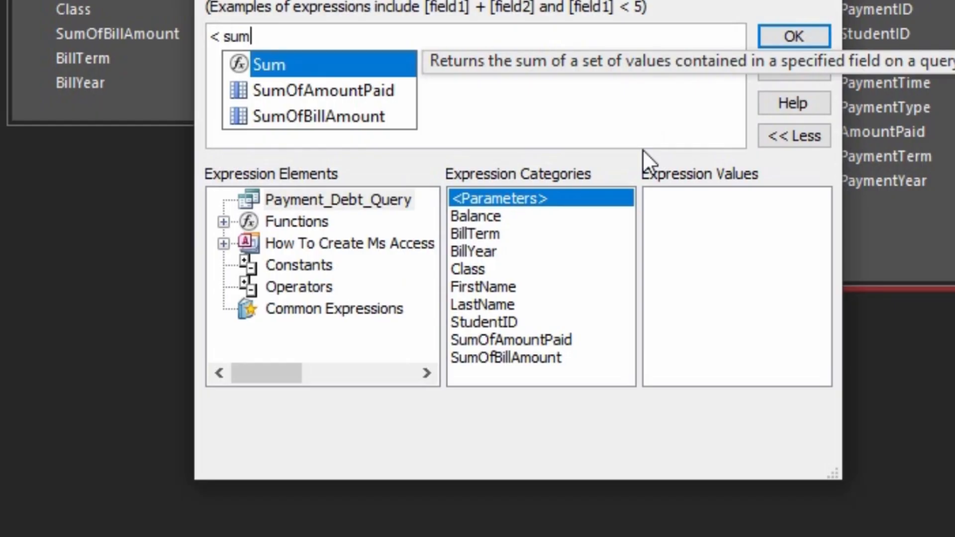
key("Down")
key("Down")
key("Return")
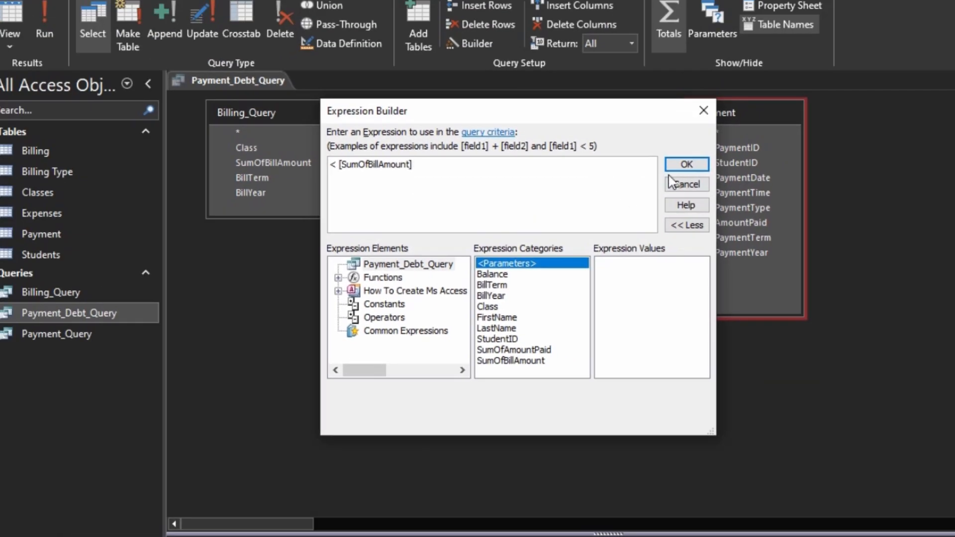
left_click(685, 164)
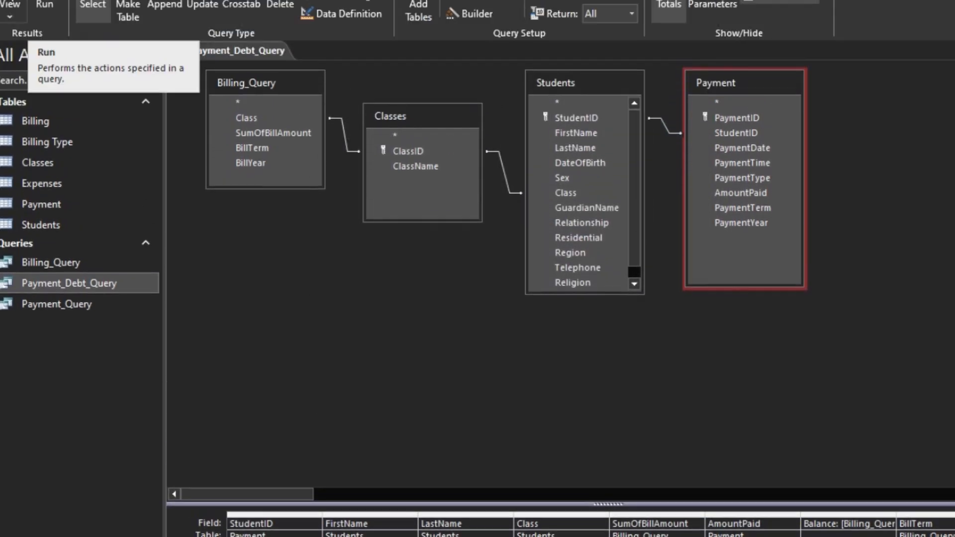
- Run the query to check the results and return to Design view
left_click(47, 7)
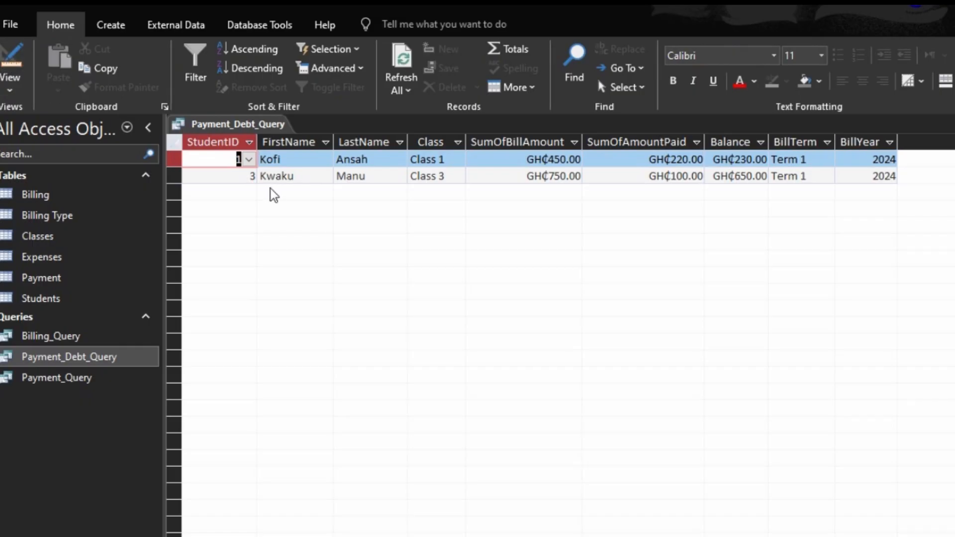
left_click(7, 60)
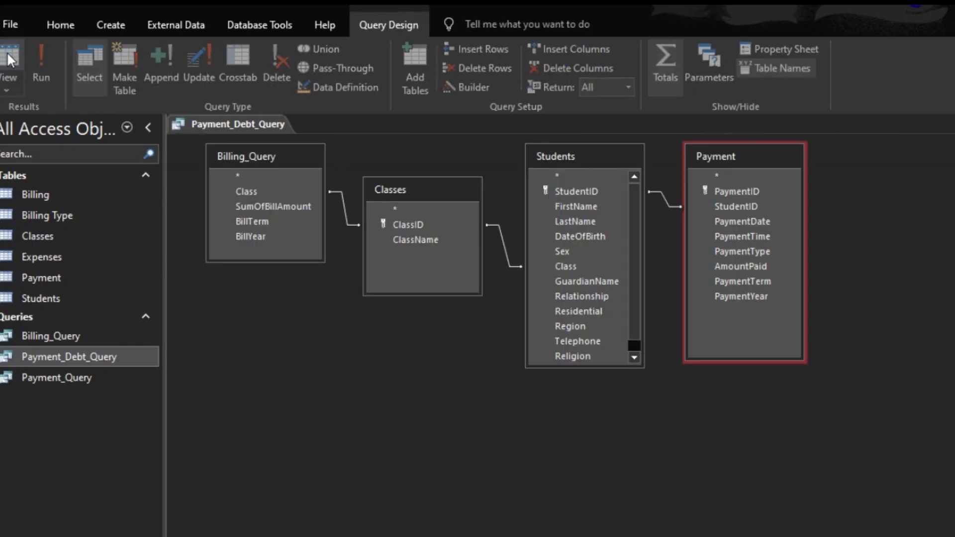
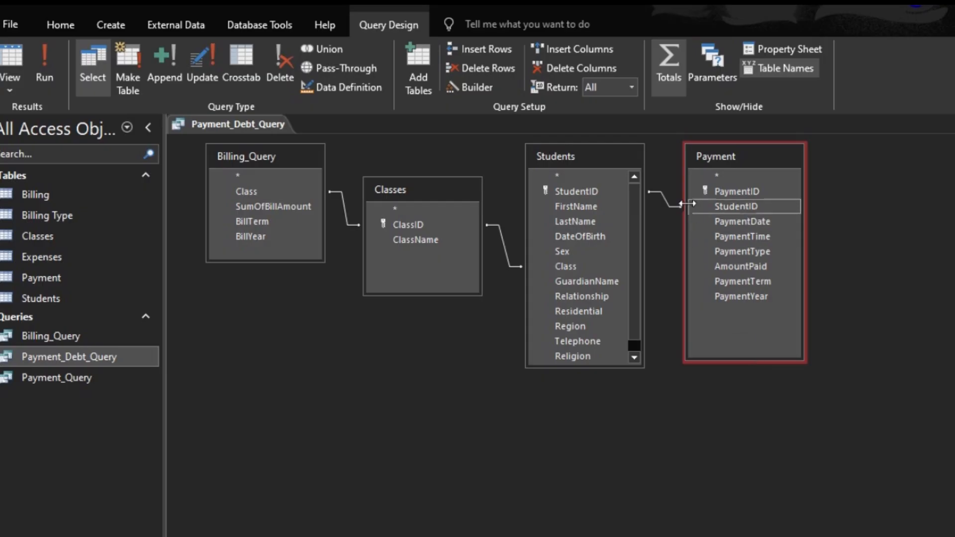
- Change the Students–Payment join to include all records from Students and view the query results
double_click(666, 201)
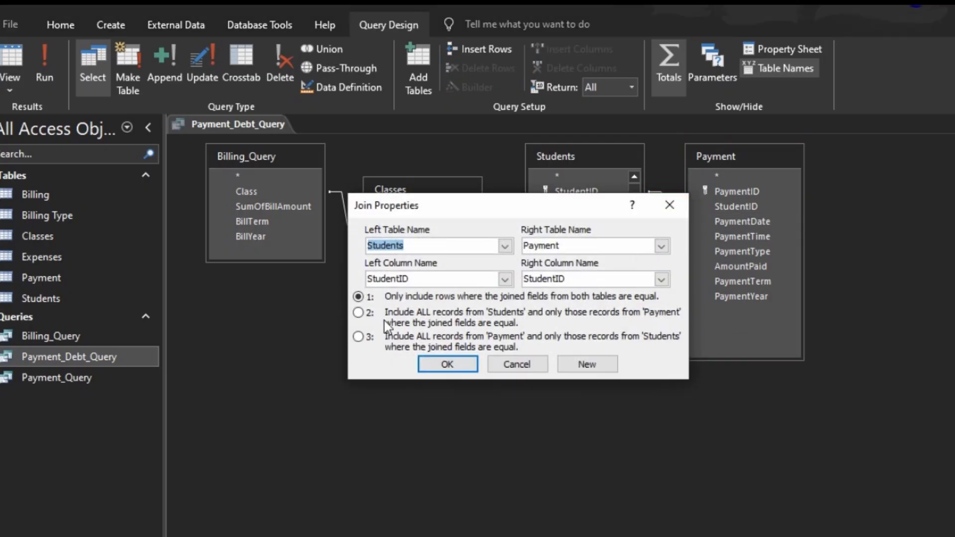
left_click(358, 312)
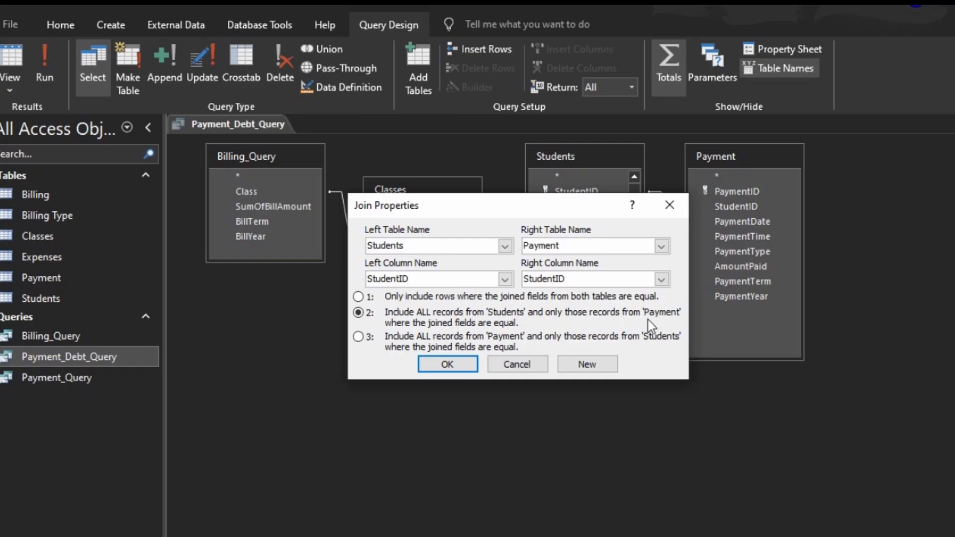
left_click(451, 363)
left_click(10, 57)
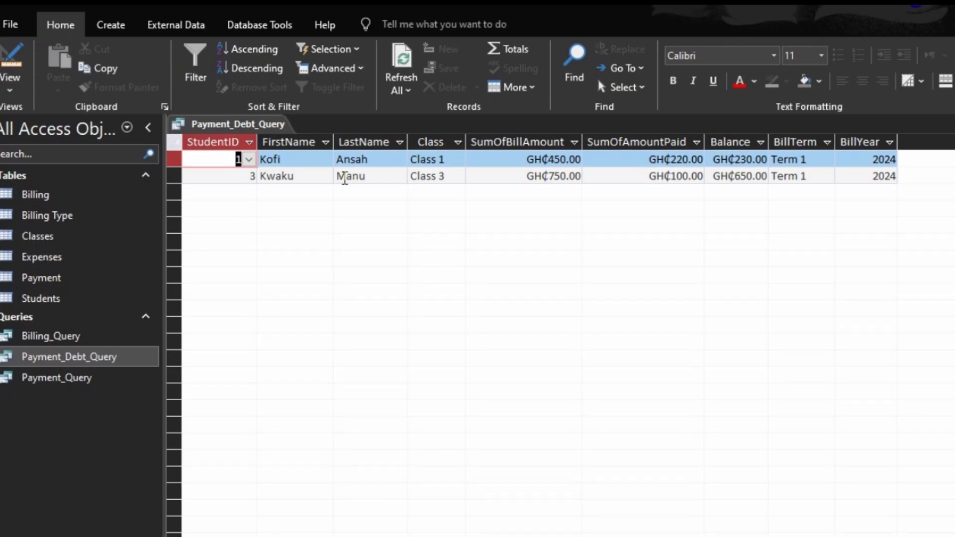
- Add Is Null as an alternative criterion for the AmountPaid column, view the results, and return to Design view
left_click(11, 60)
left_click(726, 480)
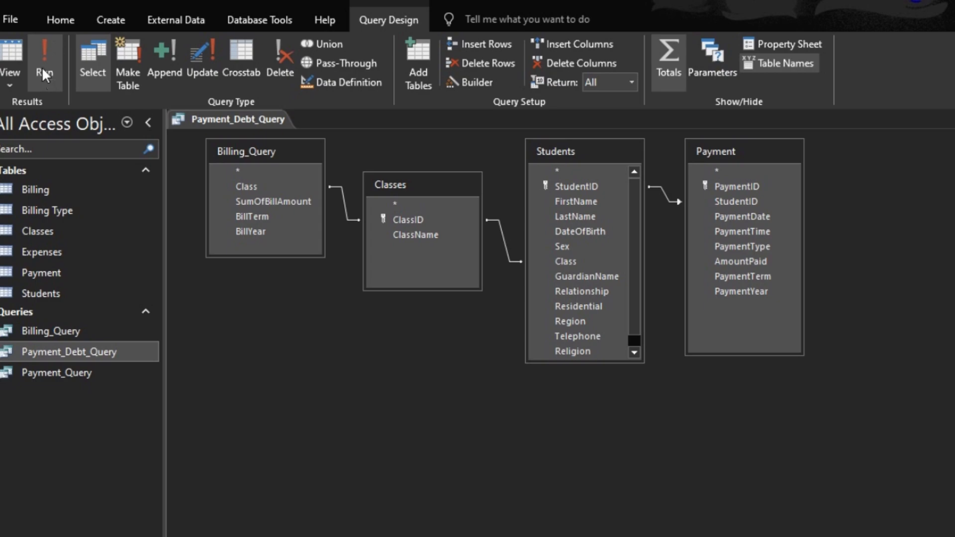
left_click(44, 74)
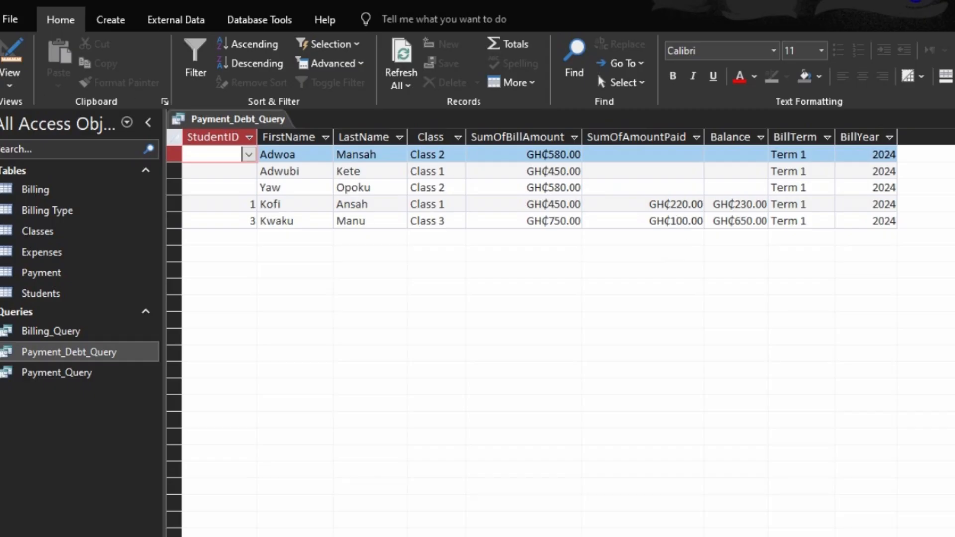
left_click(5, 52)
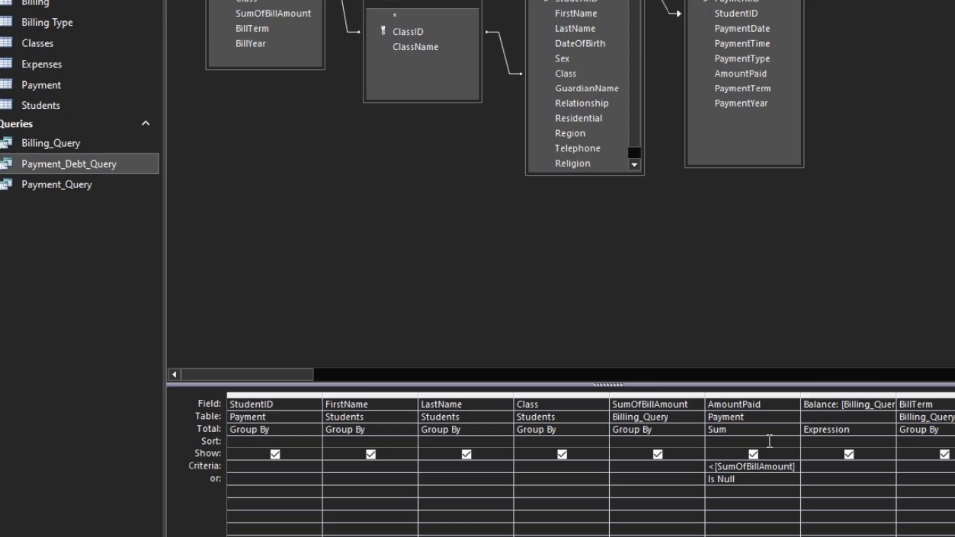
- Sort the AmountPaid column in descending order and view the query results
left_click(781, 441)
left_click(792, 441)
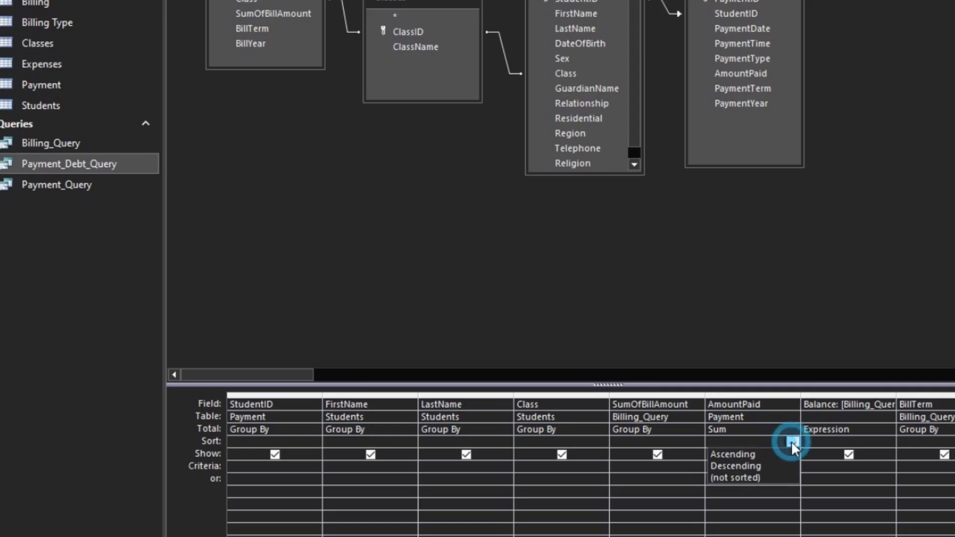
left_click(755, 465)
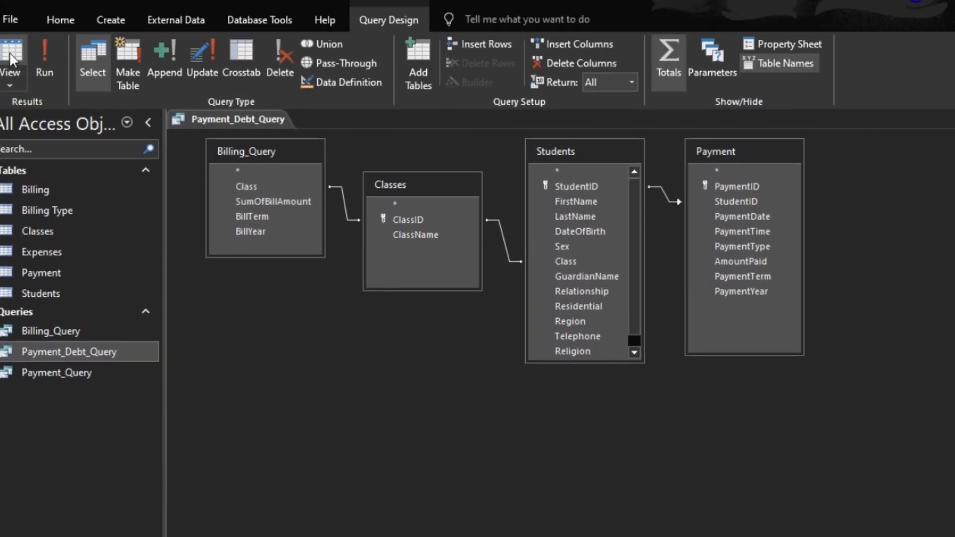
left_click(9, 51)
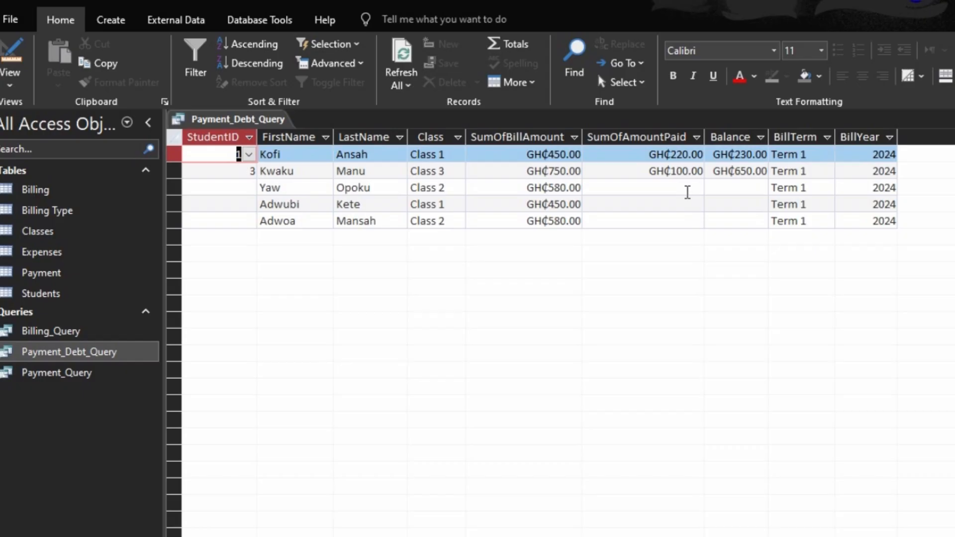
- Close Payment_Debt_Query, saving the design changes
key("ctrl+w")
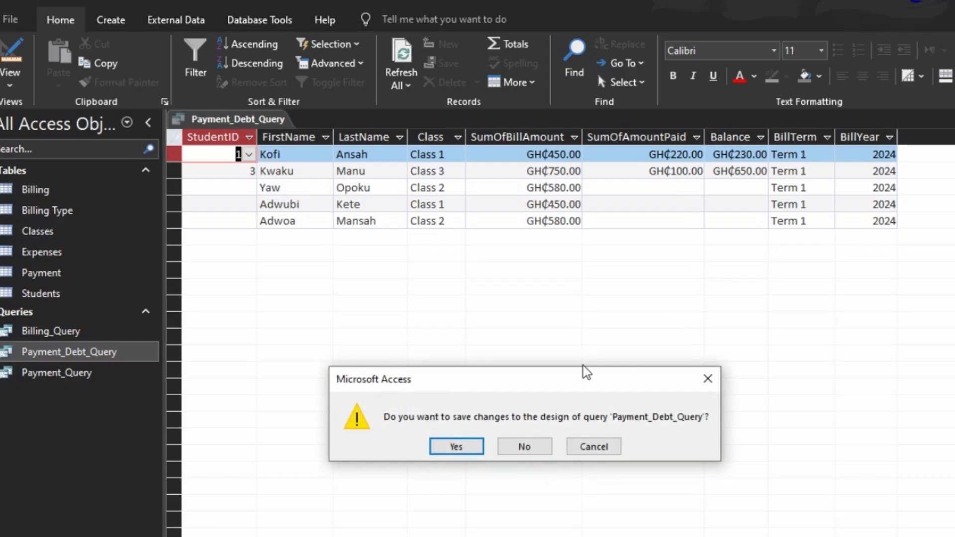
left_click(459, 446)
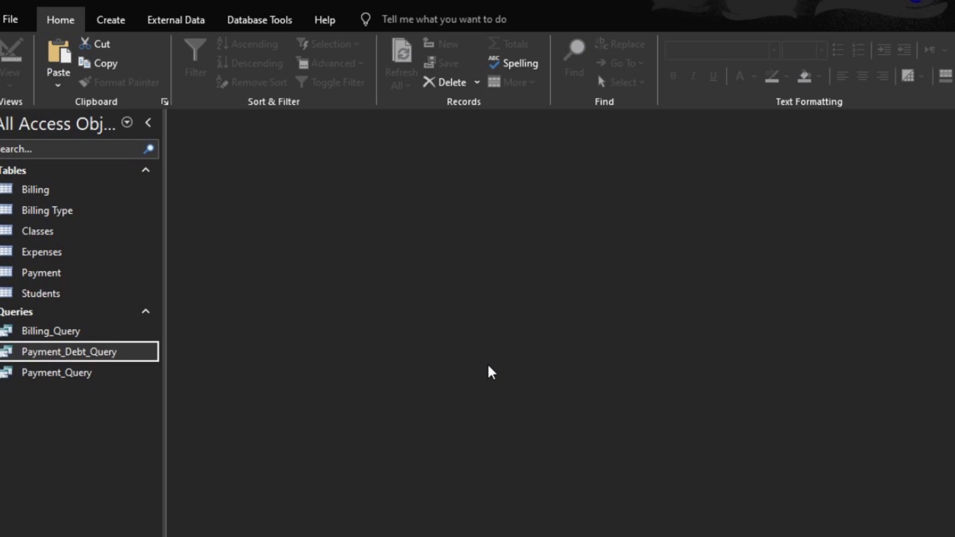
- Create a new query in Design view with the Payment and Students tables added
left_click(115, 20)
left_click(249, 75)
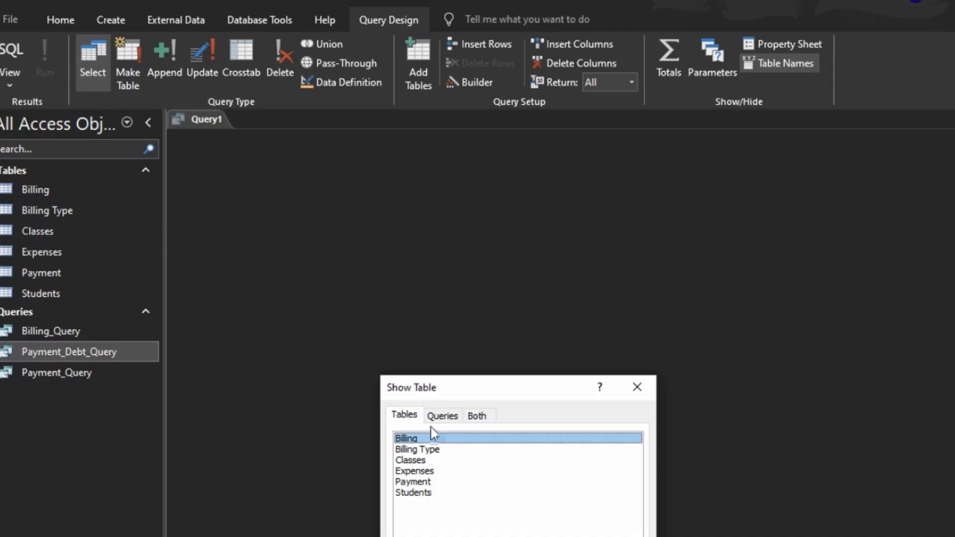
left_click(413, 481)
left_click(417, 491, "shift")
key("Return")
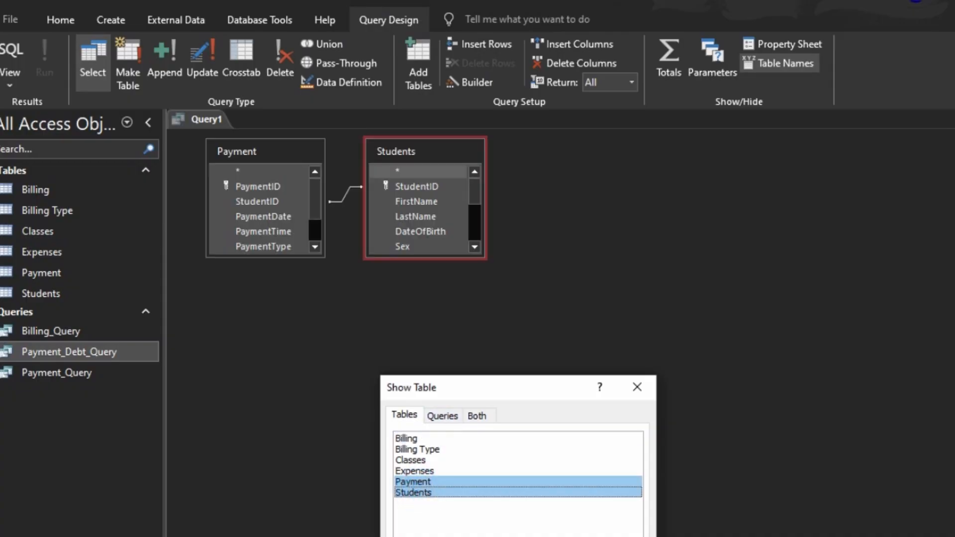
key("Escape")
- Remove the Payment table from the query and enlarge the Students field list
left_click(234, 151)
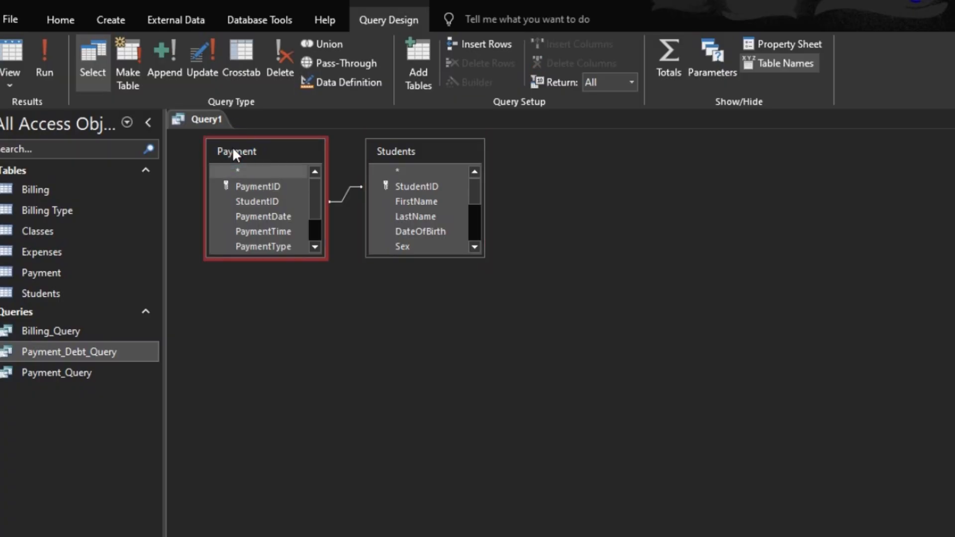
key("Delete")
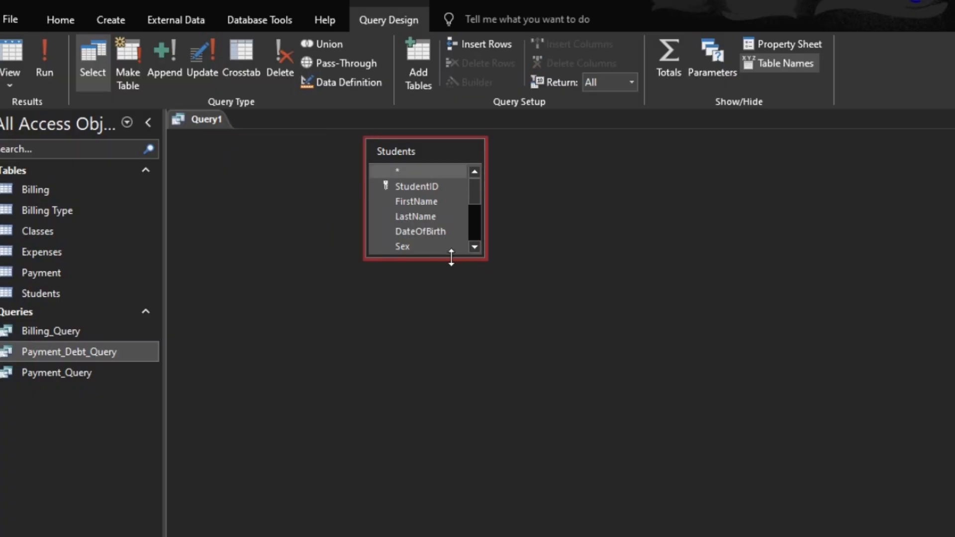
left_click_drag(451, 257, 451, 411)
- Add all fields of the Students table to the design grid
double_click(427, 156)
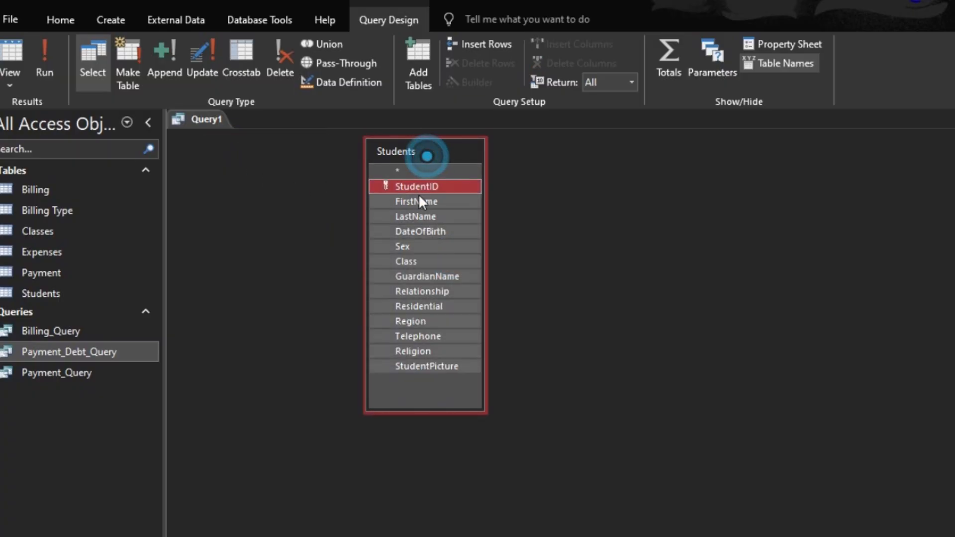
left_click_drag(417, 187, 279, 536)
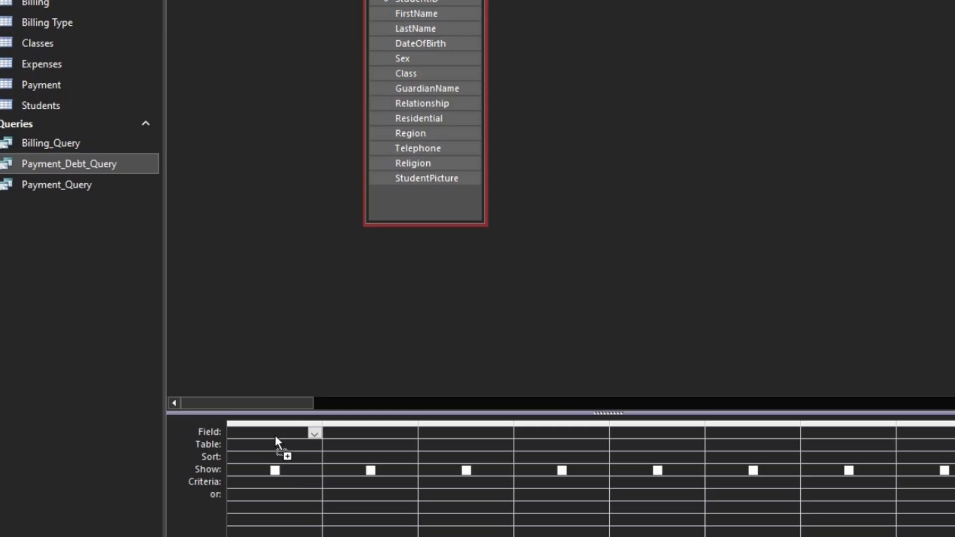
left_click_drag(277, 441, 277, 436)
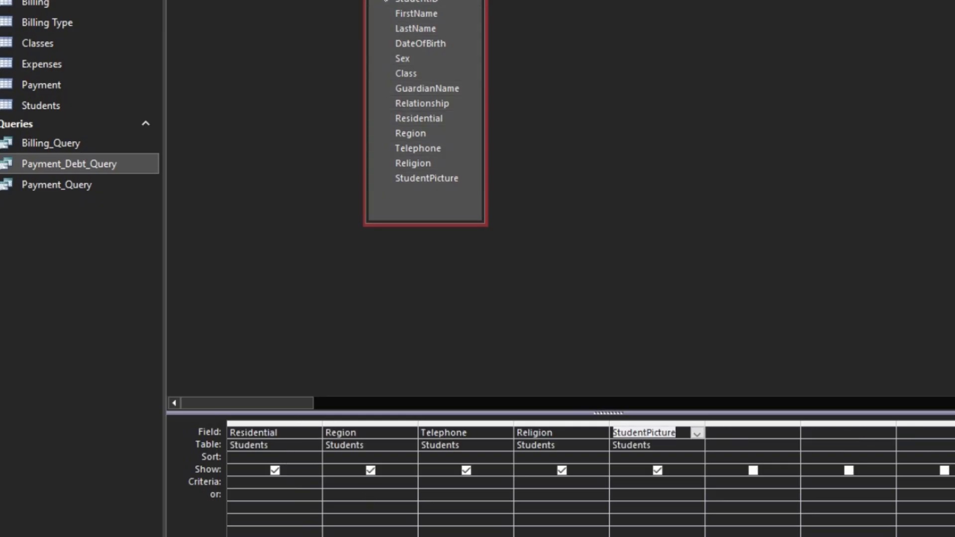
- Start an Age: calculated field in the next empty column and open it in an enlarged Zoom box
left_click(730, 436)
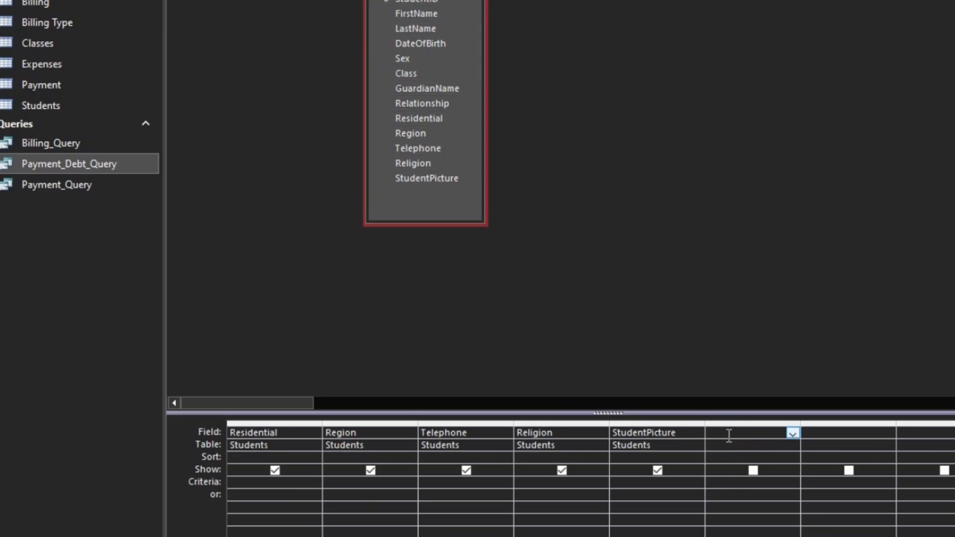
type("Age:")
right_click(744, 433)
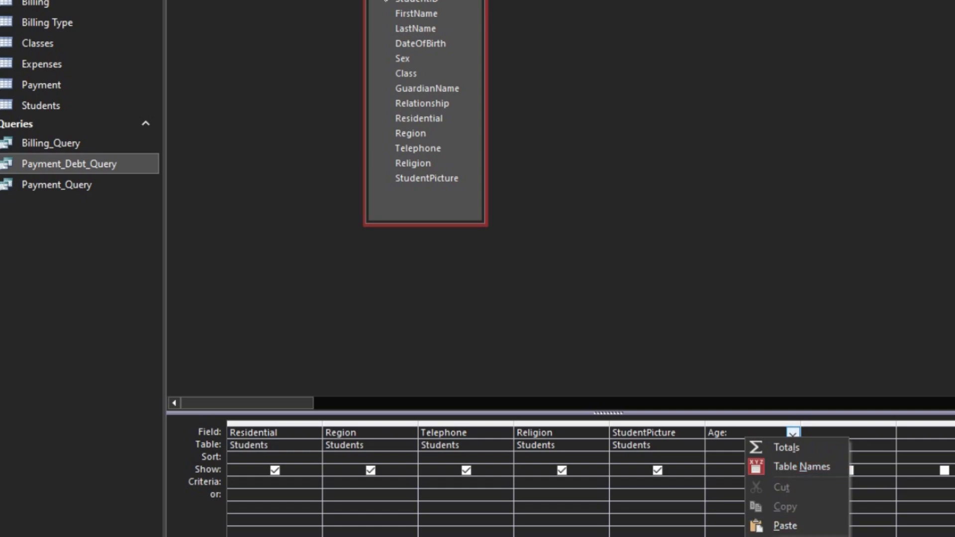
left_click(796, 527)
key("shift+F2")
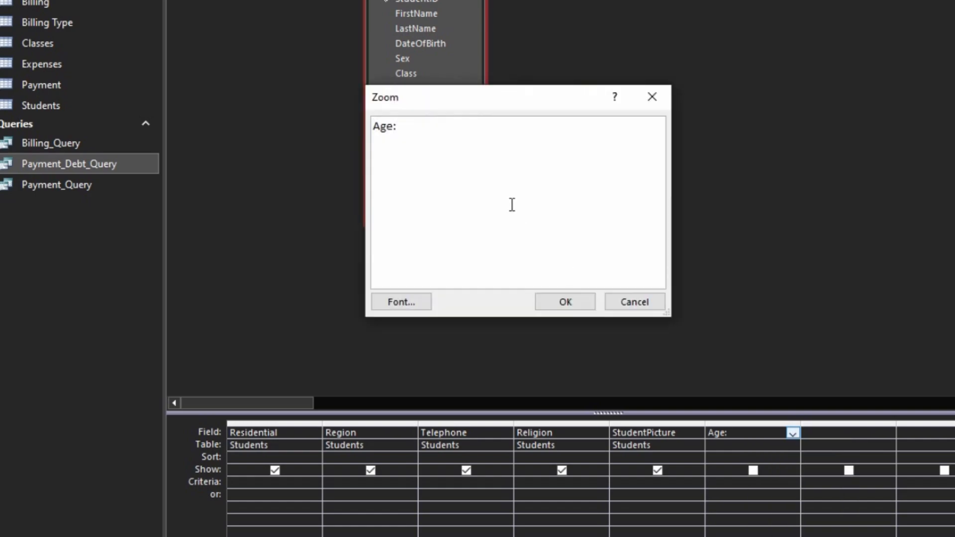
left_click_drag(515, 103, 518, 0)
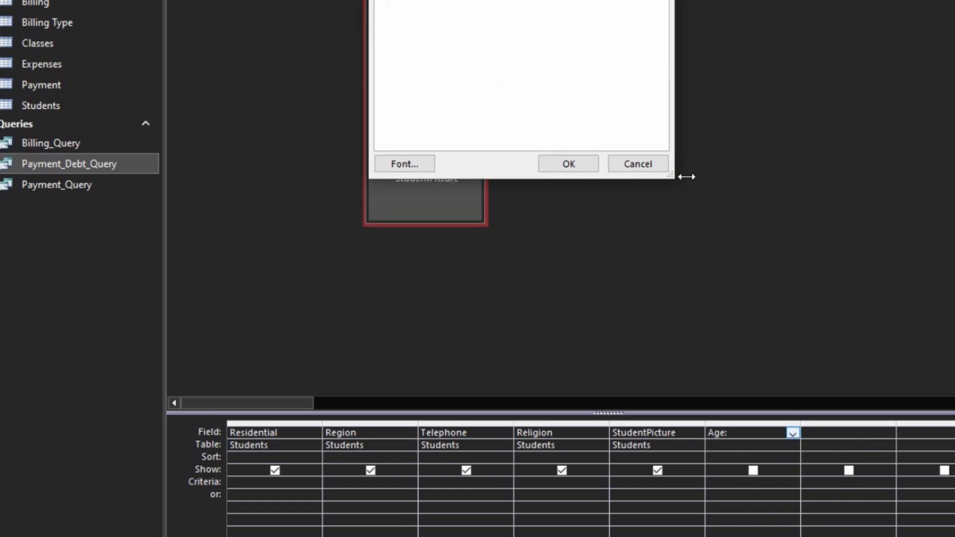
left_click_drag(671, 173, 952, 305)
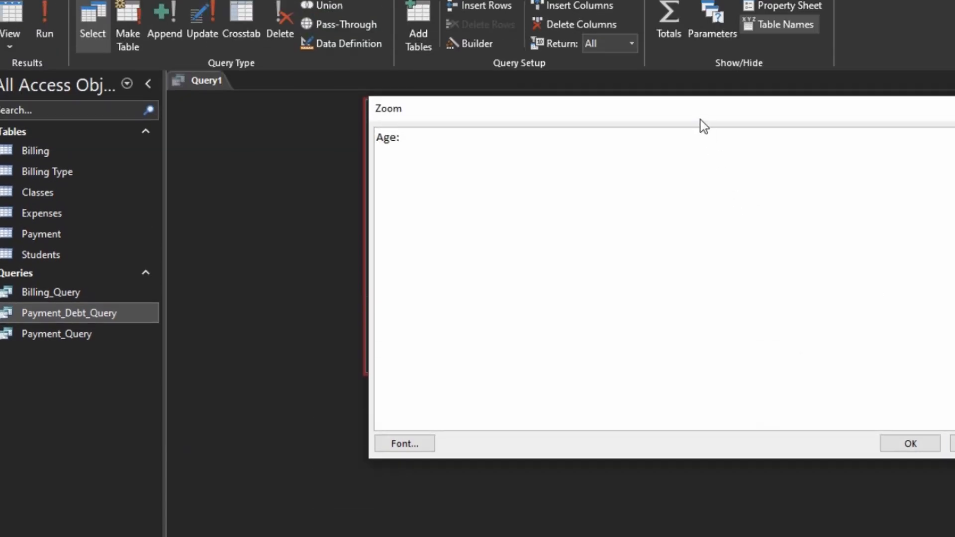
left_click_drag(695, 109, 522, 44)
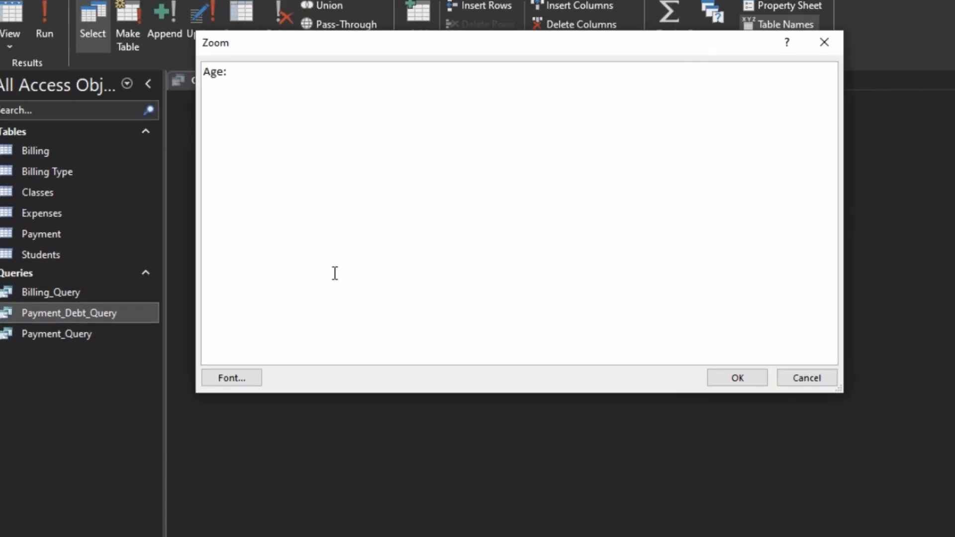
- Set the Zoom box font size to 22
left_click(247, 379)
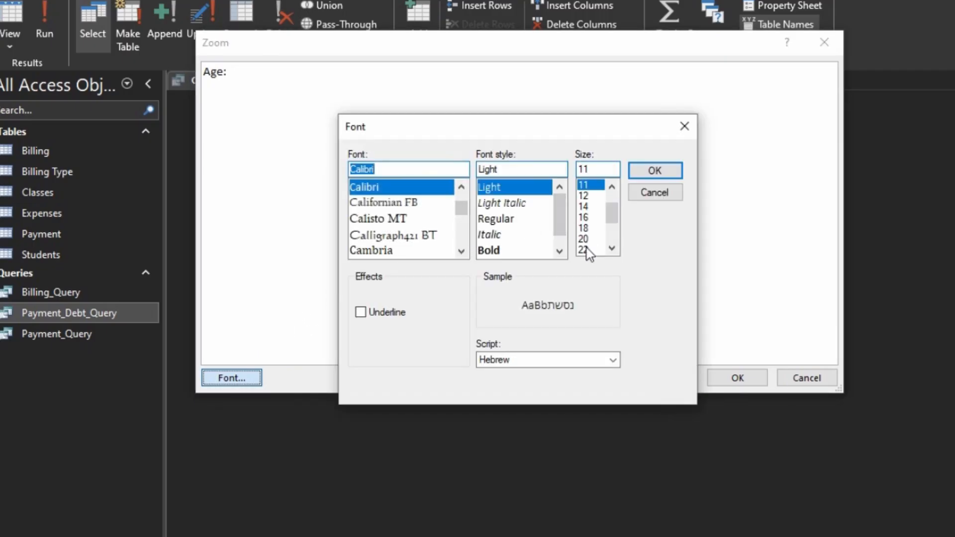
left_click(585, 249)
scroll(592, 233, "down", 1)
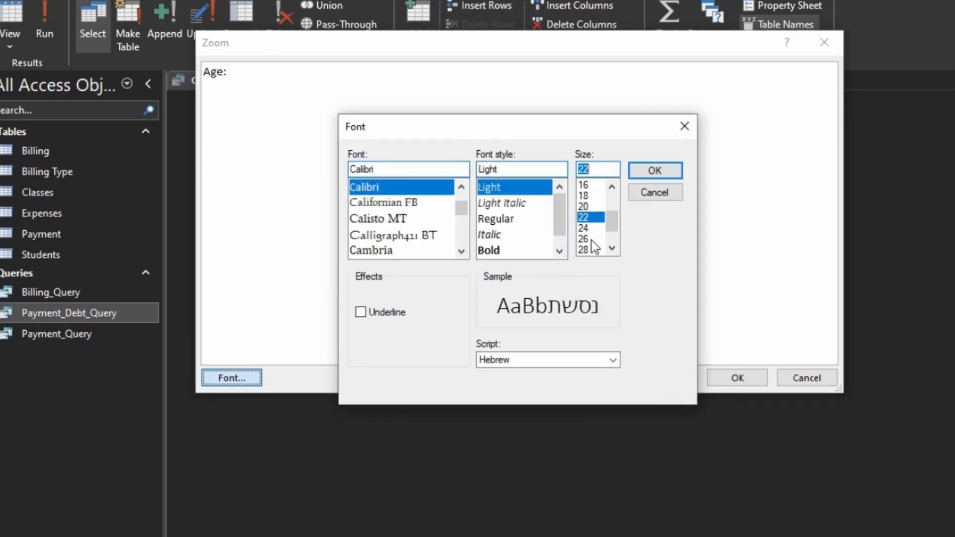
left_click(591, 228)
left_click(654, 170)
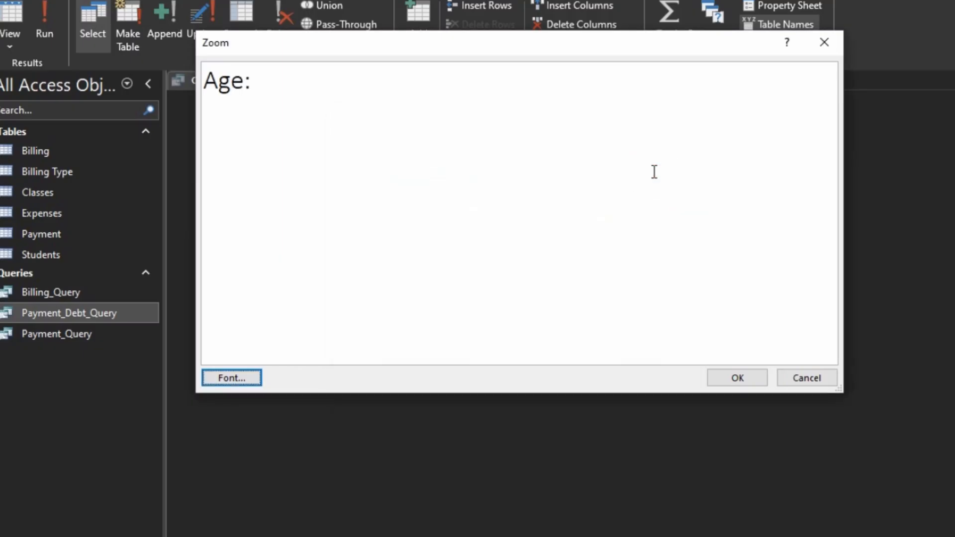
- Begin the Age expression with DateDiff("yyyy" in the Zoom box
left_click(391, 92)
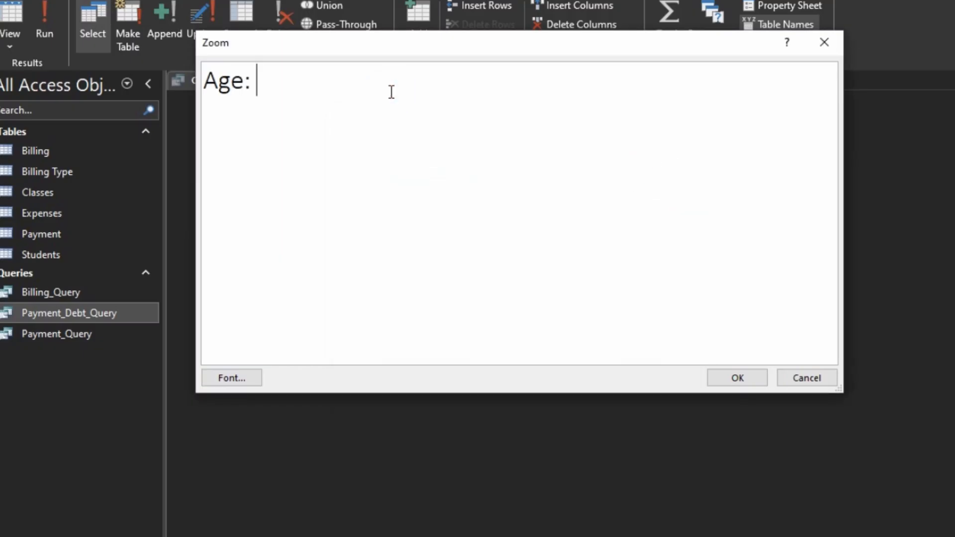
type("DAte")
key("BackSpace")
key("BackSpace")
key("BackSpace")
type("ate")
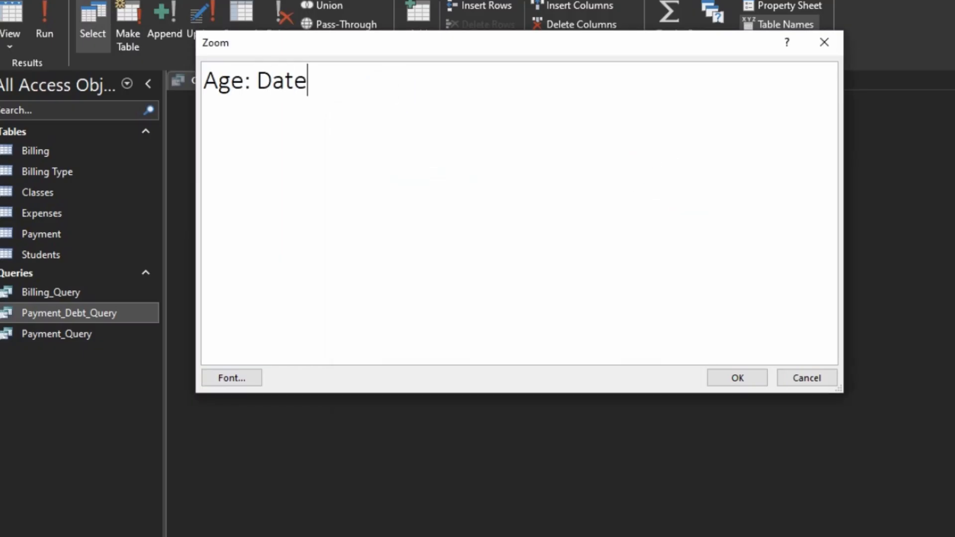
key("BackSpace")
type("Diff(")
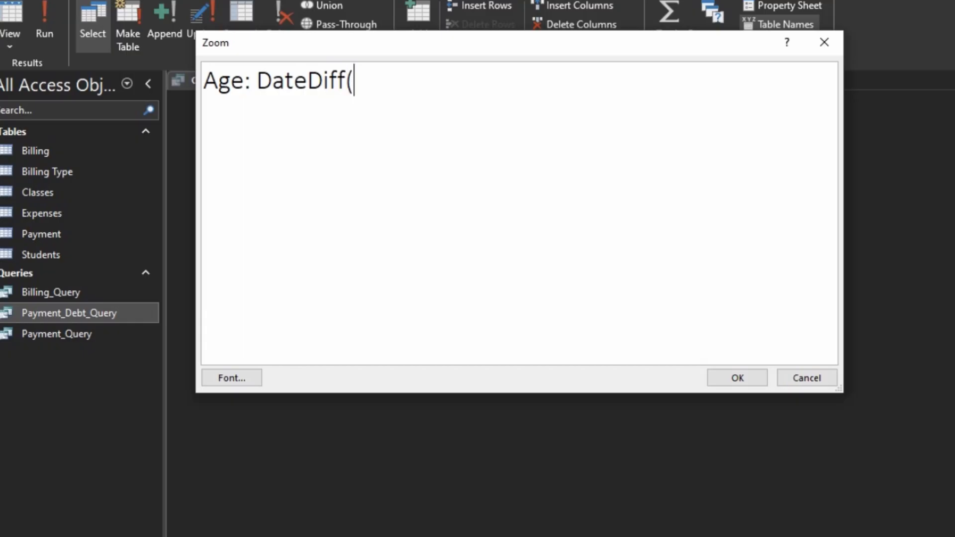
type("\"yyyy")
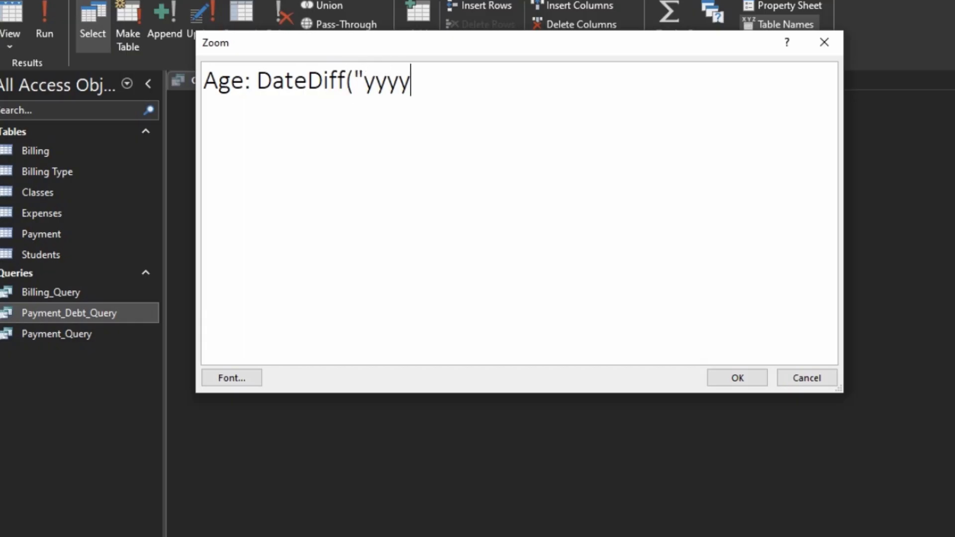
type("\", Date_")
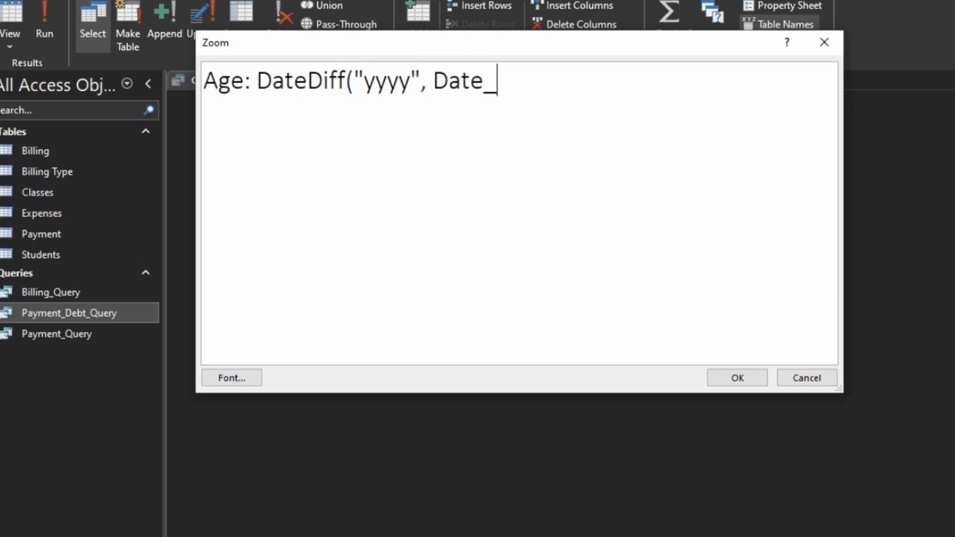
- Complete the Age expression as DateDiff("yyyy", Date_Of_Birth, now()) and apply it from the Zoom box
type("Of_")
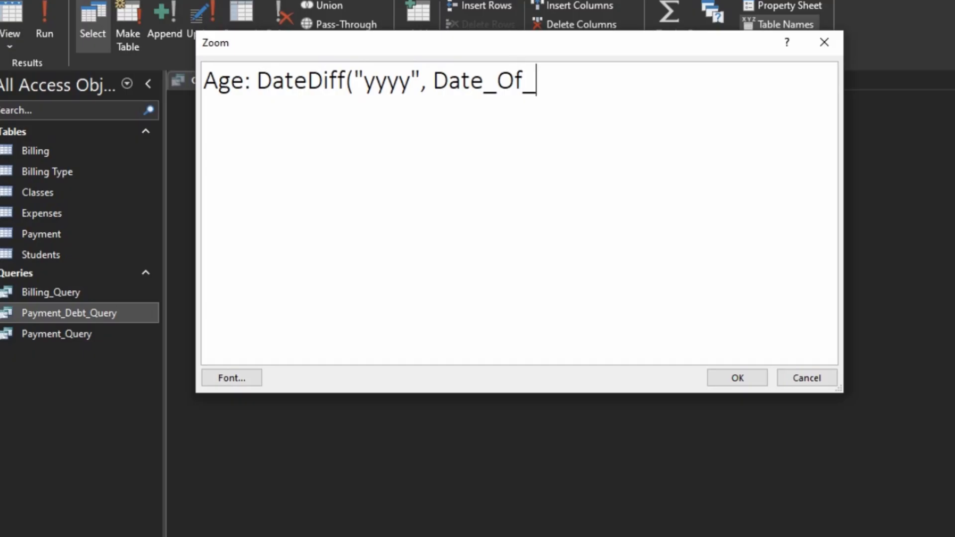
type("Birth")
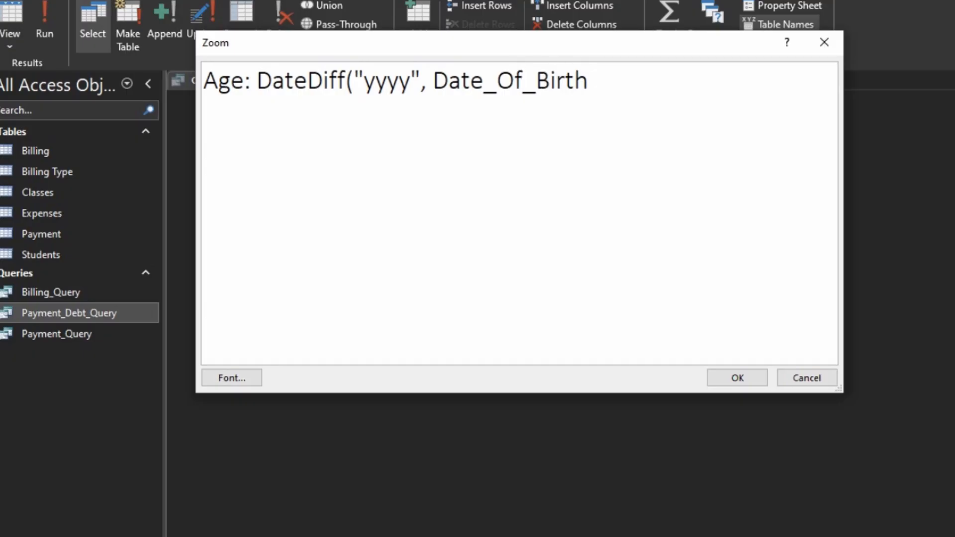
type(",now")
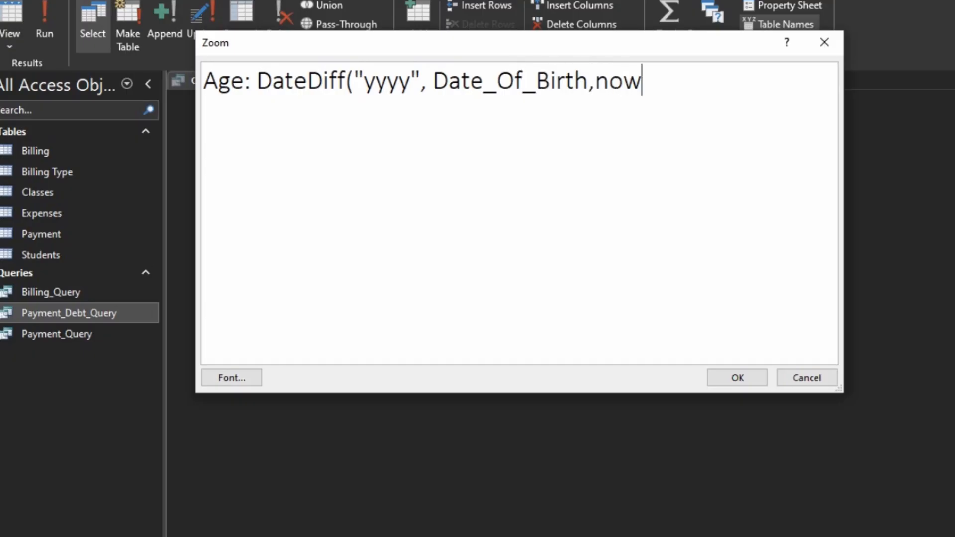
type("())")
left_click(736, 378)
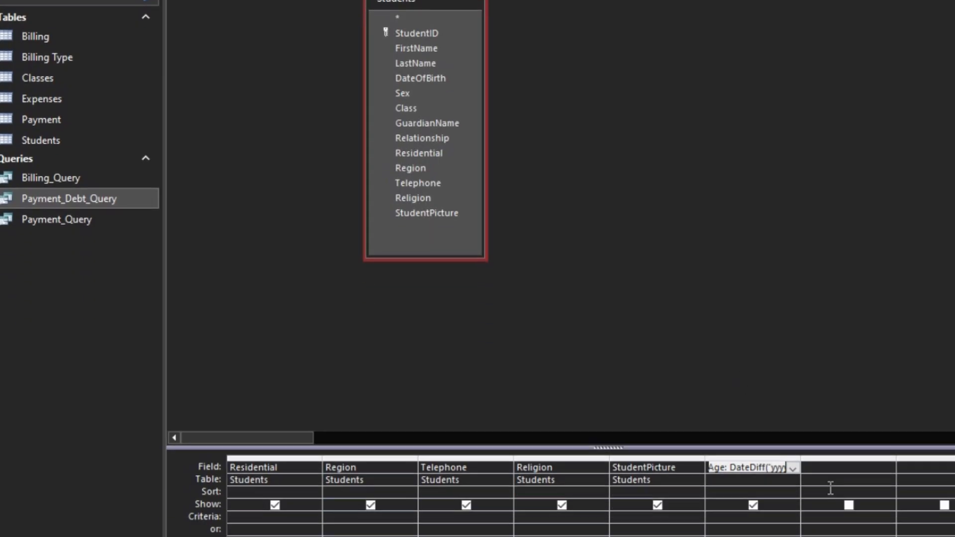
- Try to run the query and cancel the Date_Of_Birth parameter prompt
left_click(788, 433)
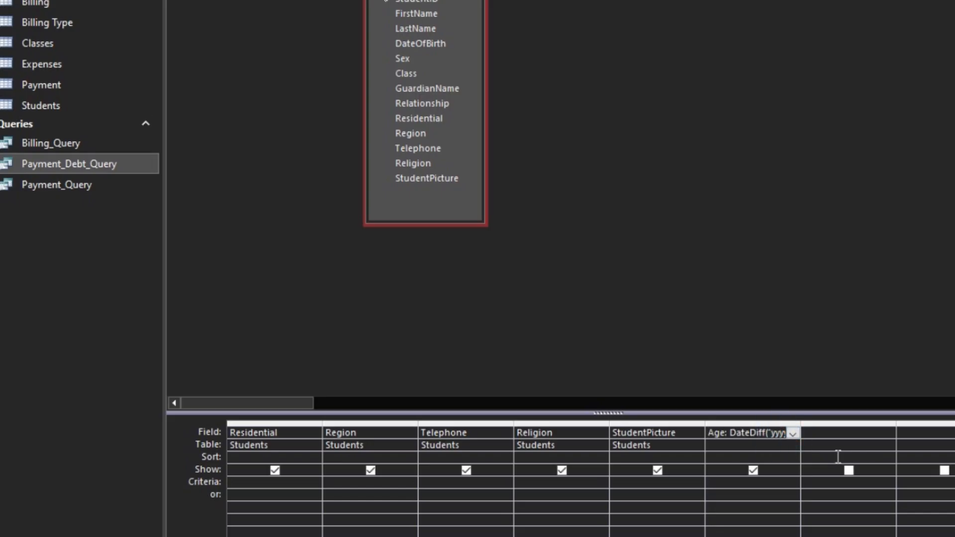
left_click(835, 455)
left_click(50, 1)
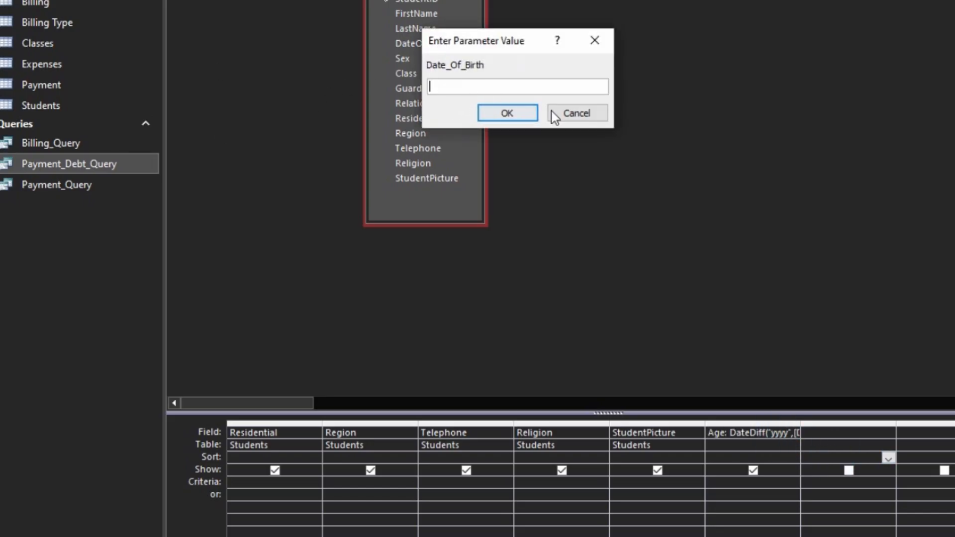
left_click(567, 115)
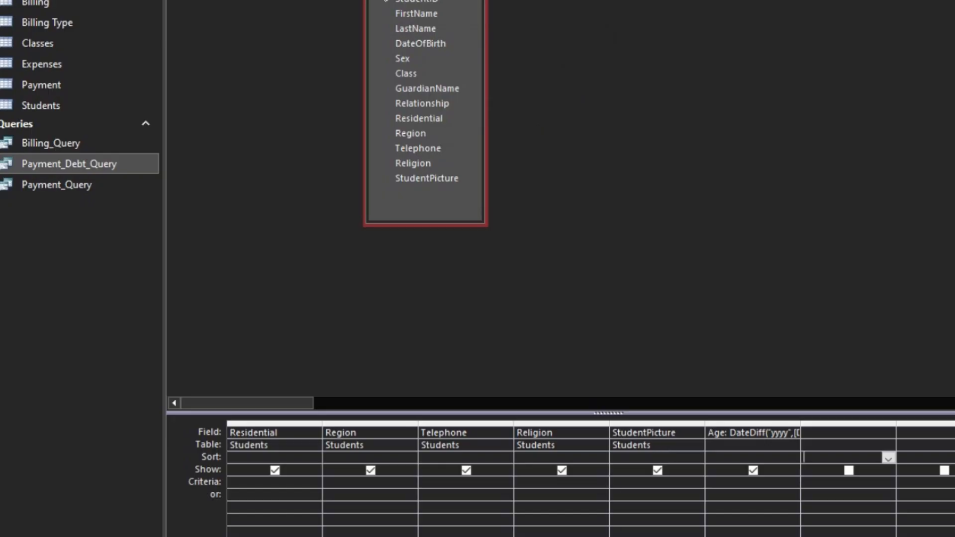
- Correct the field reference in the Age expression to [DateOfBirth] in the Zoom box and apply it
scroll(590, 477, "left", 1)
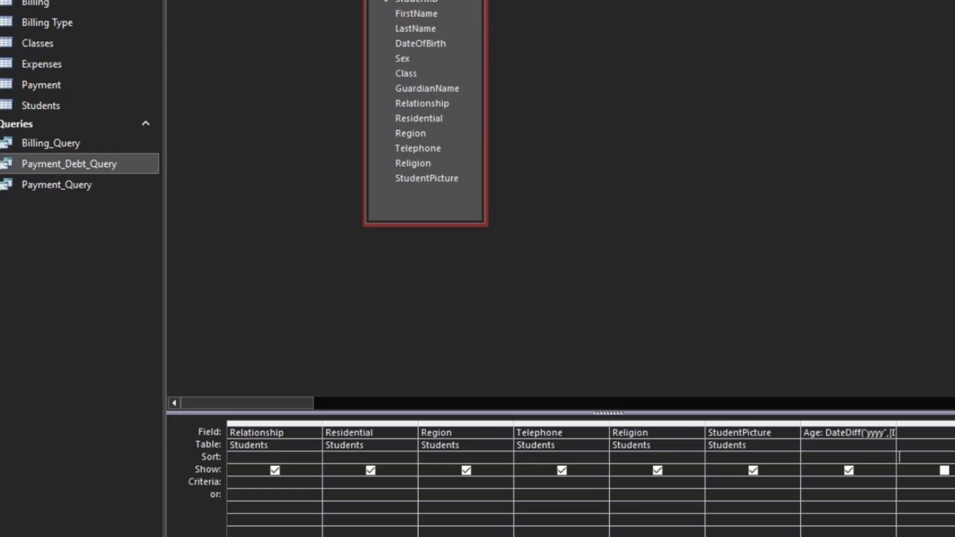
scroll(590, 477, "left", 3)
scroll(590, 478, "right", 5)
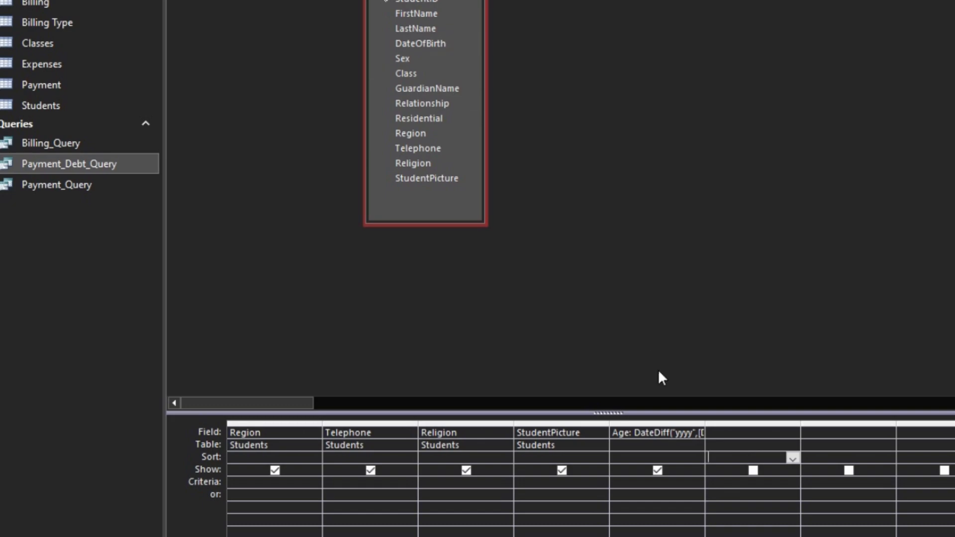
left_click(675, 430)
right_click(674, 430)
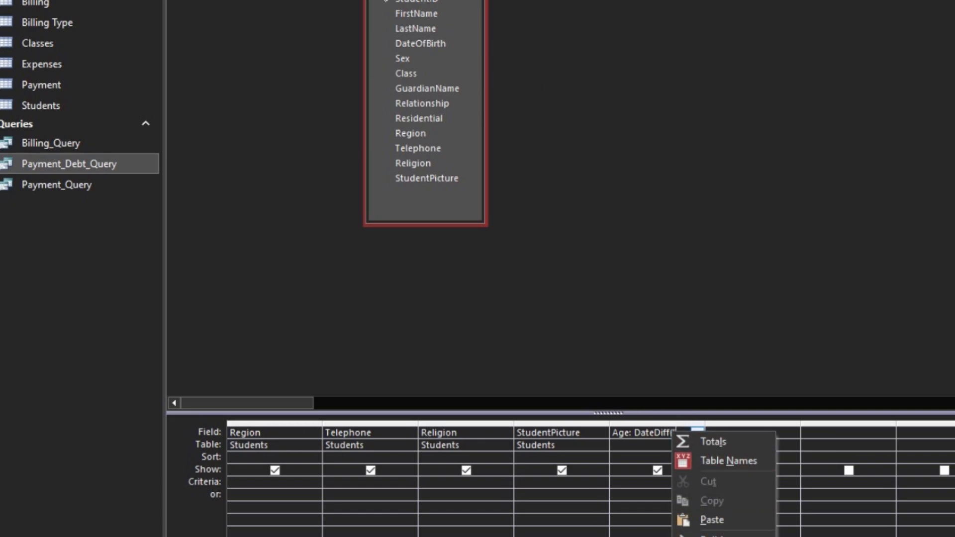
left_click(689, 536)
left_click(525, 75)
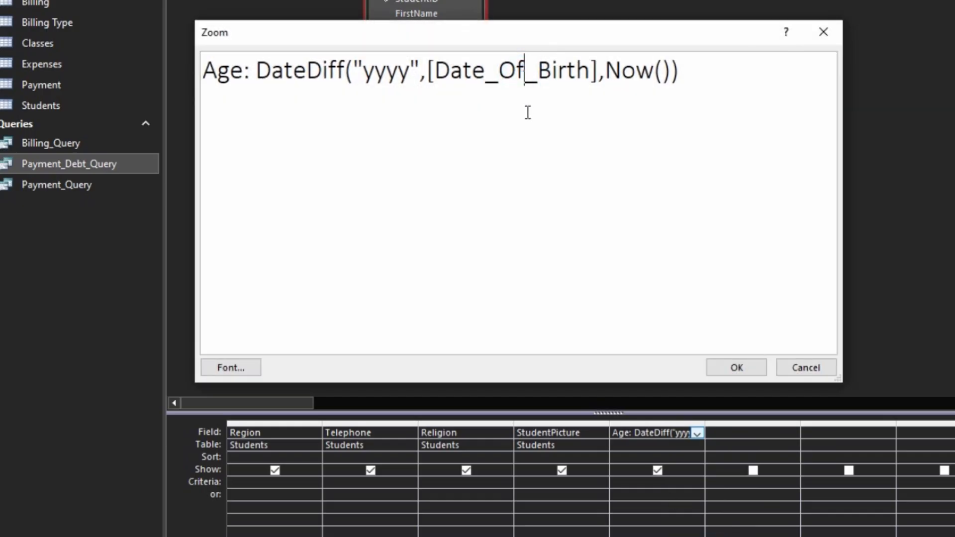
key("Delete")
left_click(495, 81)
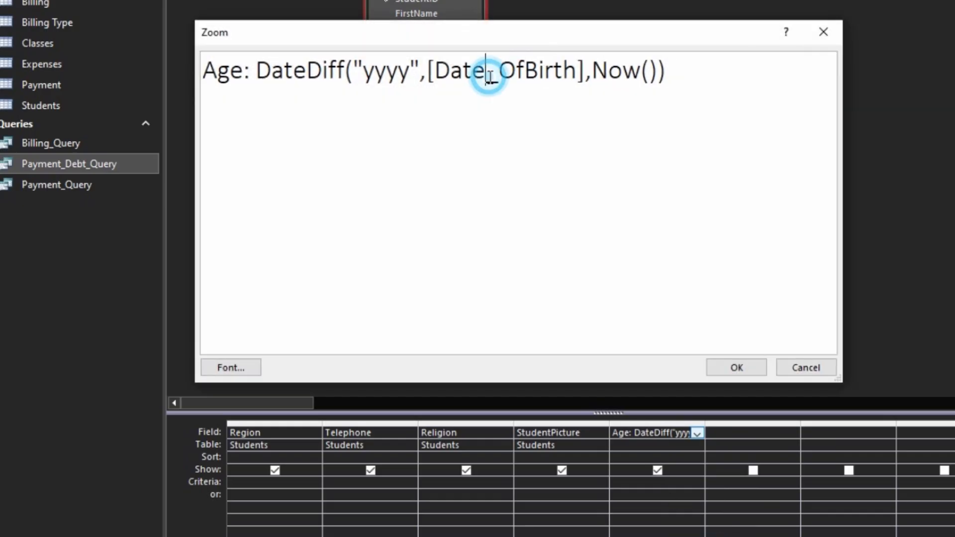
key("BackSpace")
left_click(736, 368)
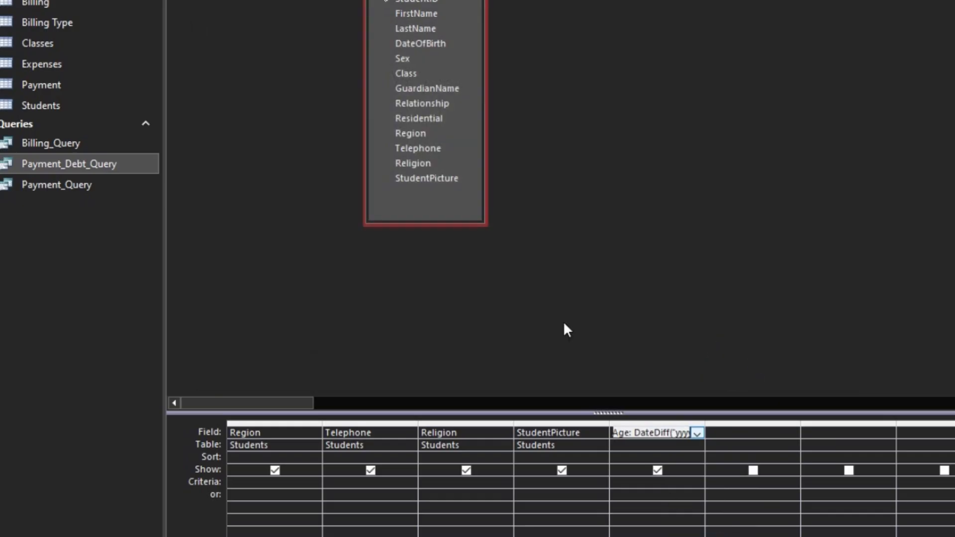
- Run the query and check the Age column in the results
left_click(47, 65)
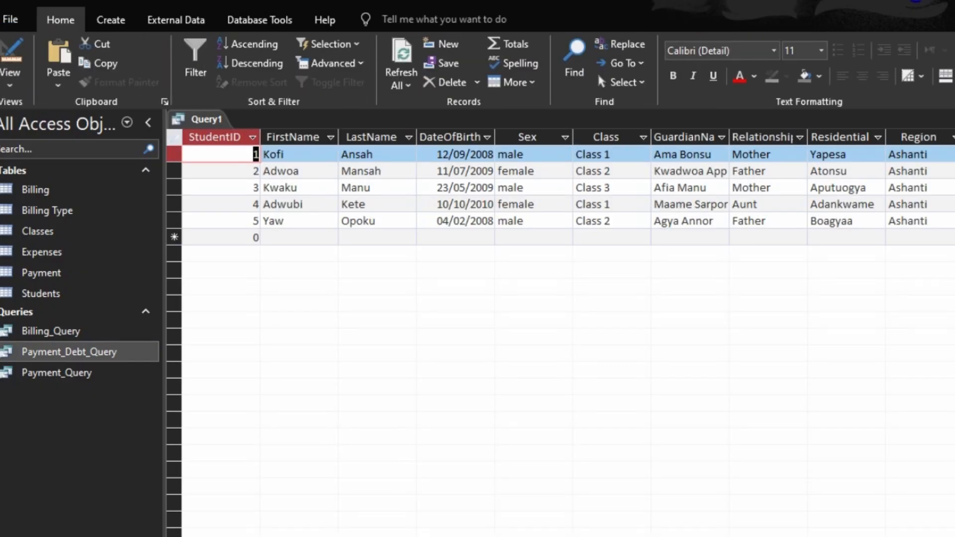
scroll(561, 333, "right", 13)
scroll(561, 334, "left", 3)
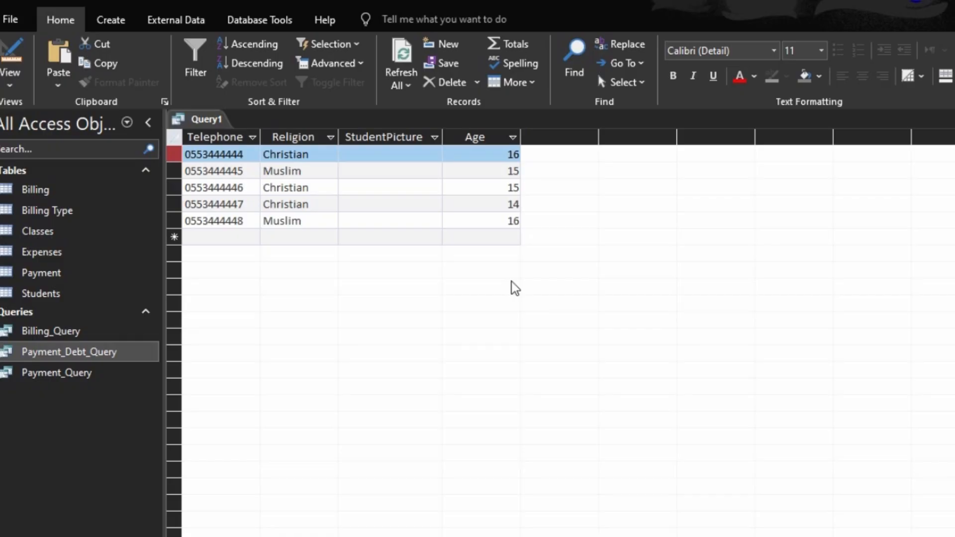
- Append & " years old" to the Age expression in the Zoom box and run the query again
left_click(23, 62)
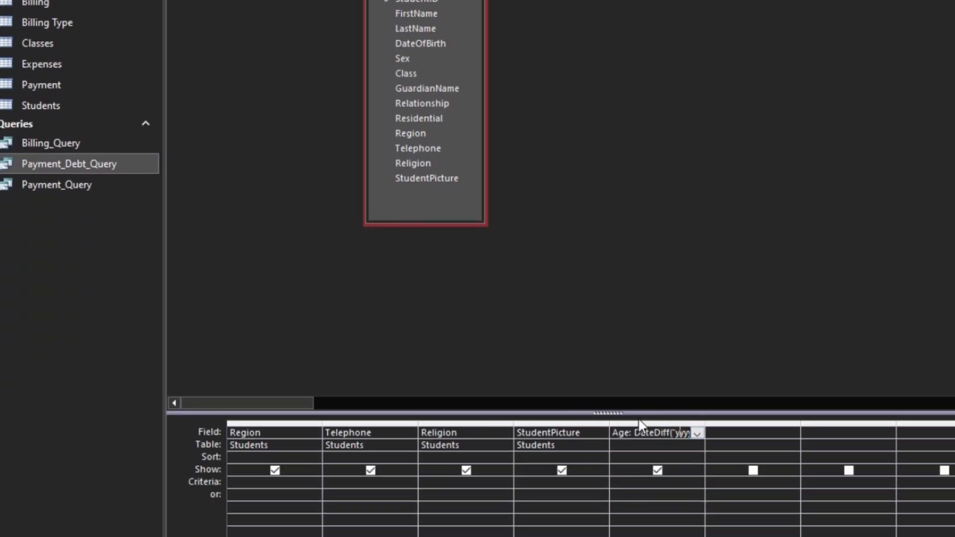
right_click(644, 432)
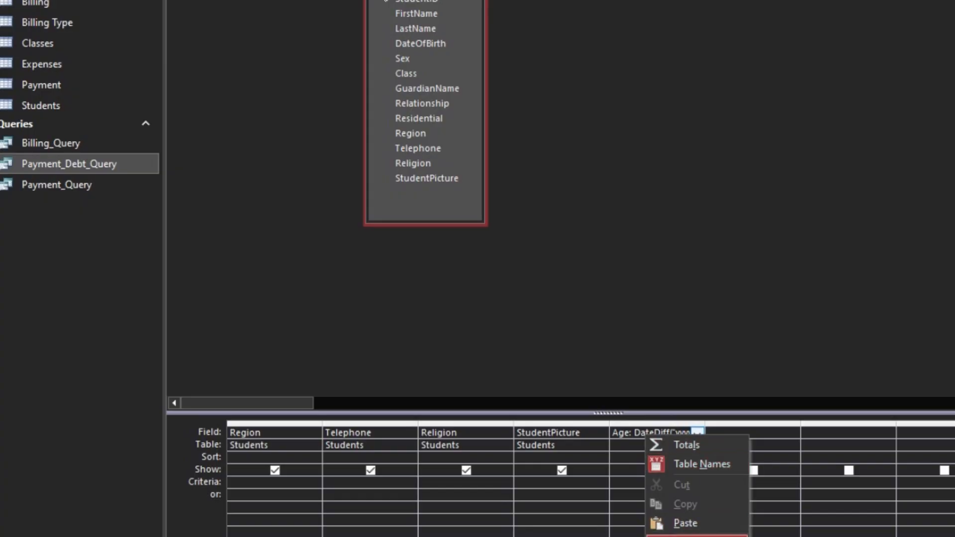
left_click(691, 536)
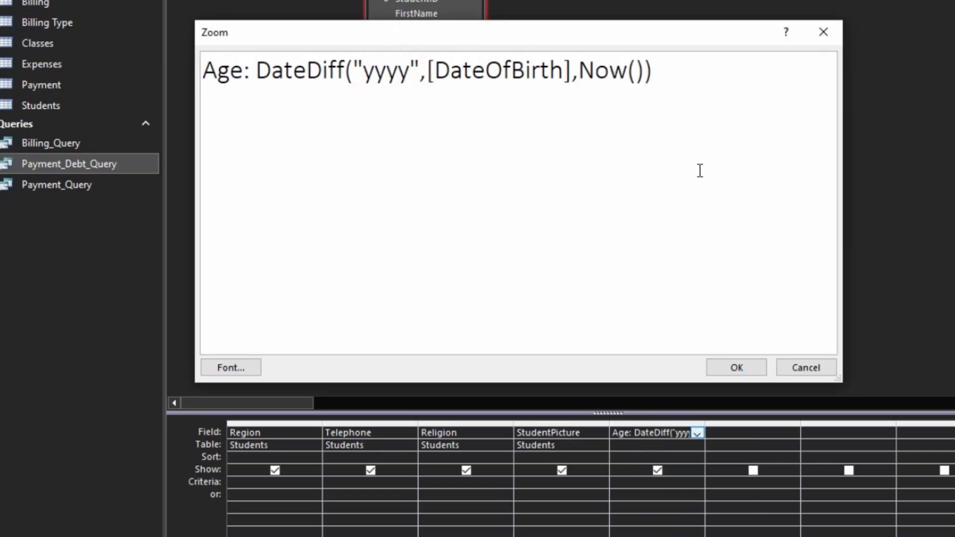
left_click(723, 79)
type("& \" ye")
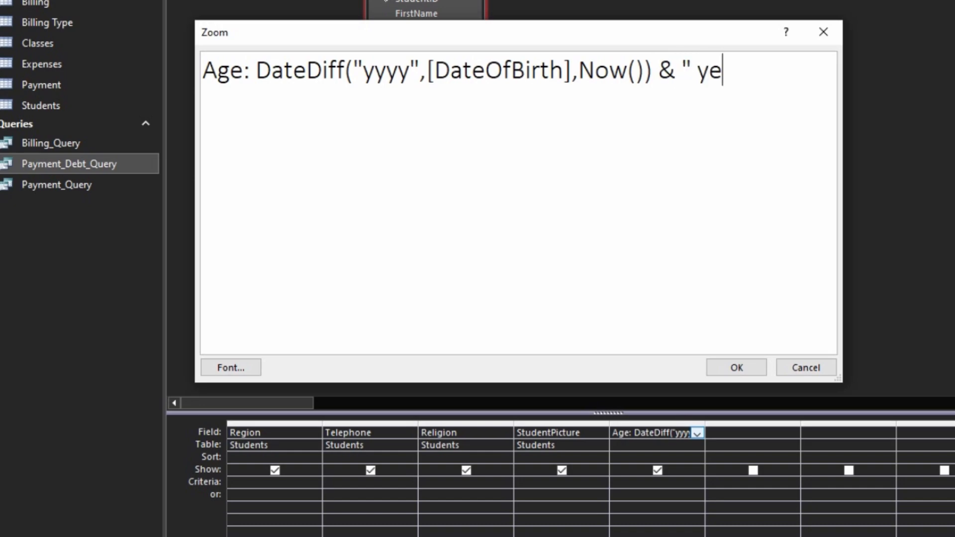
type("ars old\"")
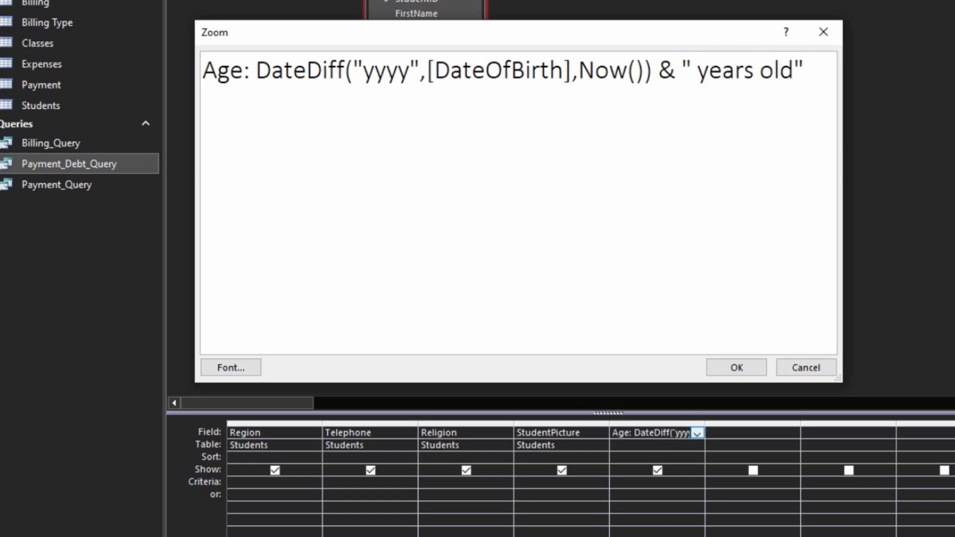
left_click(758, 379)
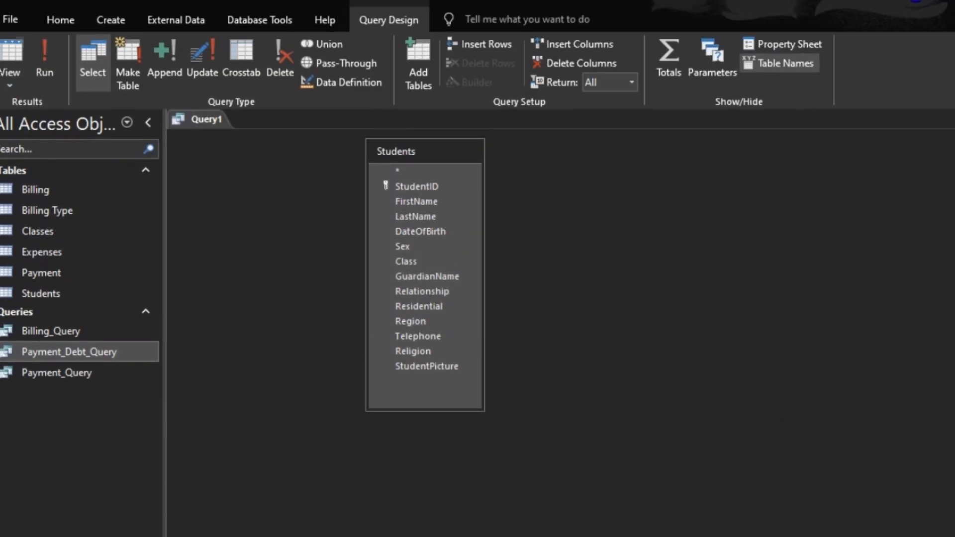
left_click(11, 54)
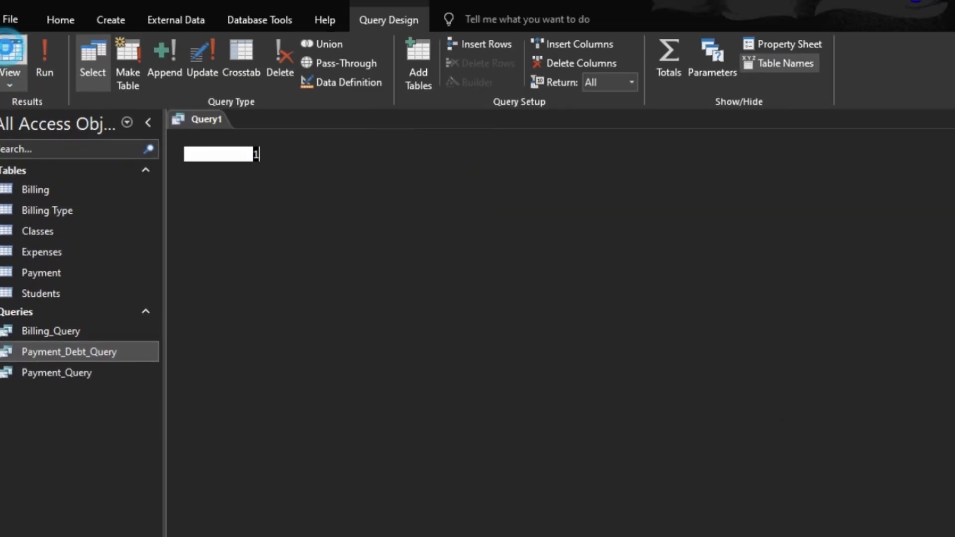
scroll(773, 209, "right", 6)
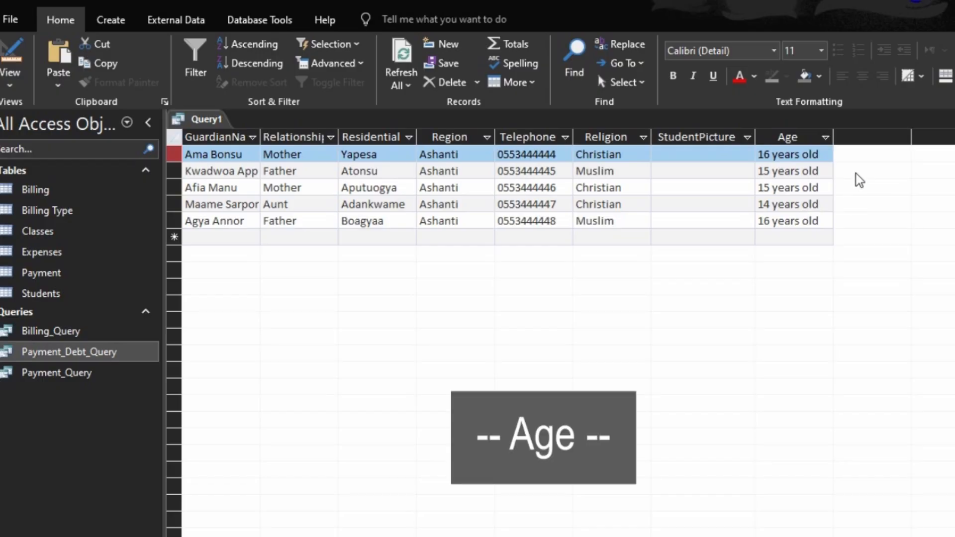
- Close the query and save it as Student_Extended_Query
key("ctrl+w")
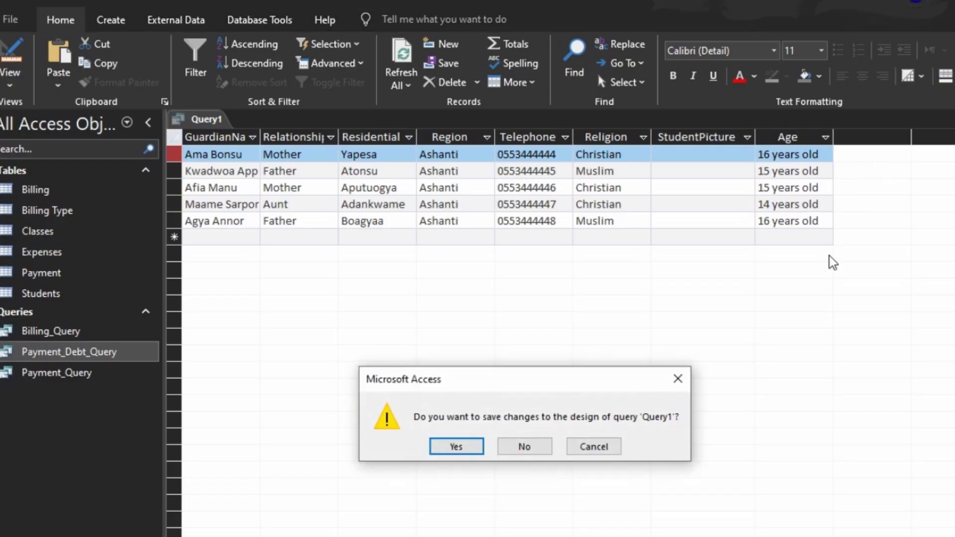
left_click(452, 445)
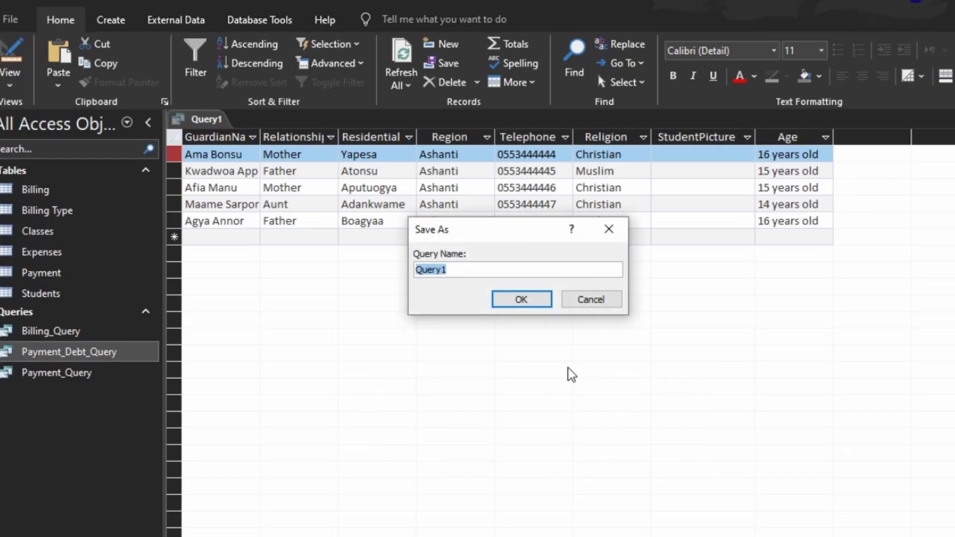
type("Stud")
key("BackSpace")
key("BackSpace")
type("udents")
key("BackSpace")
key("BackSpace")
type("tEx")
key("BackSpace")
key("BackSpace")
key("BackSpace")
type("tudent_e")
key("BackSpace")
type("Ext")
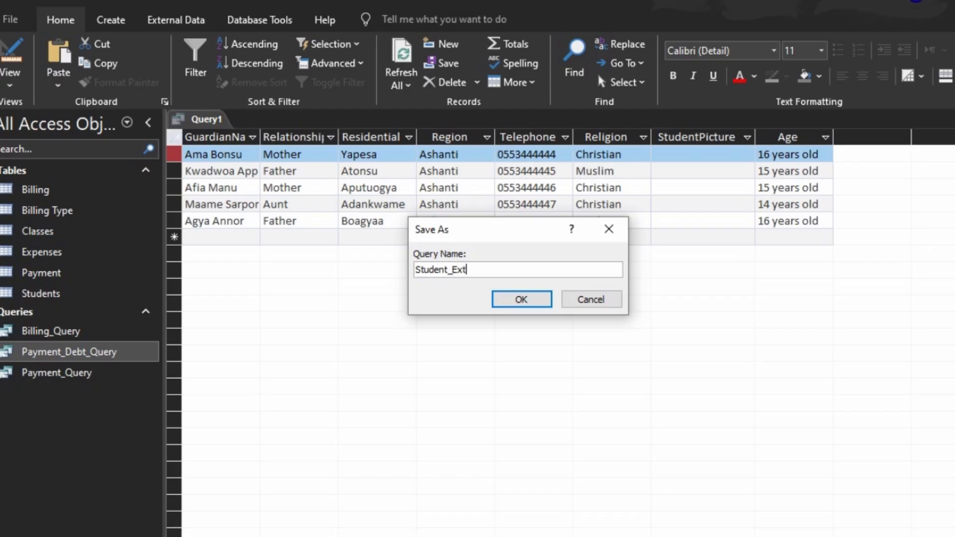
type("ended_Query")
left_click(523, 299)
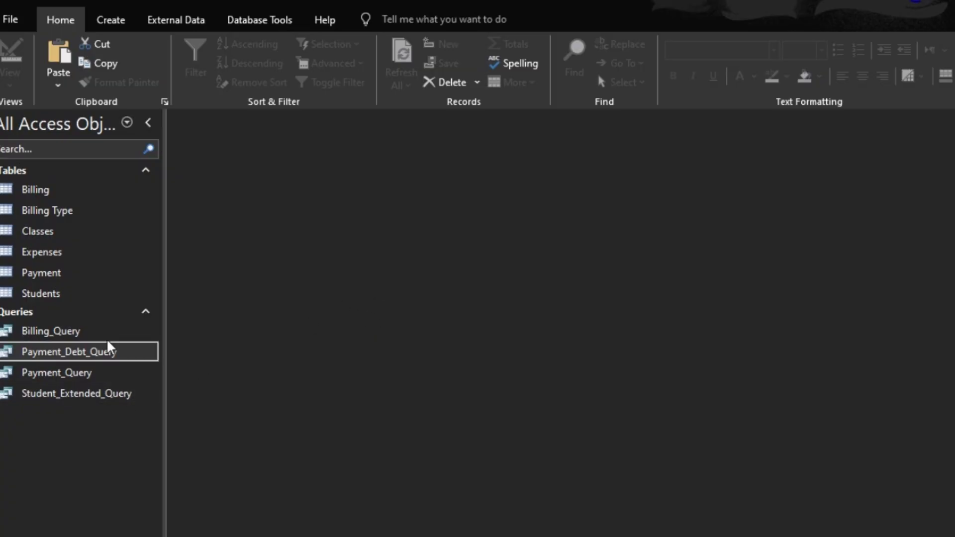
- Start a new query design on the Expenses table and add ExpensesTerm, ExpensesYear and AmountSpent to the grid
left_click(114, 15)
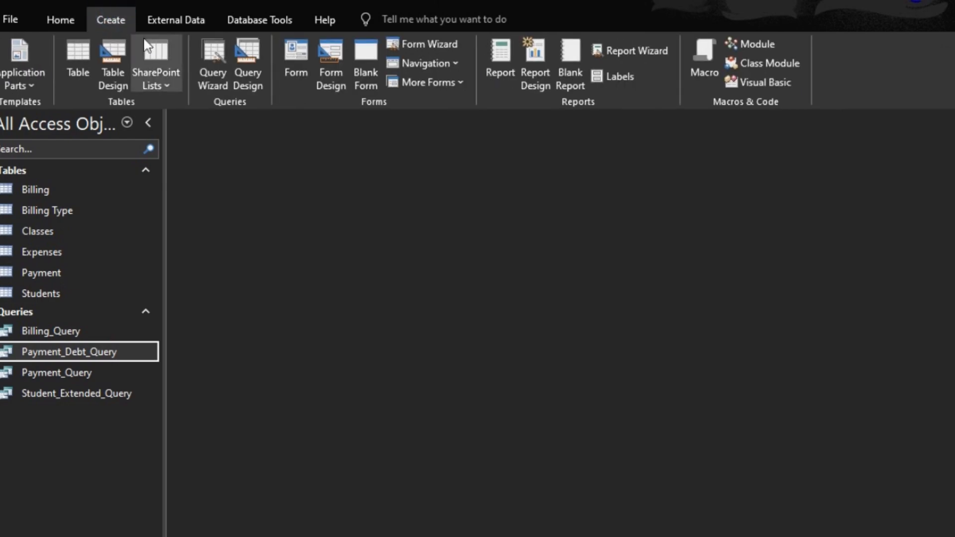
left_click(251, 47)
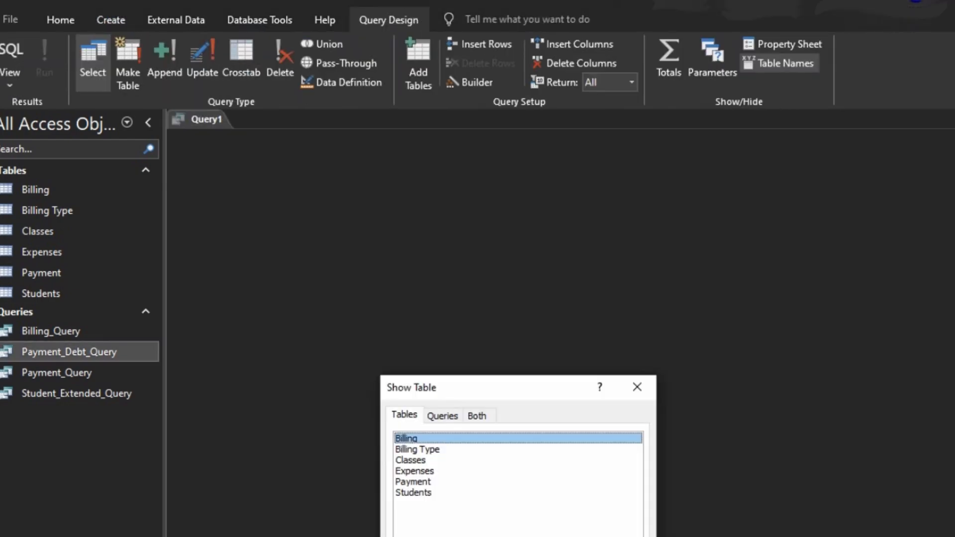
double_click(433, 471)
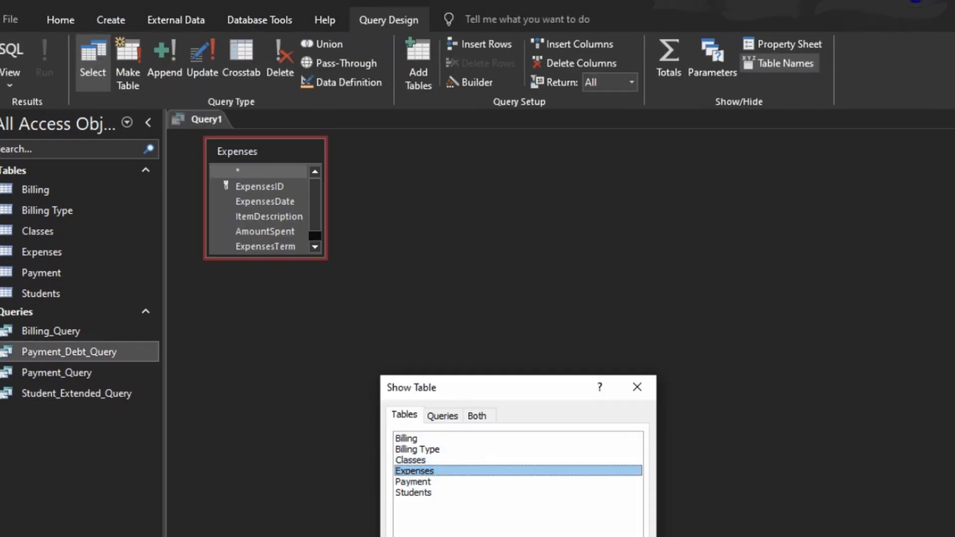
left_click(617, 536)
left_click_drag(299, 257, 331, 422)
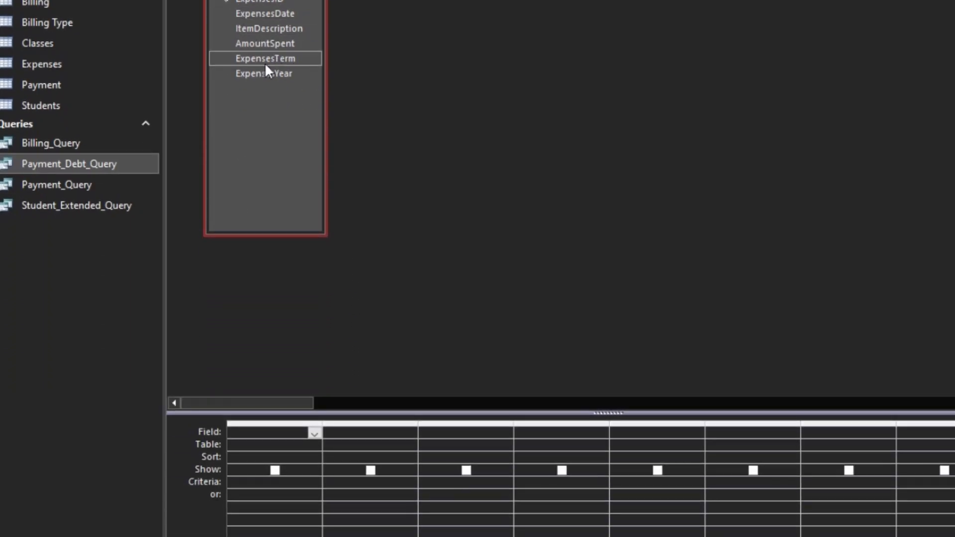
double_click(264, 59)
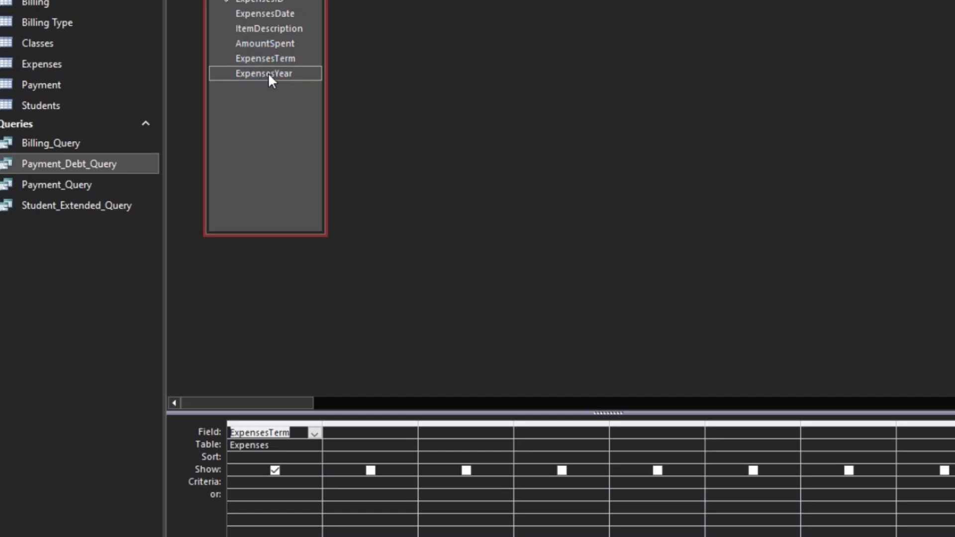
double_click(267, 72)
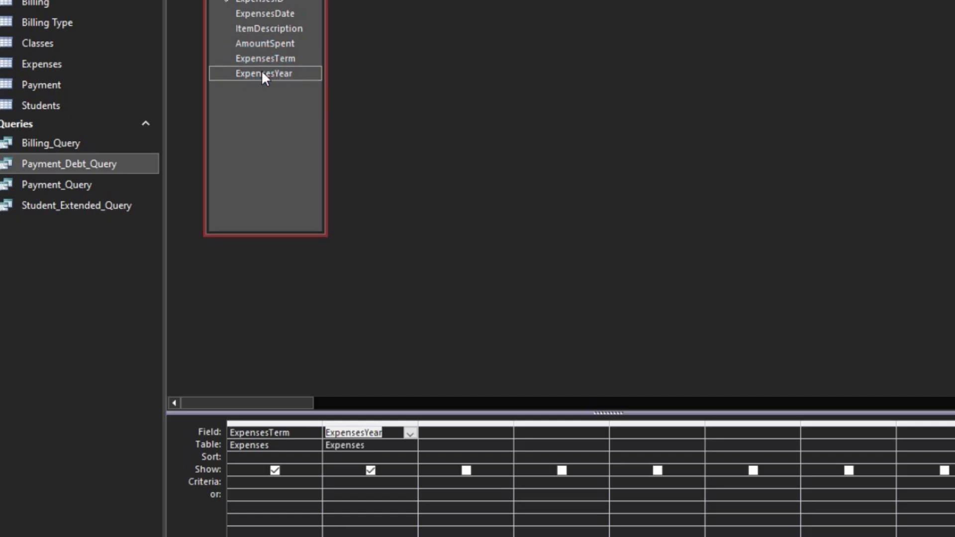
double_click(263, 48)
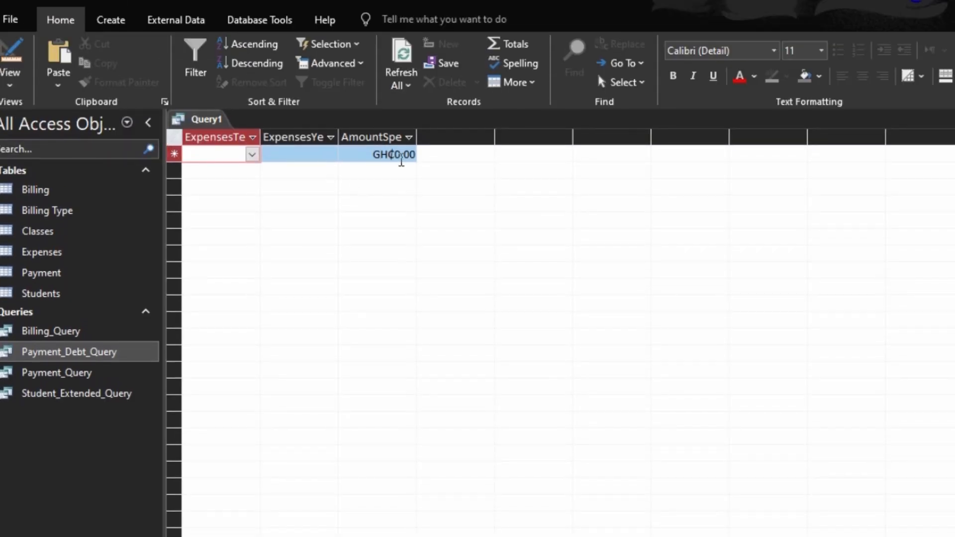
- Open the Expenses table in design view and set the ExpensesDate field's default value to date()
left_click(9, 54)
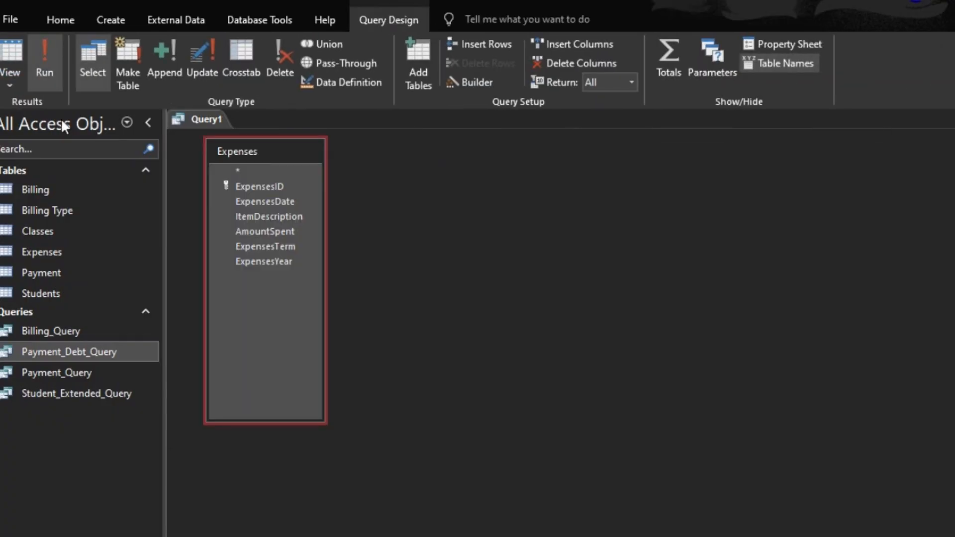
double_click(19, 249)
left_click(301, 155)
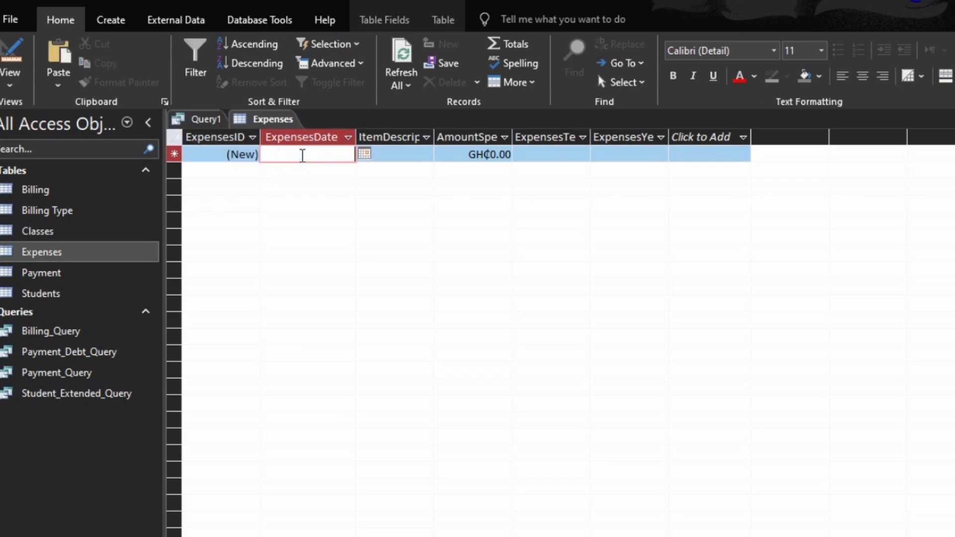
left_click(10, 56)
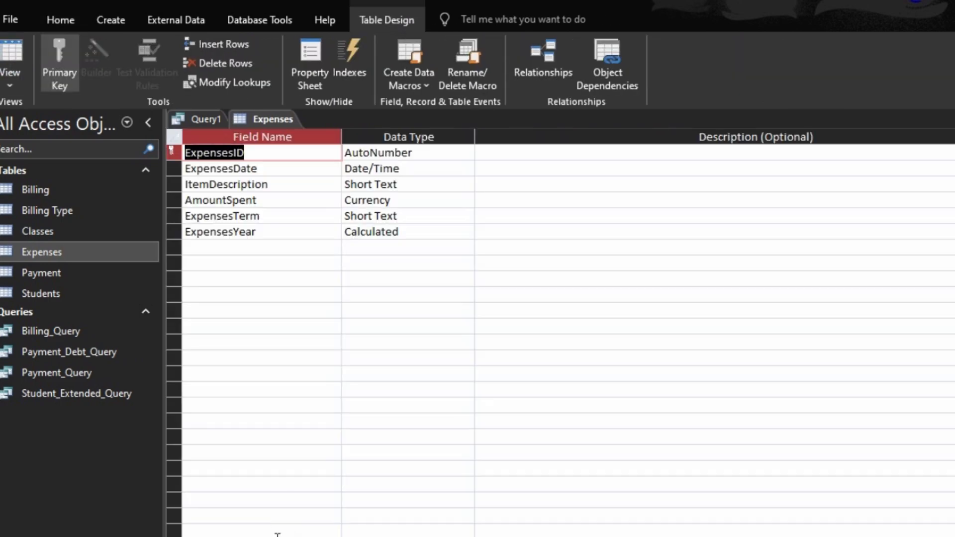
left_click(297, 170)
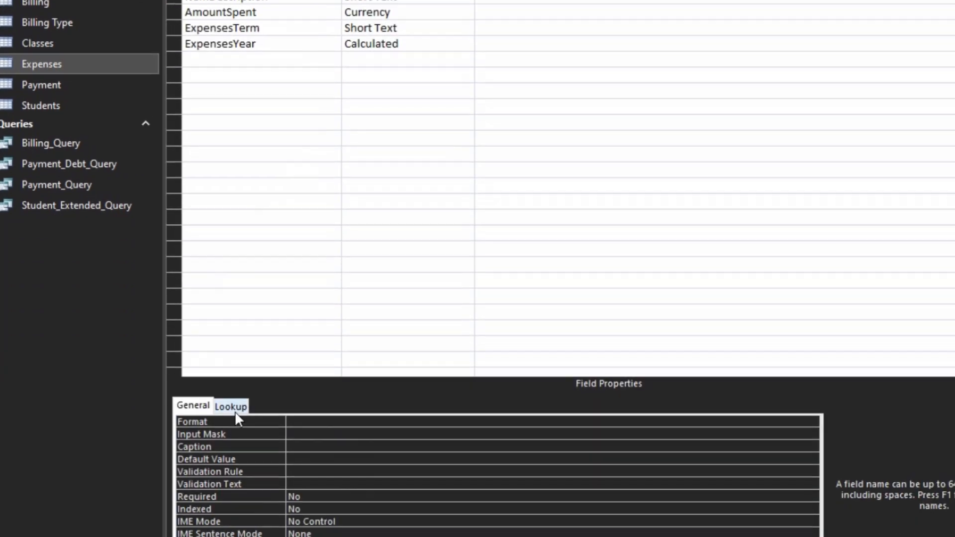
left_click(217, 460)
type("dae")
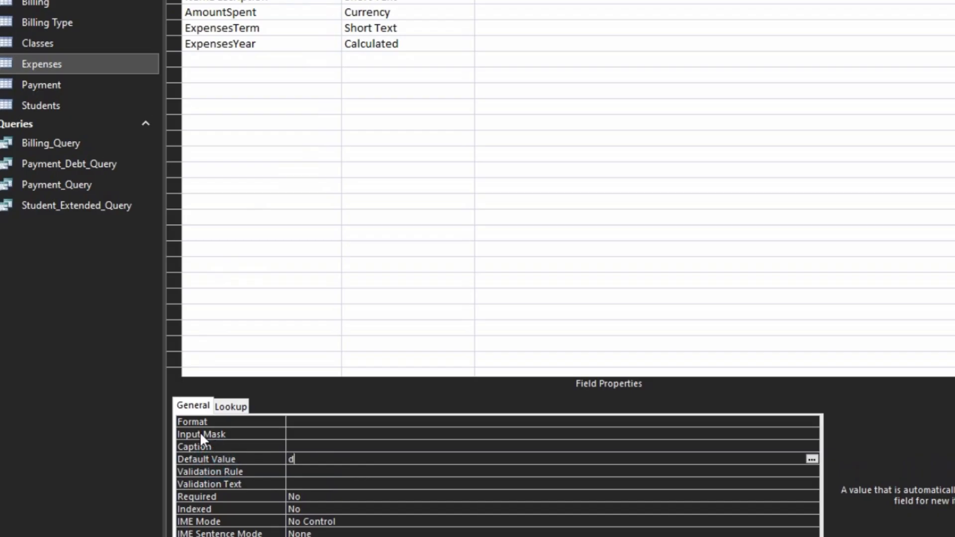
type("te")
key("BackSpace")
key("BackSpace")
key("BackSpace")
type("te()")
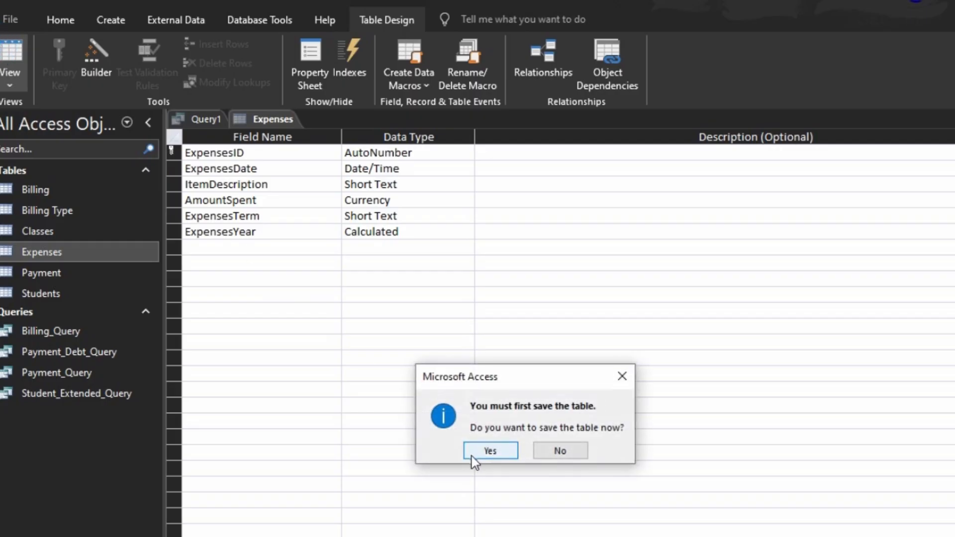
- Save the table, switch to its datasheet and auto-fit all column widths
left_click(471, 411)
left_click(383, 154)
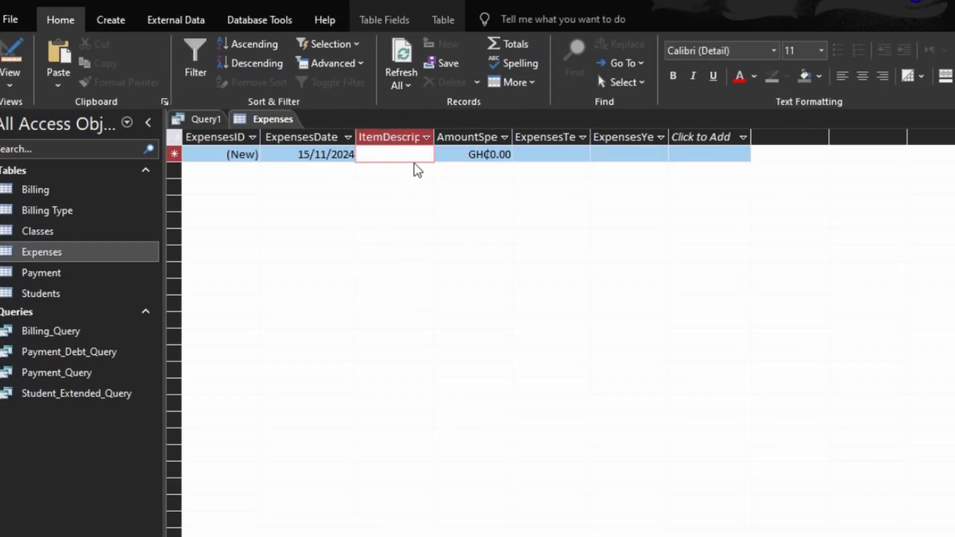
left_click(172, 137)
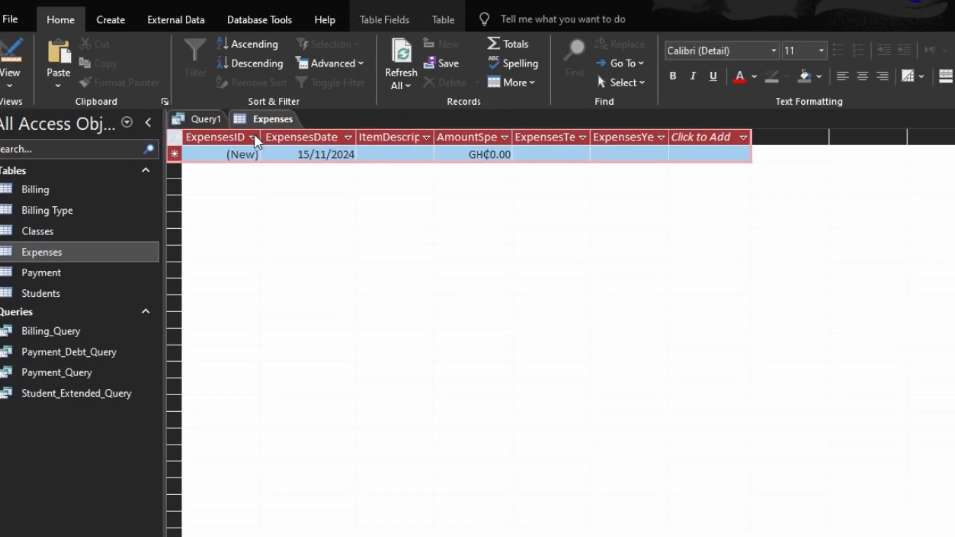
double_click(259, 138)
left_click(384, 153)
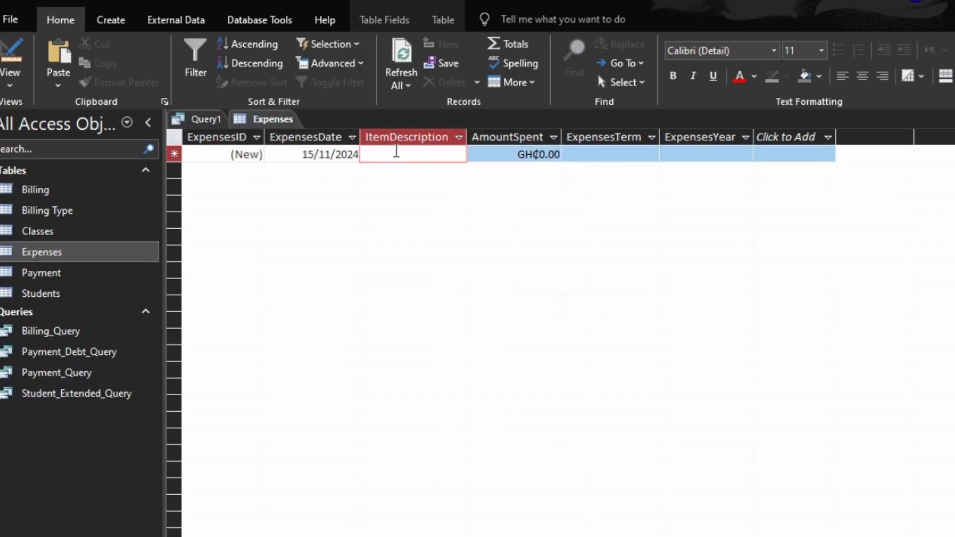
- Enter "Football for the school" as the item description of a new expense record
type("Ball")
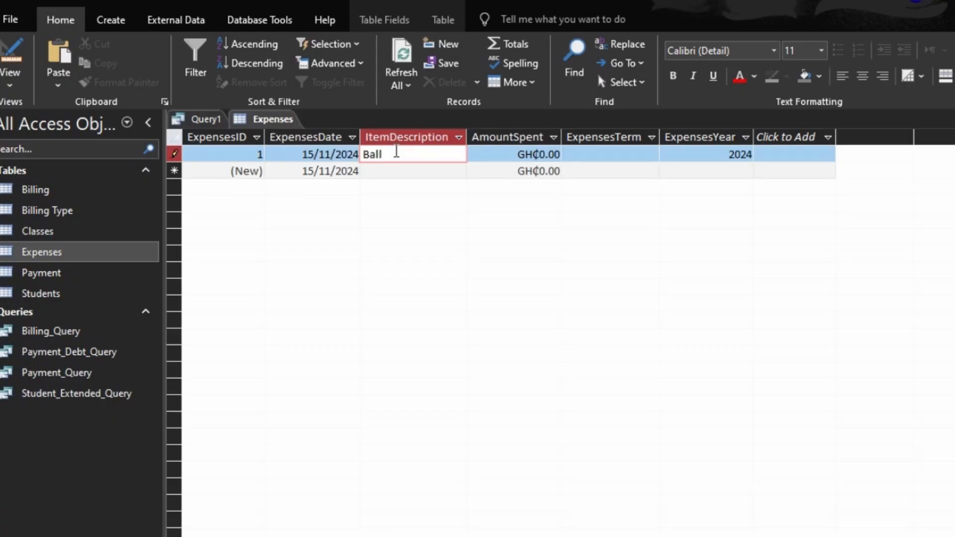
key("BackSpace")
key("BackSpace")
key("BackSpace")
type("Football for ")
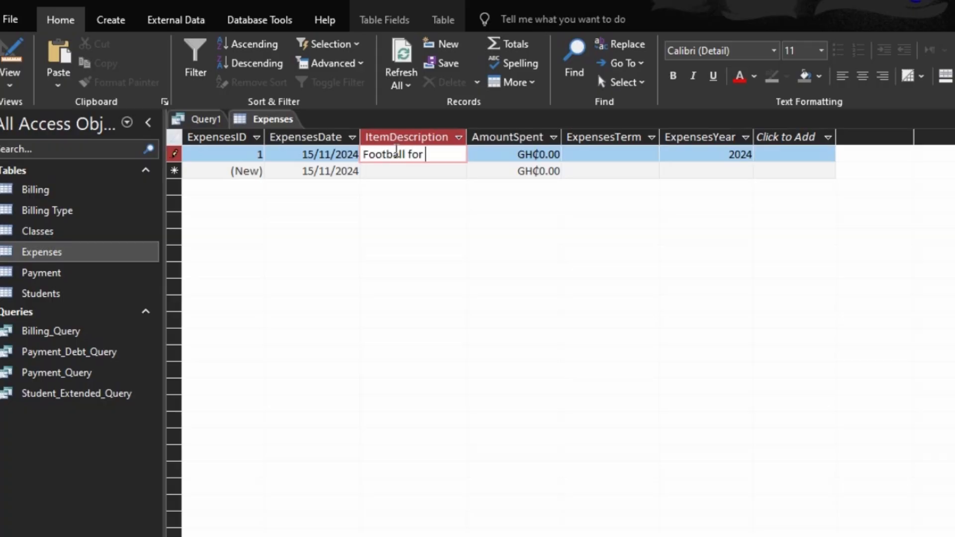
type("the choo")
key("BackSpace")
key("BackSpace")
key("BackSpace")
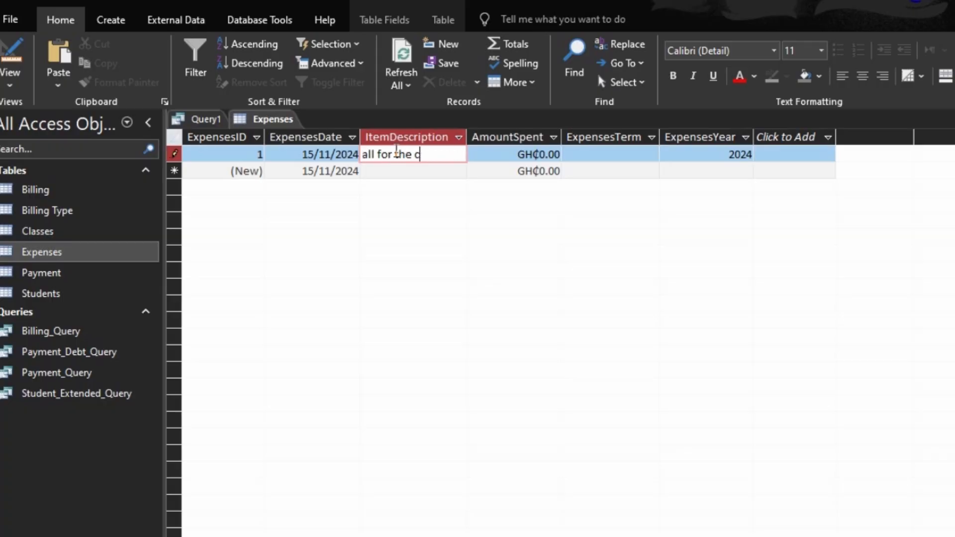
type("hoo")
key("BackSpace")
key("BackSpace")
key("BackSpace")
key("BackSpace")
type("school")
key("Tab")
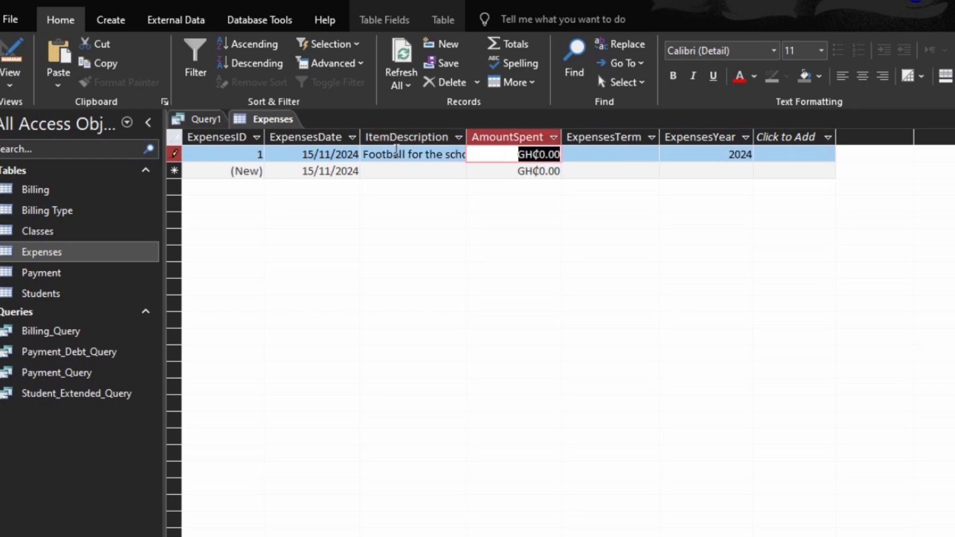
- Set the football record's amount spent to 300 and its term to Term 1
type("300")
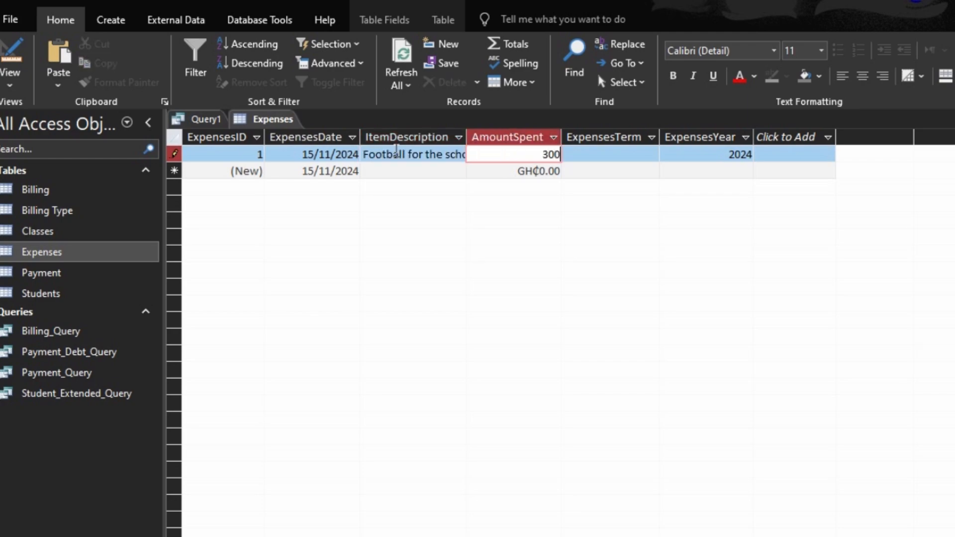
key("Tab")
type("Term 1")
key("Tab")
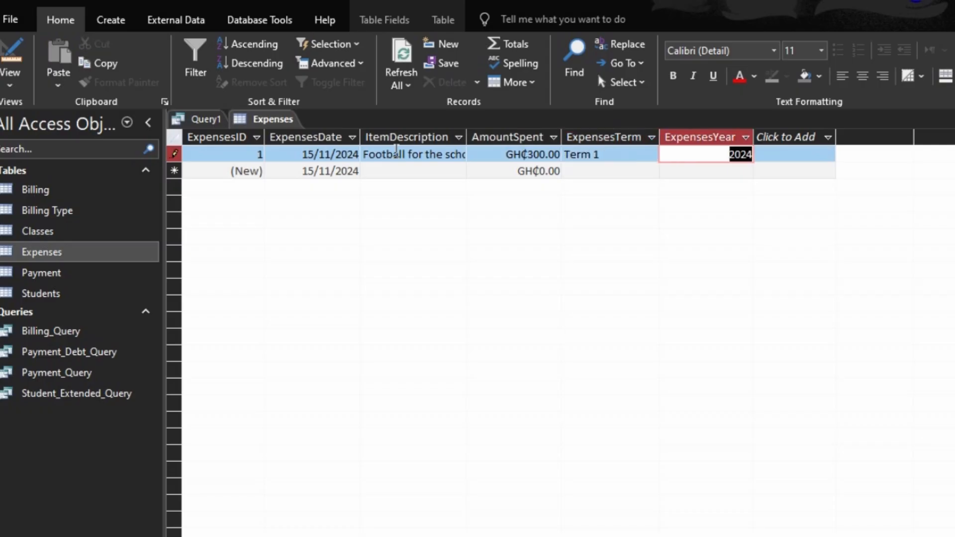
key("Tab")
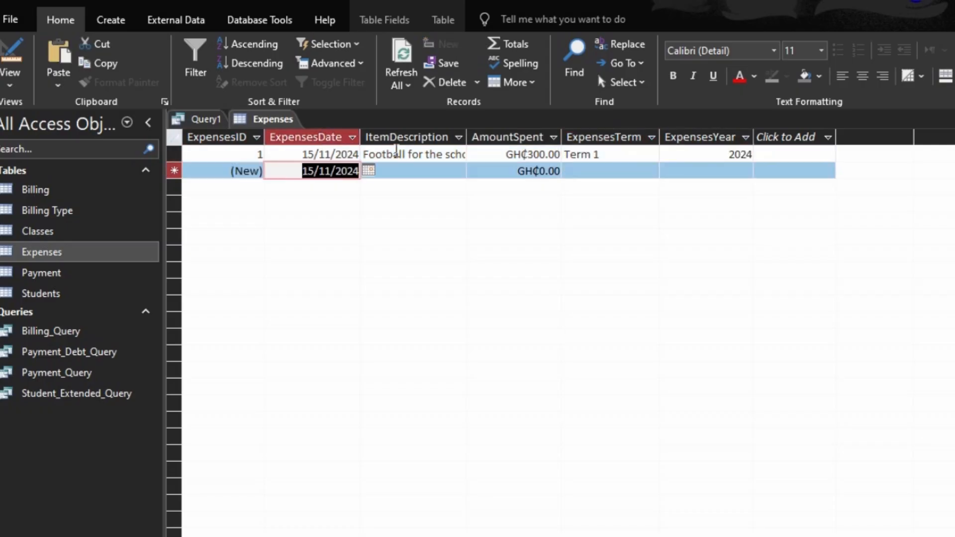
key("Tab")
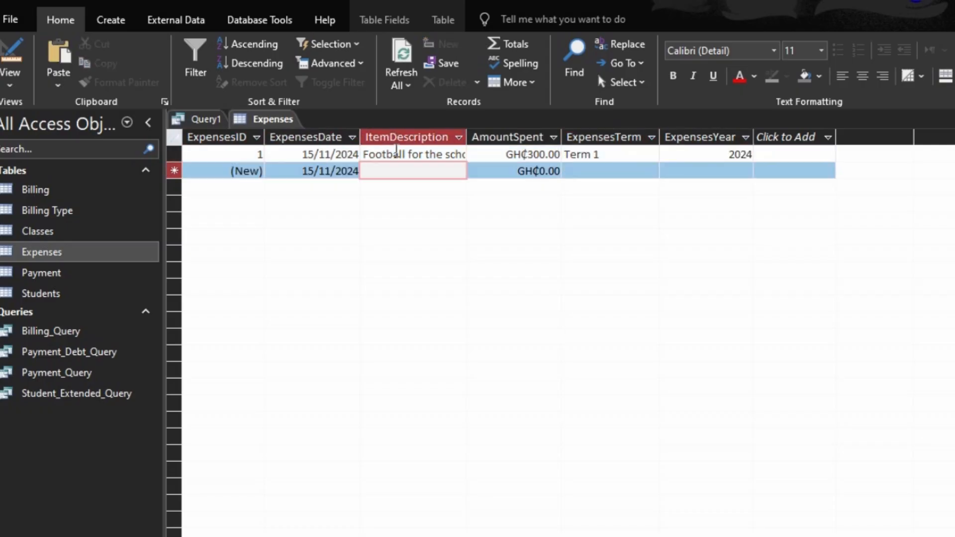
- Add a second expense record with the item description "Keyboard for the Lab"
type("Key")
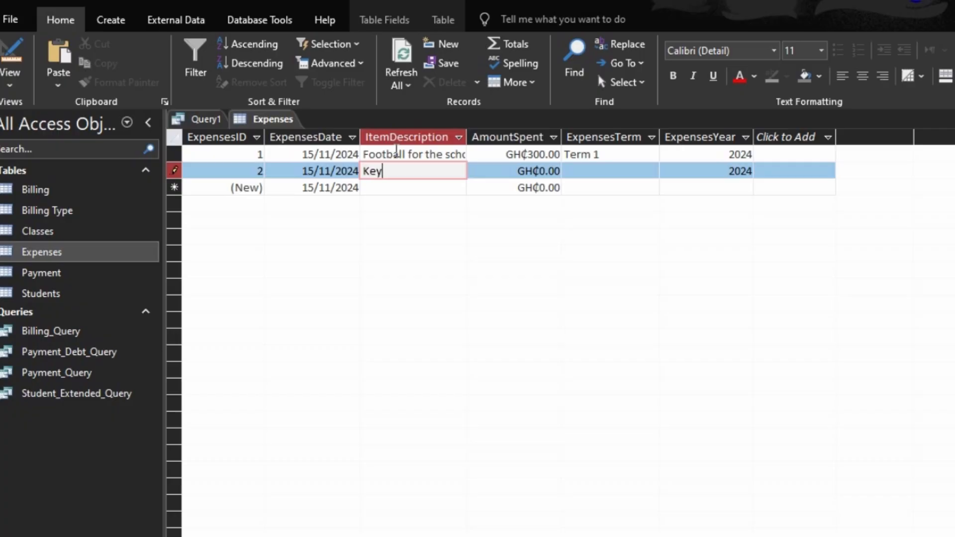
type("board for the la")
key("BackSpace")
key("BackSpace")
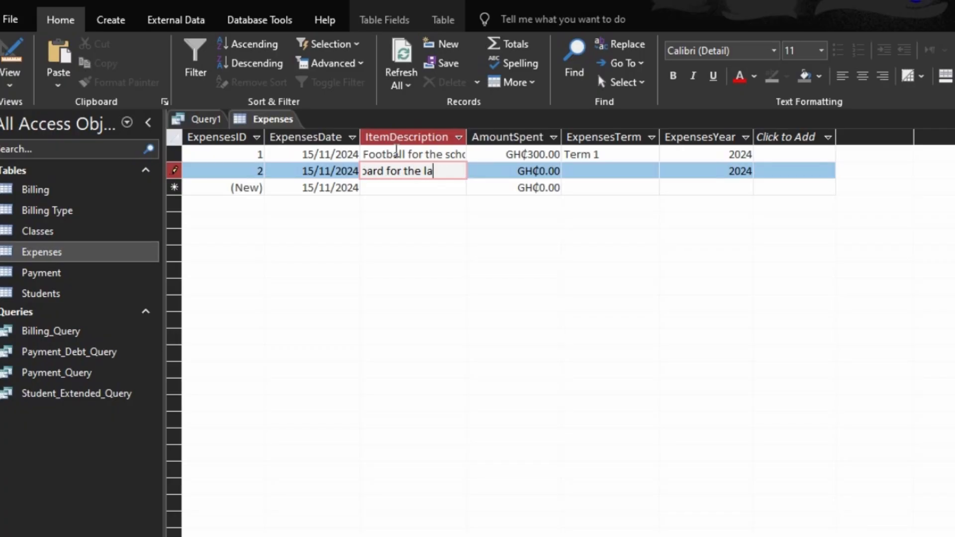
type("la")
key("BackSpace")
key("BackSpace")
type("Lab")
key("Tab")
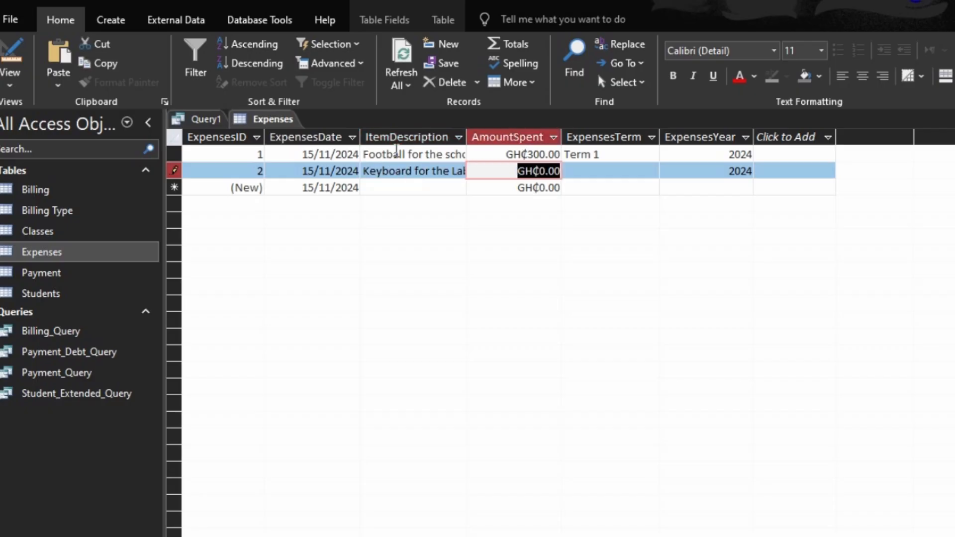
- Set the keyboard record's amount to 100 and term to Term 1, then close the table saving its layout
type("100")
key("Tab")
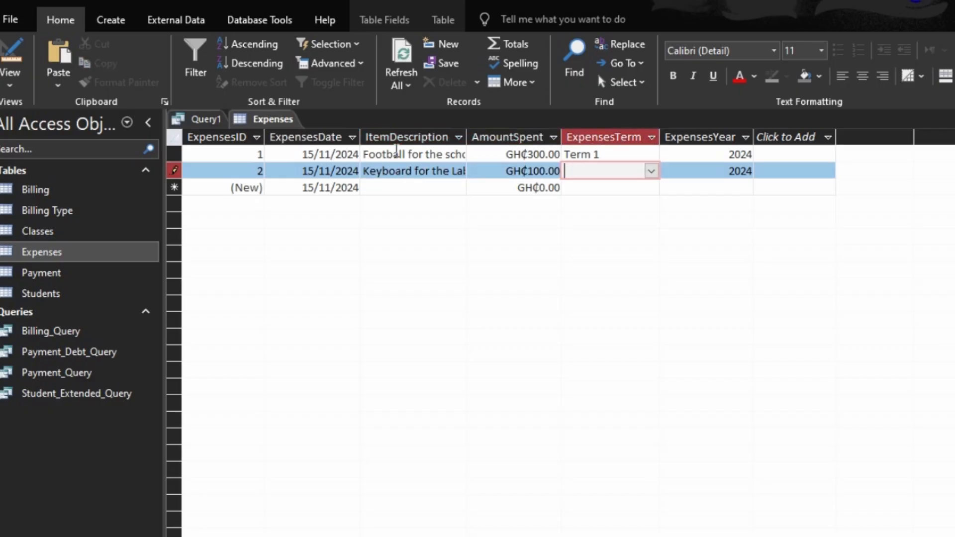
type("term 1")
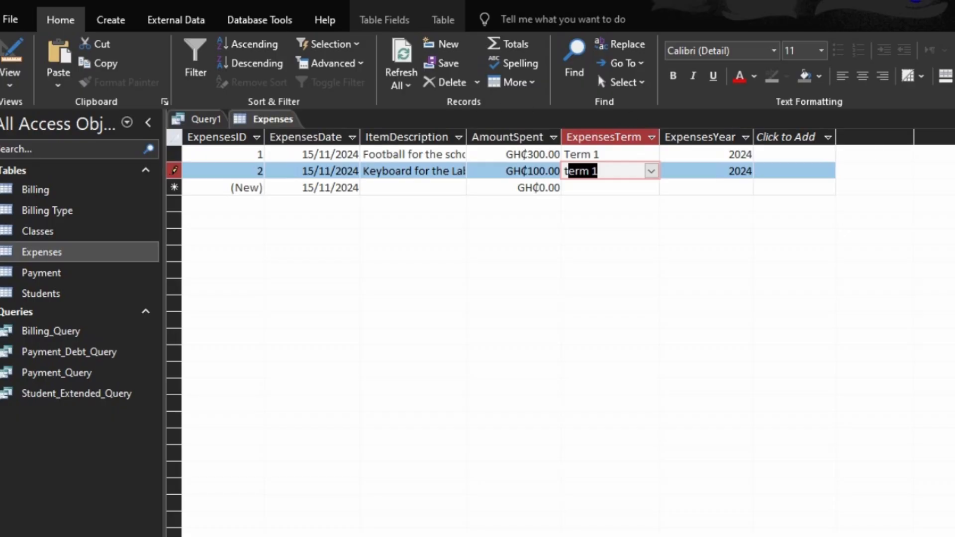
left_click(952, 119)
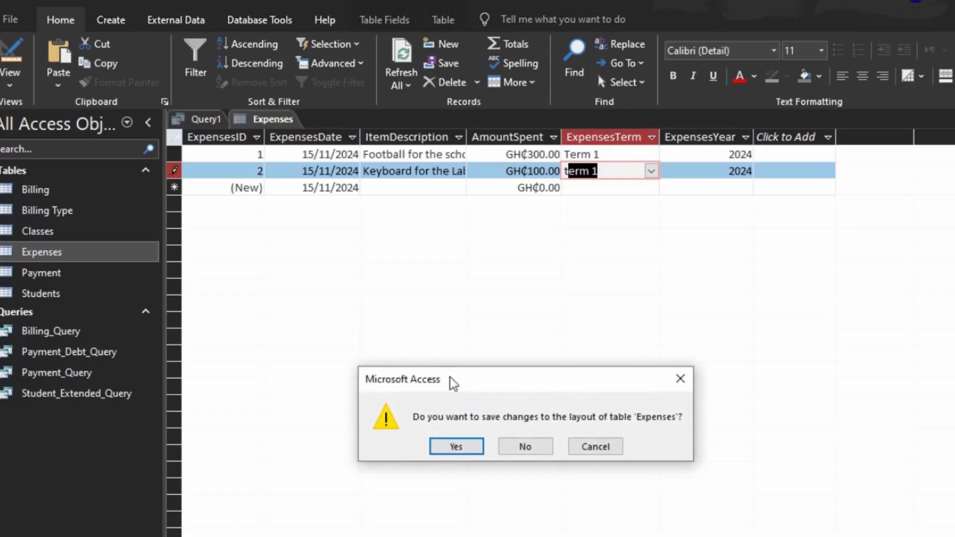
left_click(453, 447)
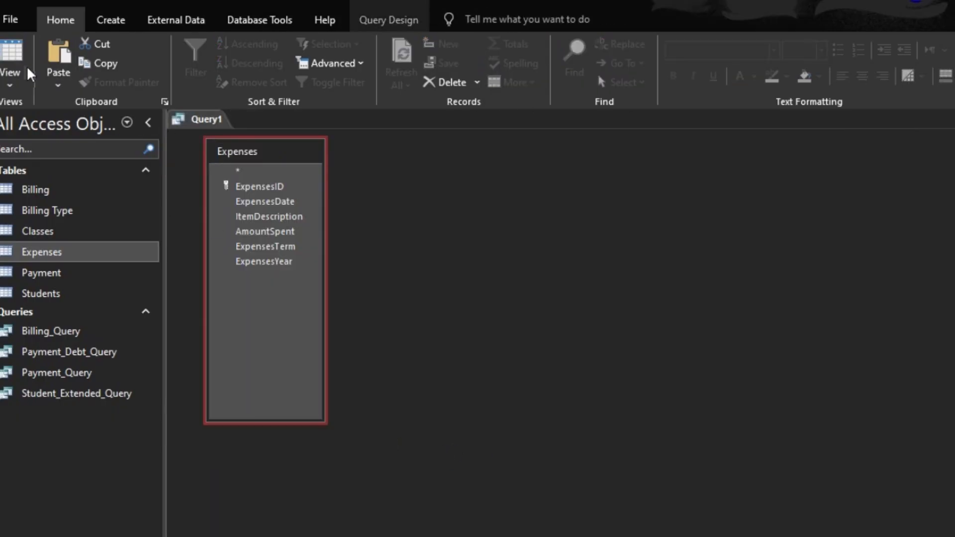
- Set the AmountSpent column's total to Sum in the Expenses query and run it
left_click(17, 55)
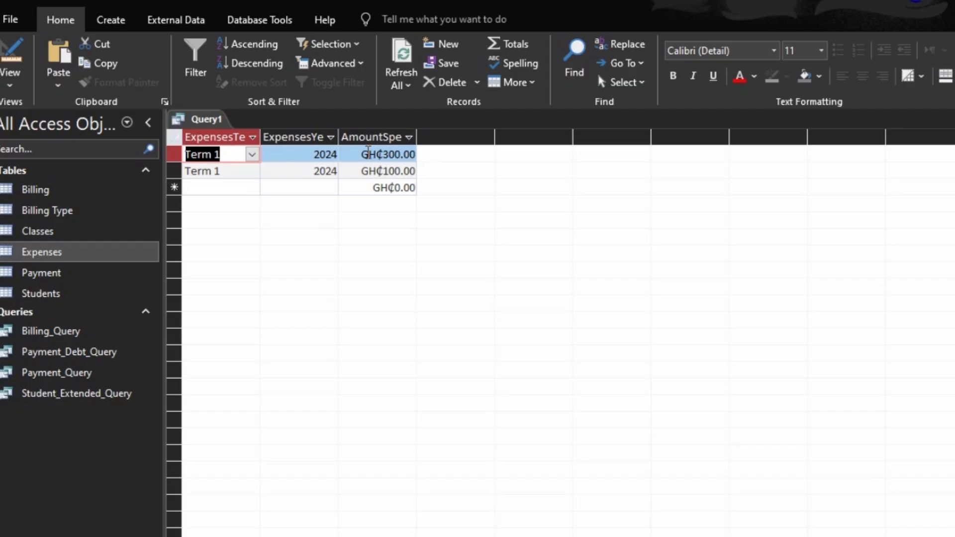
left_click(14, 53)
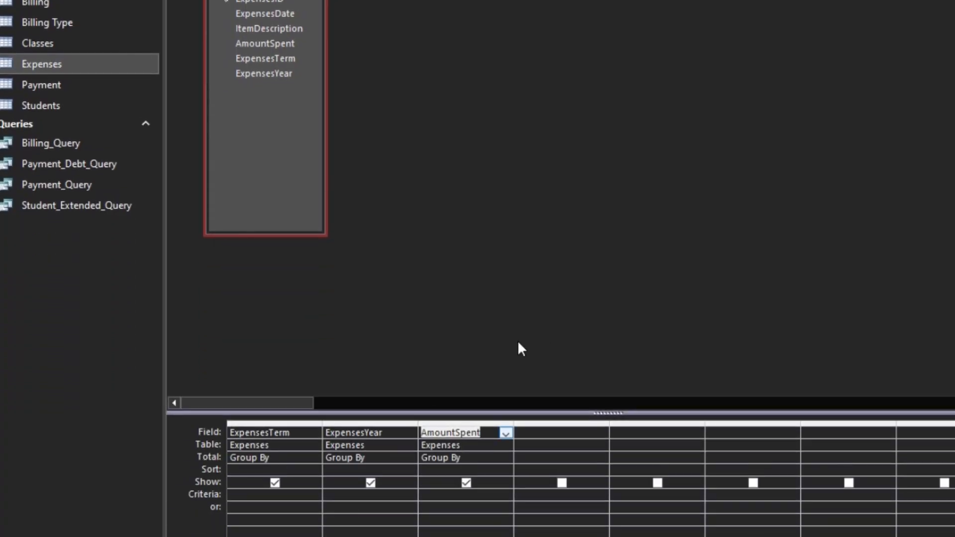
left_click(482, 457)
left_click(502, 458)
left_click(466, 481)
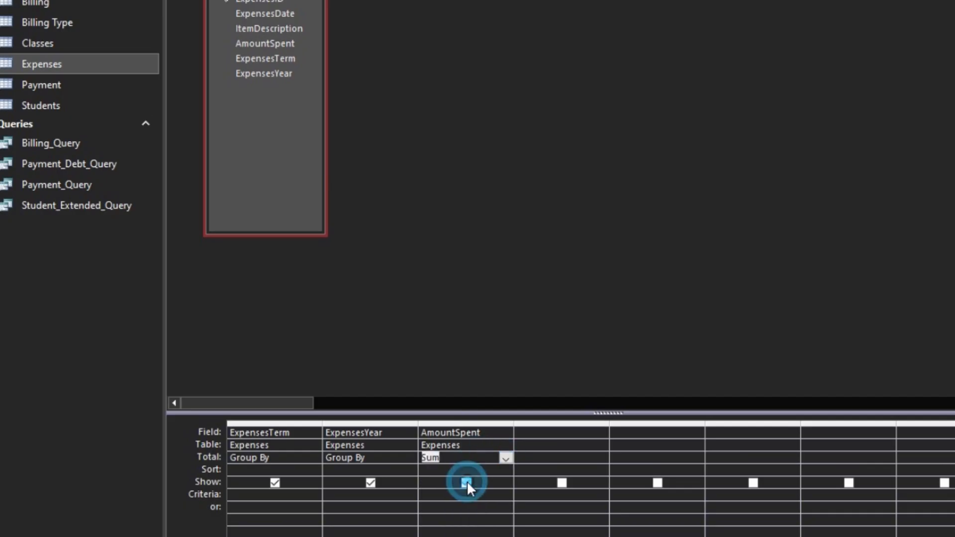
left_click(36, 51)
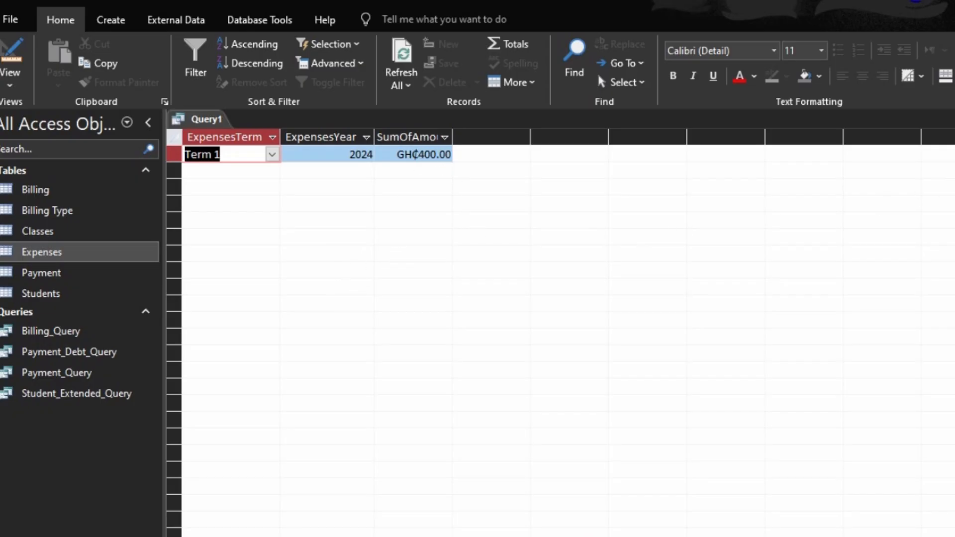
- Close the query and save it as Termly_ExpensesQuery
key("ctrl+w")
left_click(472, 448)
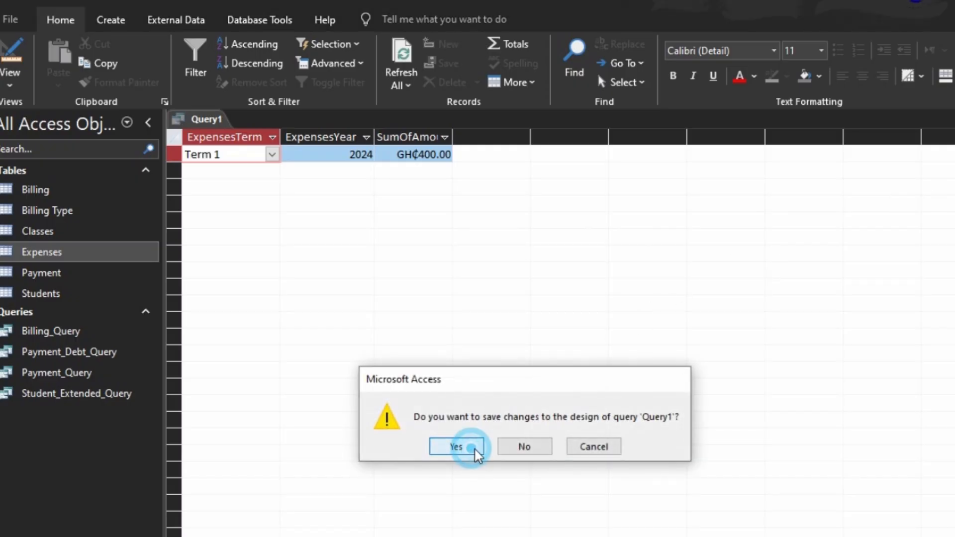
type("Term")
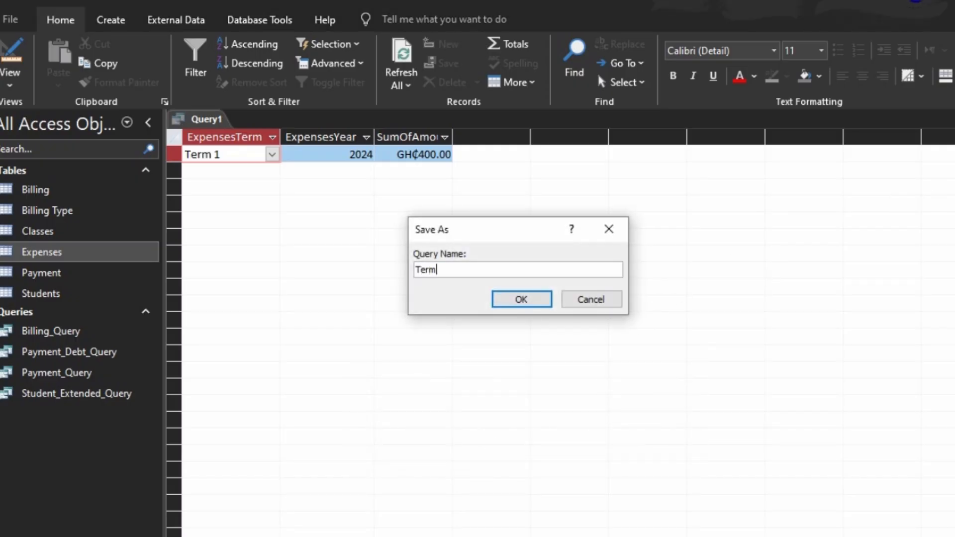
type("ly_e")
key("BackSpace")
type("Expenses")
key("BackSpace")
type("PQu")
key("BackSpace")
type("uery")
key("Return")
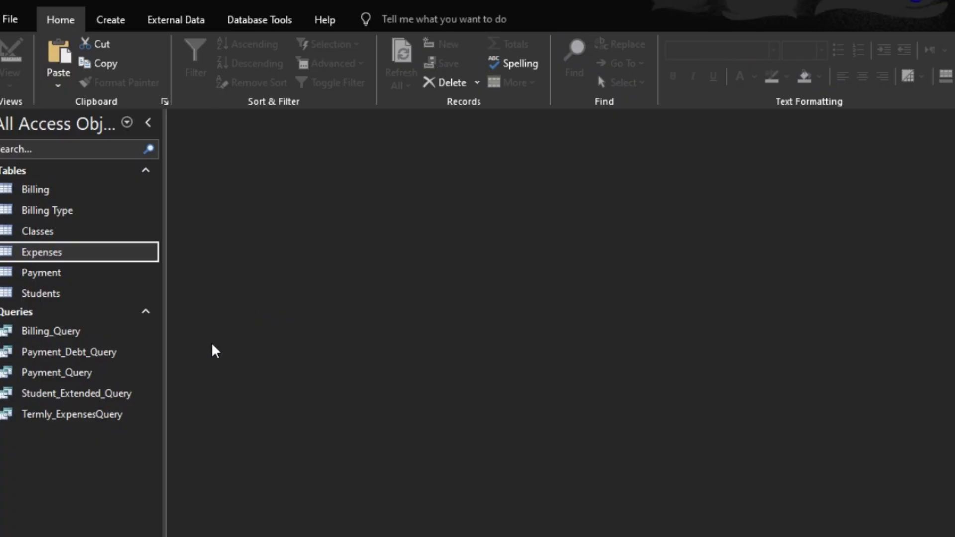
- Start a new query design and add the Payment table to it
left_click(31, 281)
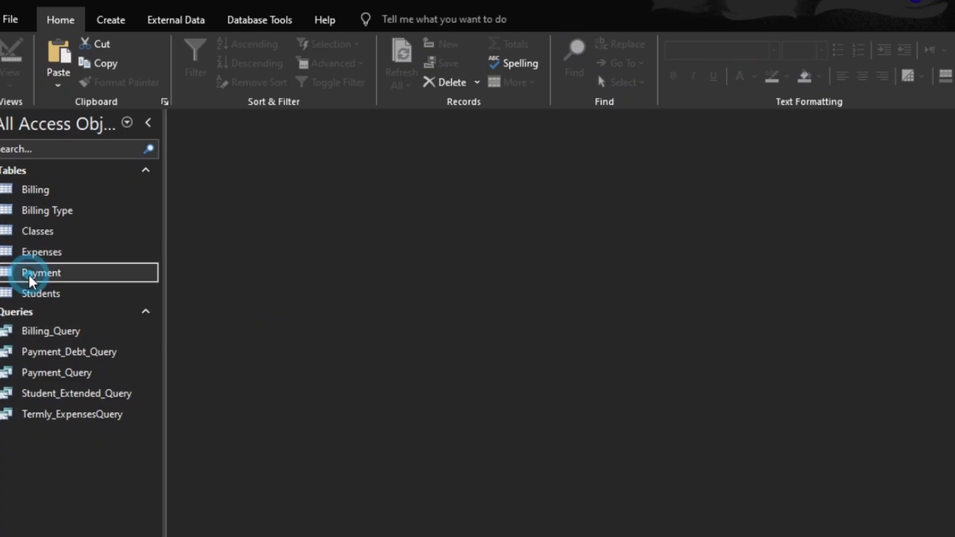
left_click(115, 22)
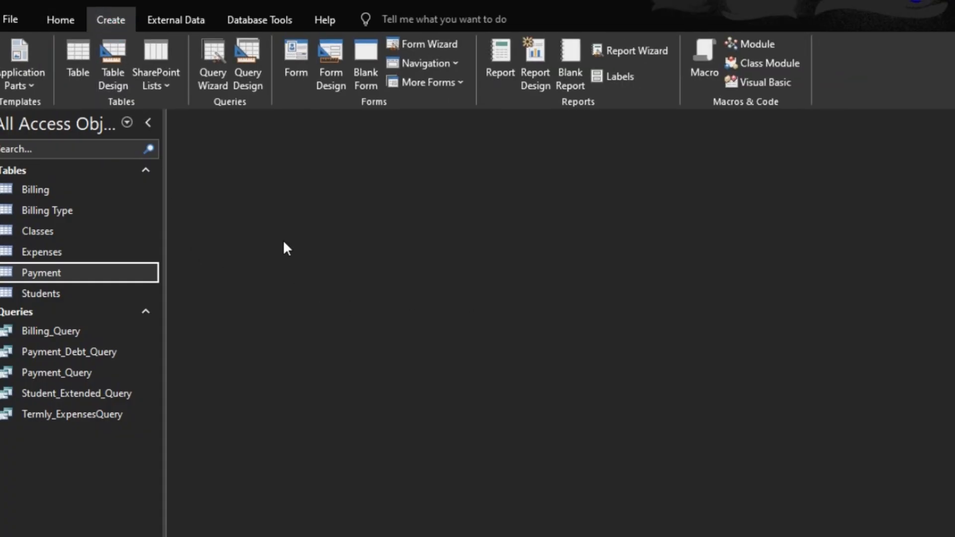
left_click(258, 51)
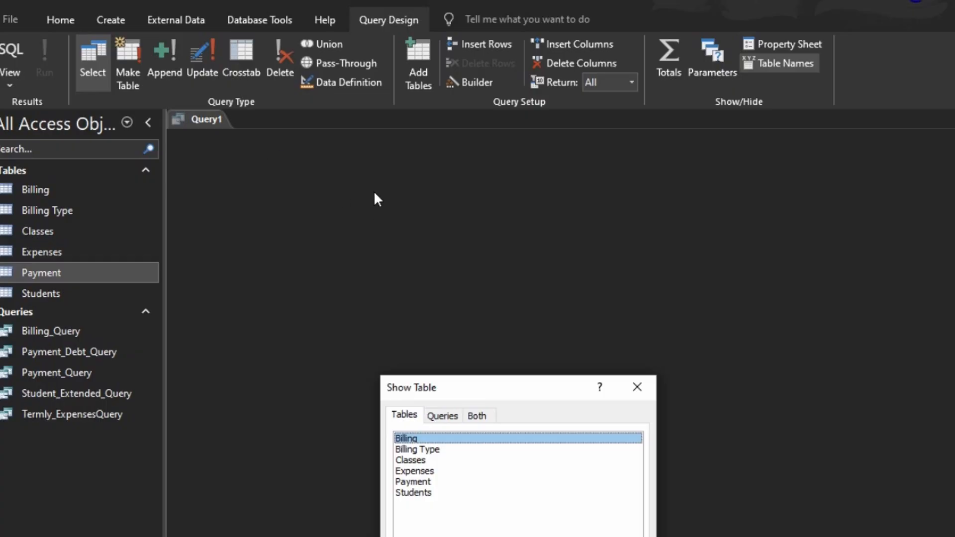
double_click(412, 482)
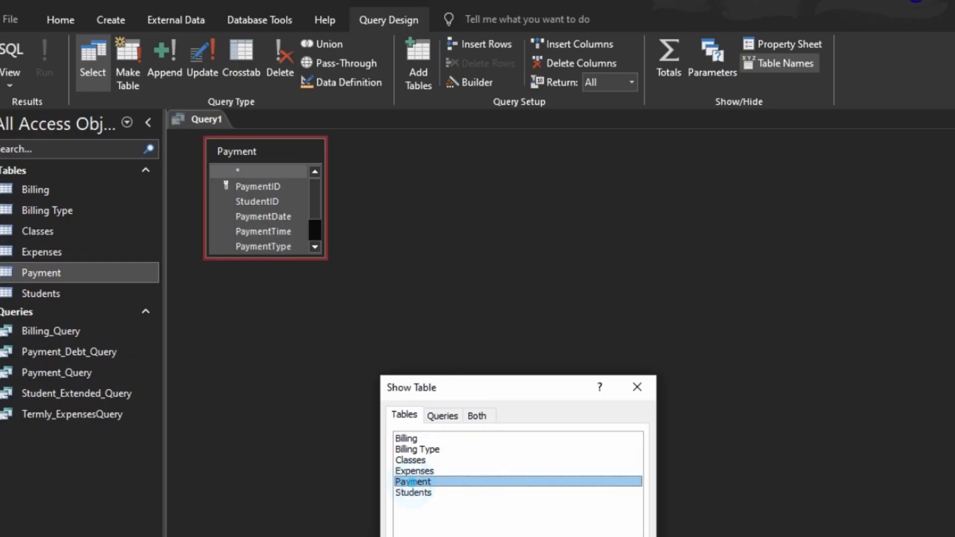
- Add the PaymentTerm, PaymentYear and AmountPaid fields from the Payment table to the query grid and run it
left_click(619, 536)
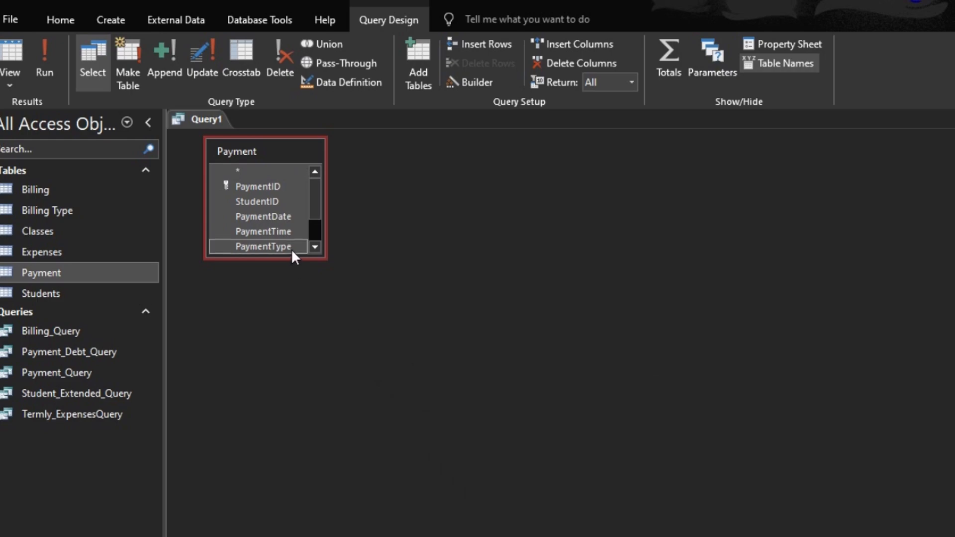
left_click_drag(291, 256, 293, 318)
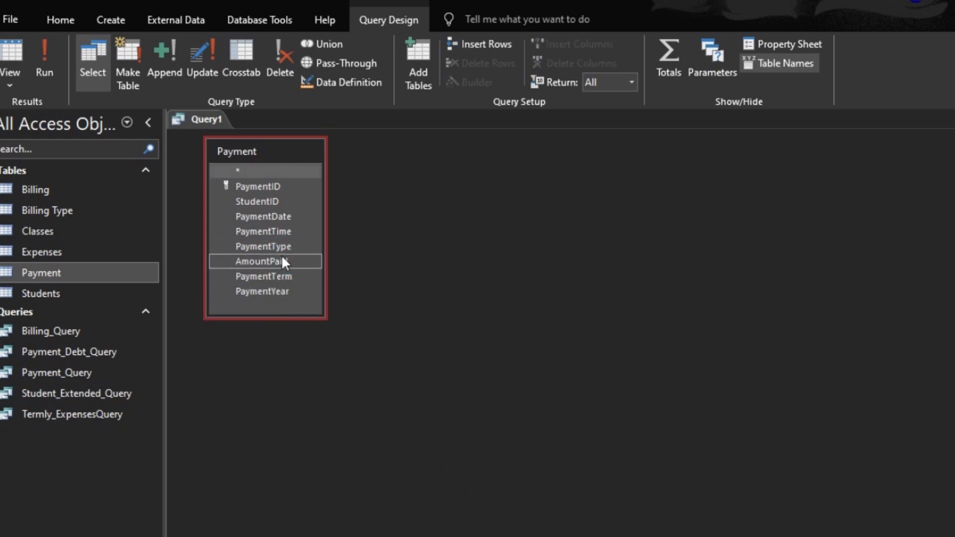
double_click(281, 274)
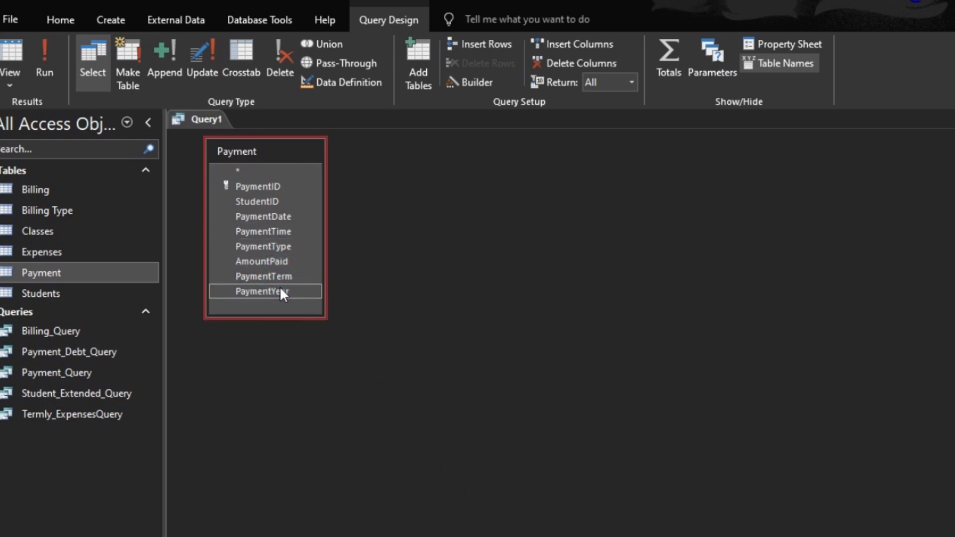
double_click(267, 259)
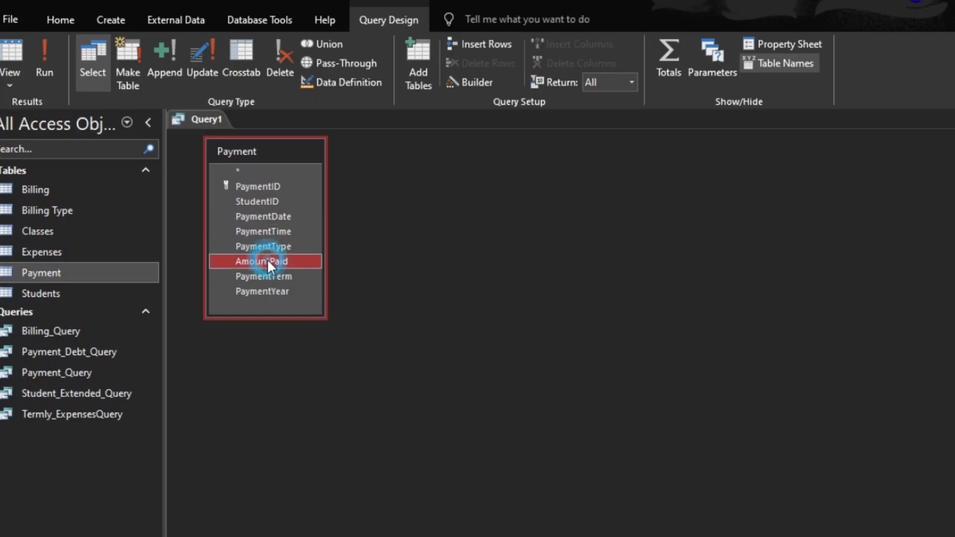
left_click(43, 64)
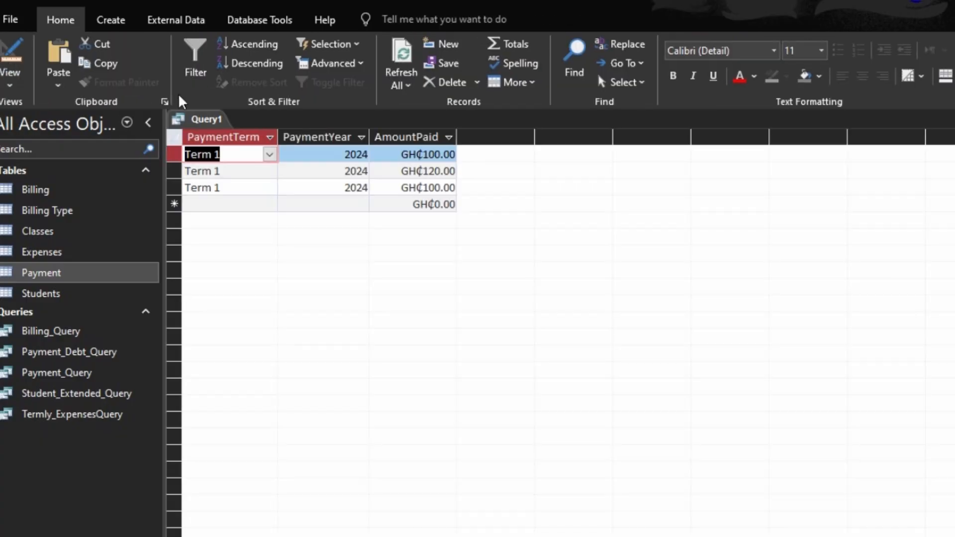
- Turn on totals, set the AmountPaid column's total to Sum and run the query
left_click(12, 58)
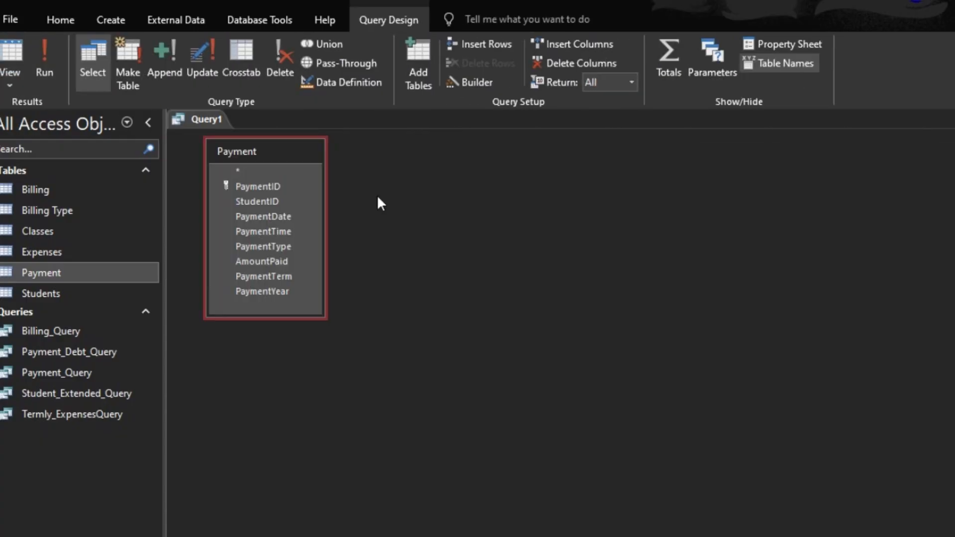
left_click(657, 51)
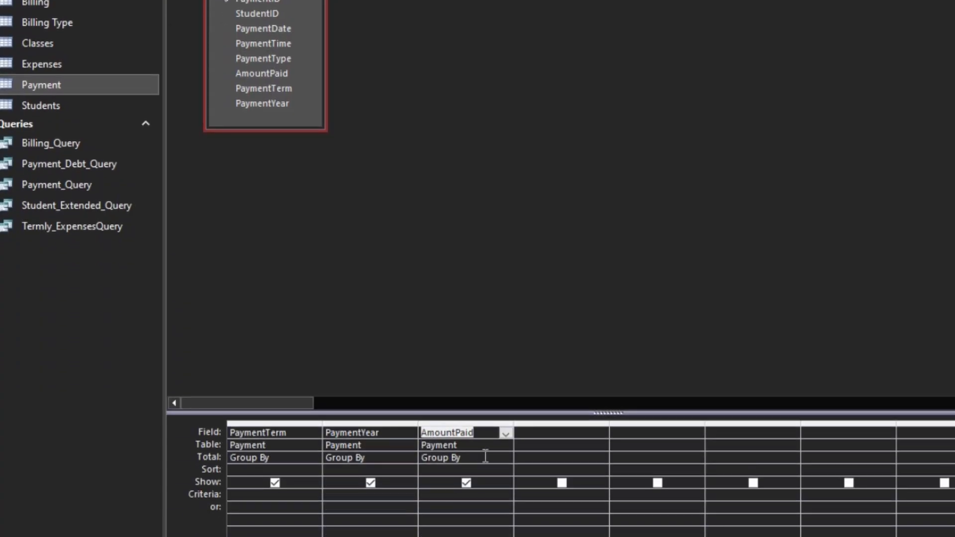
left_click(485, 456)
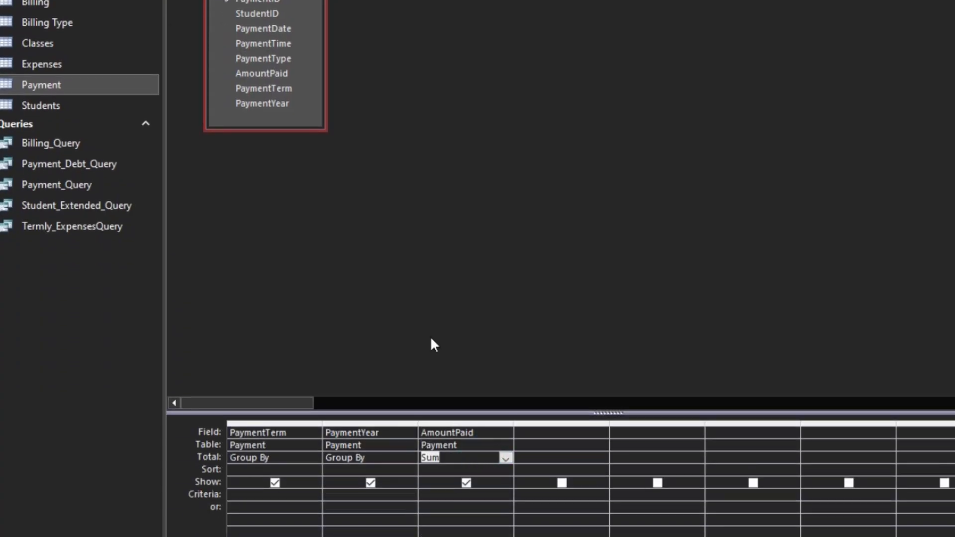
left_click(19, 53)
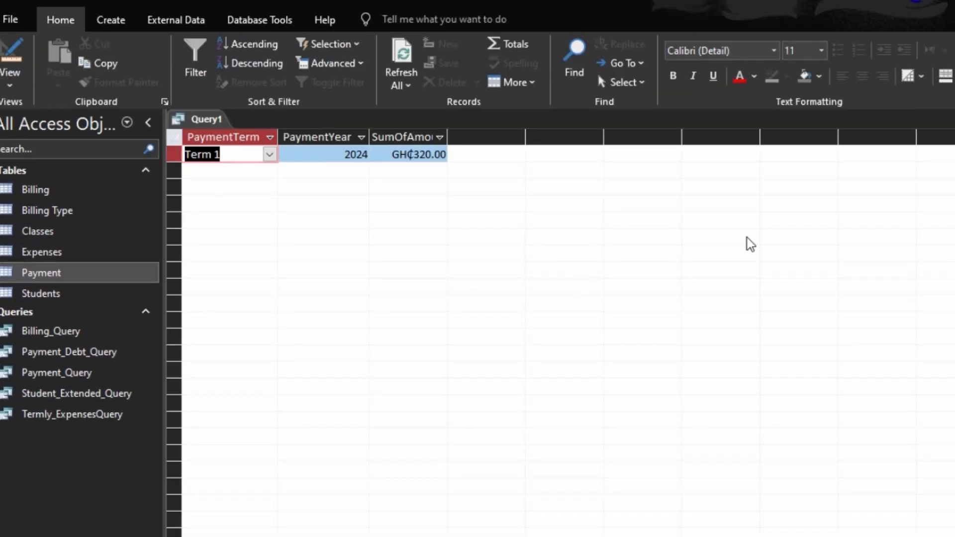
- Close the query and save it as Termly_Payment_Query
key("ctrl+w")
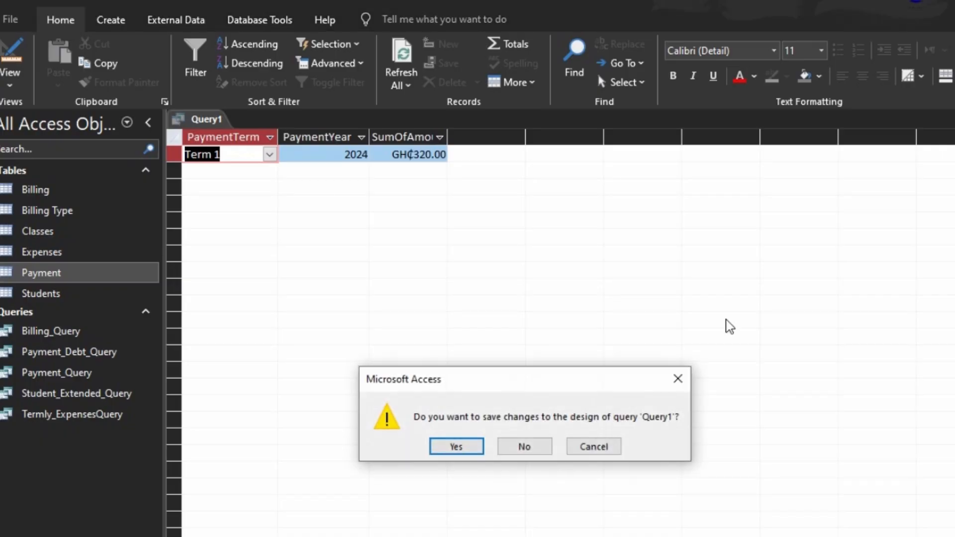
left_click(472, 446)
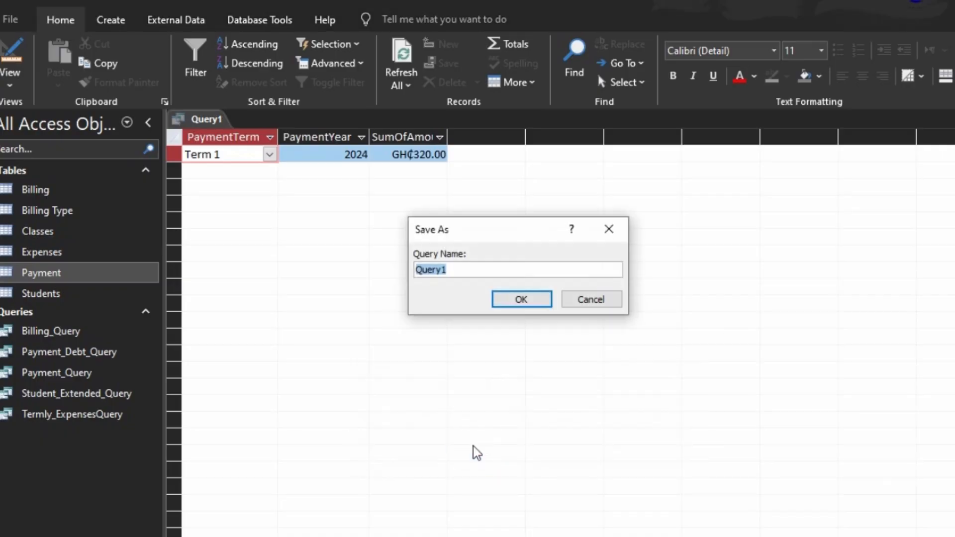
type("Terml")
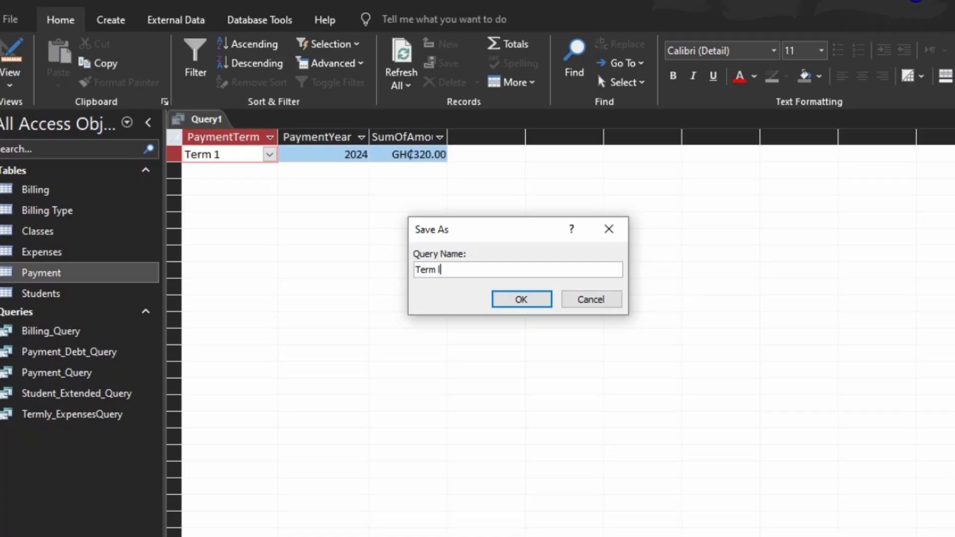
type("ly_Payment")
type("Query")
key("Return")
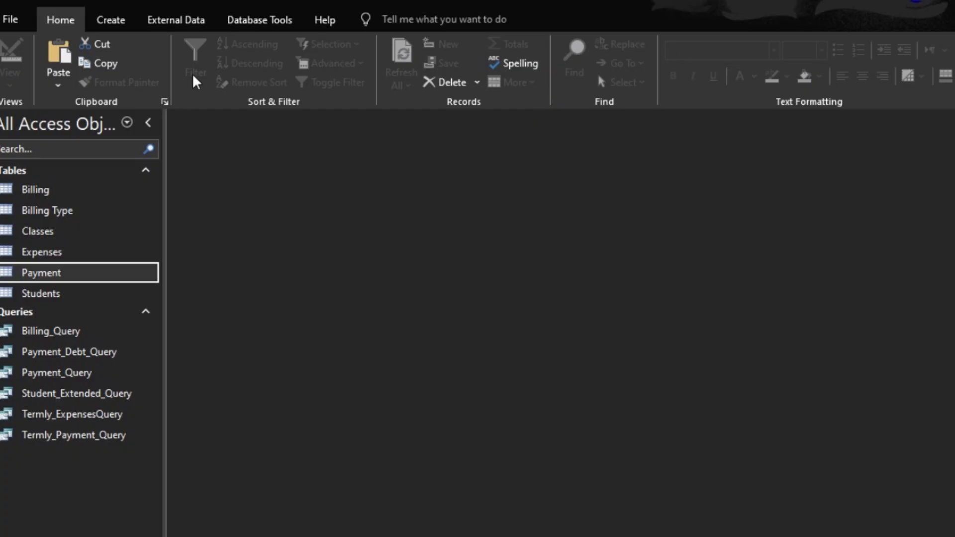
- Start a new query design and add Termly_Payment_Query and Termly_ExpensesQuery to it
left_click(115, 23)
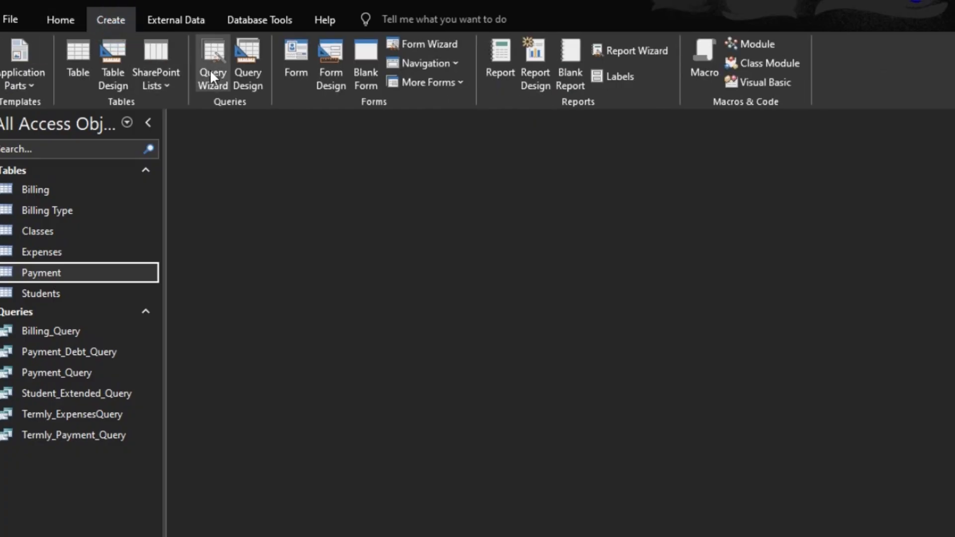
left_click(249, 57)
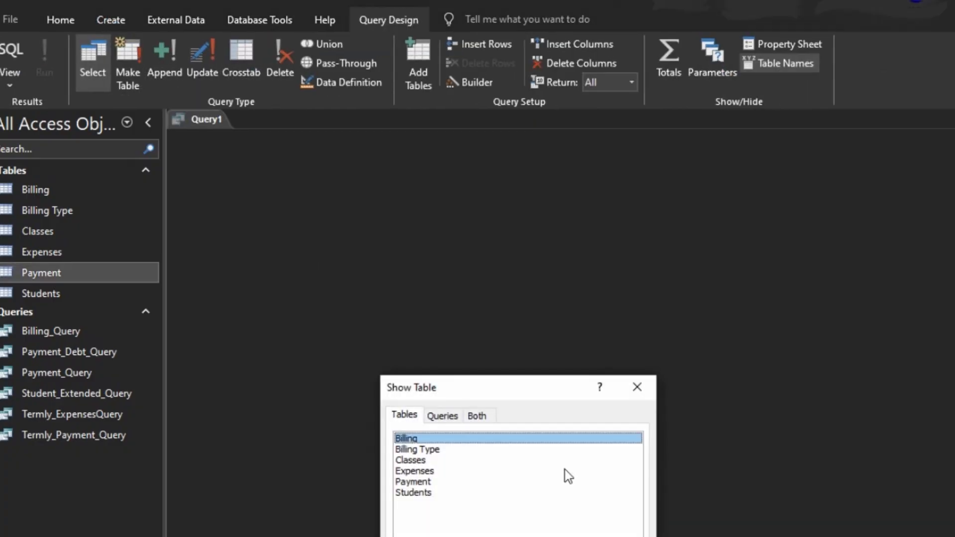
left_click(456, 420)
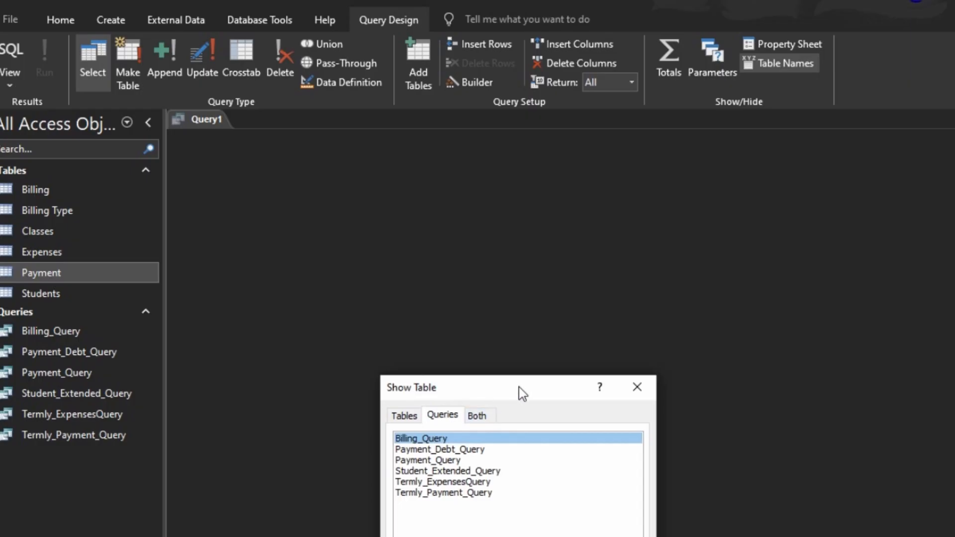
left_click_drag(522, 384, 744, 177)
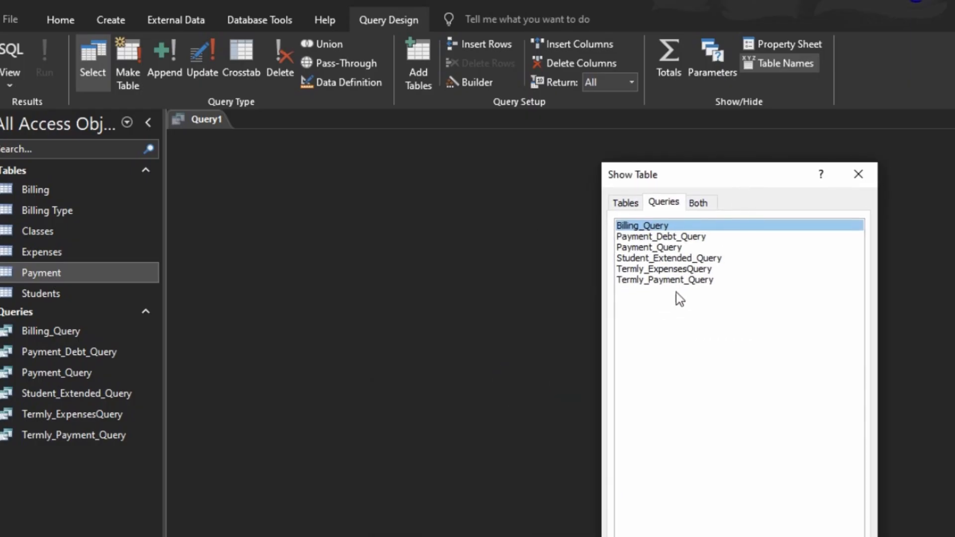
double_click(671, 280)
double_click(668, 271)
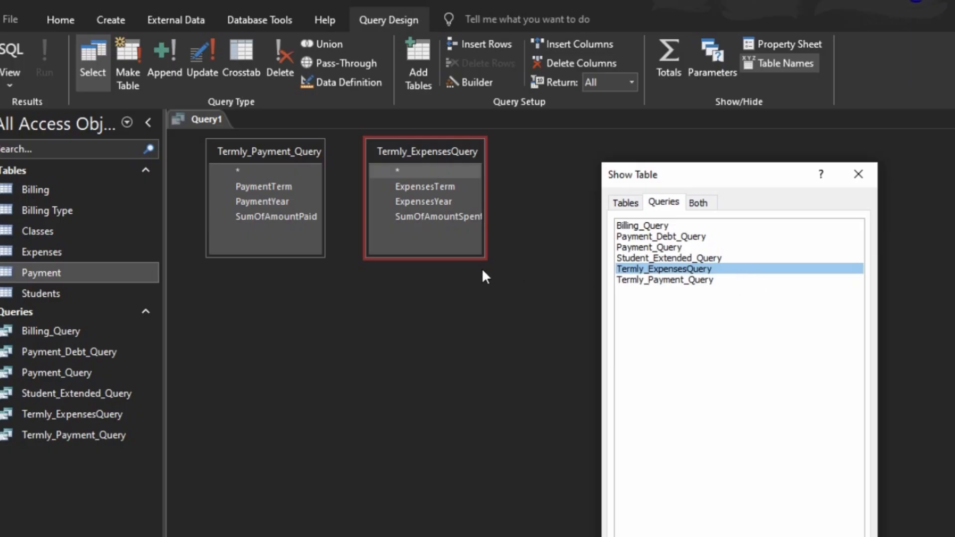
left_click(798, 535)
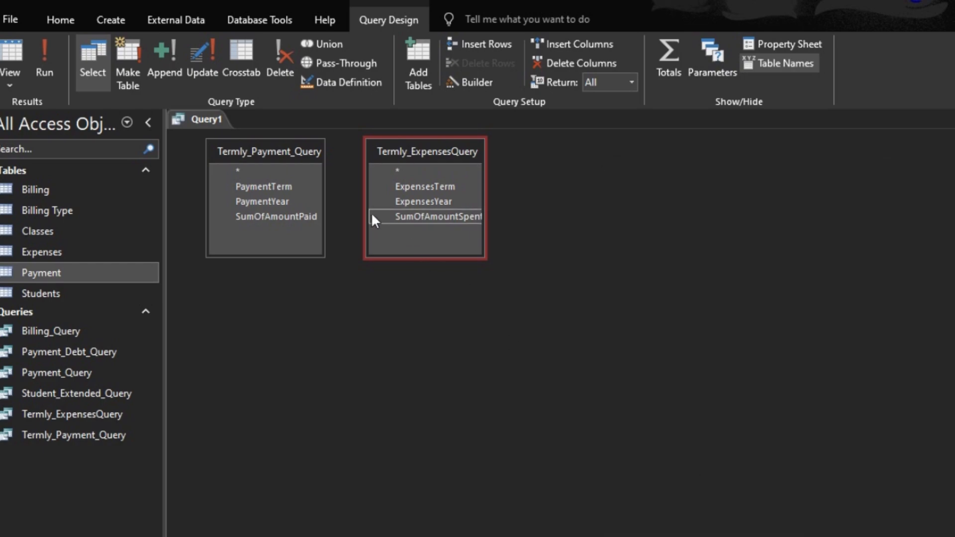
- Add PaymentTerm, ExpensesYear, SumOfAmountPaid and SumOfAmountSpent to the grid and run the query
double_click(267, 186)
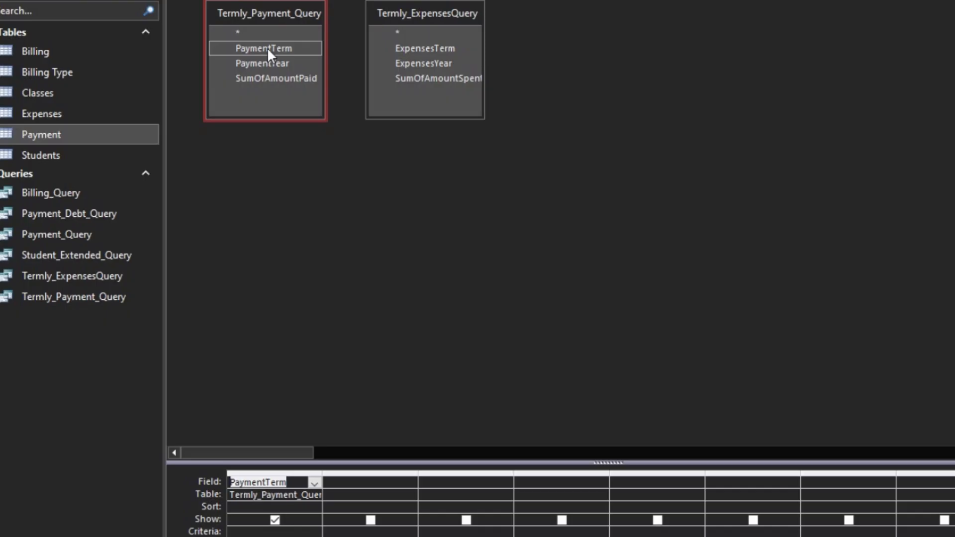
double_click(422, 63)
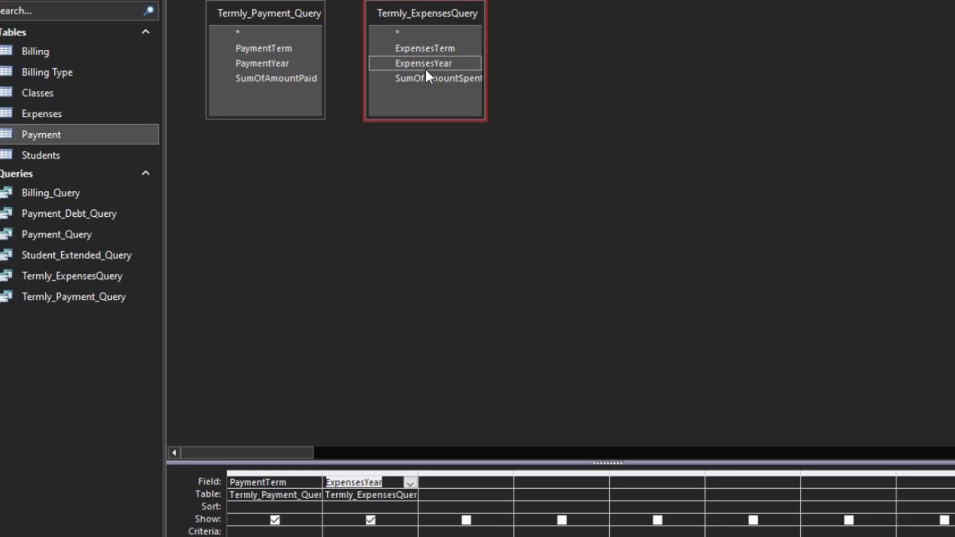
double_click(252, 77)
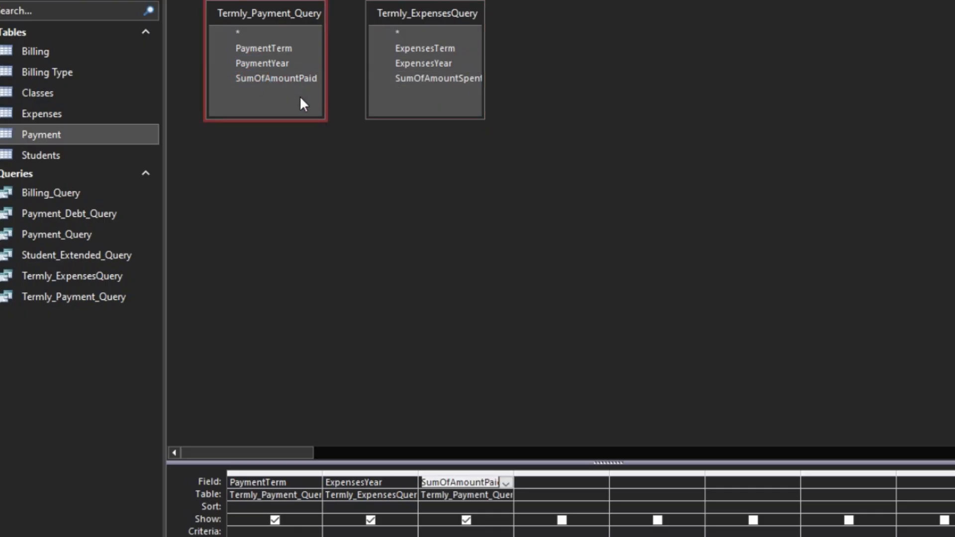
double_click(436, 83)
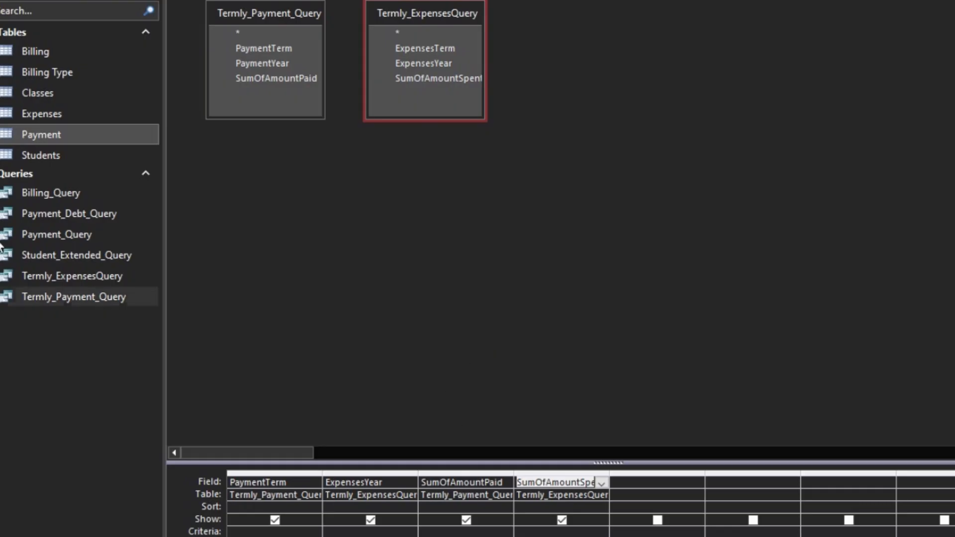
left_click(40, 1)
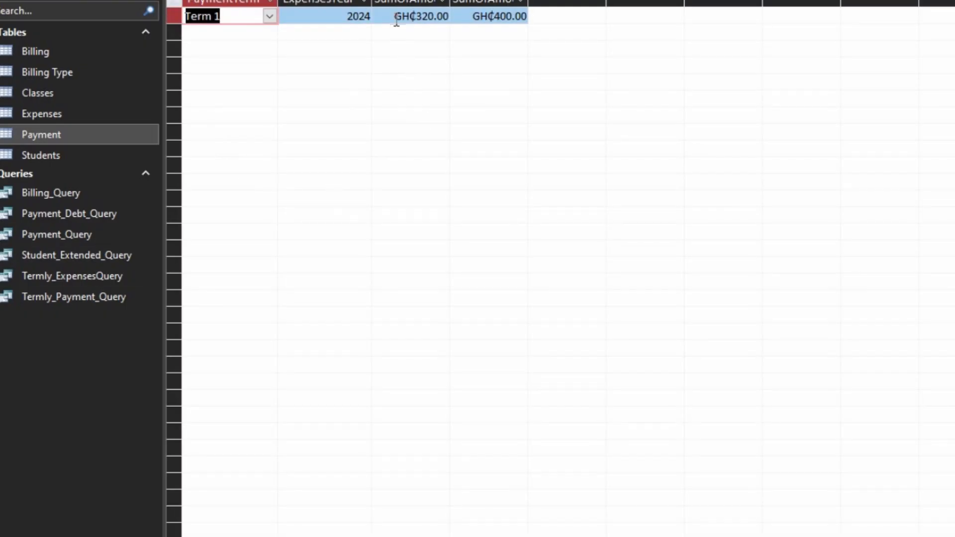
left_click(174, 3)
double_click(277, 2)
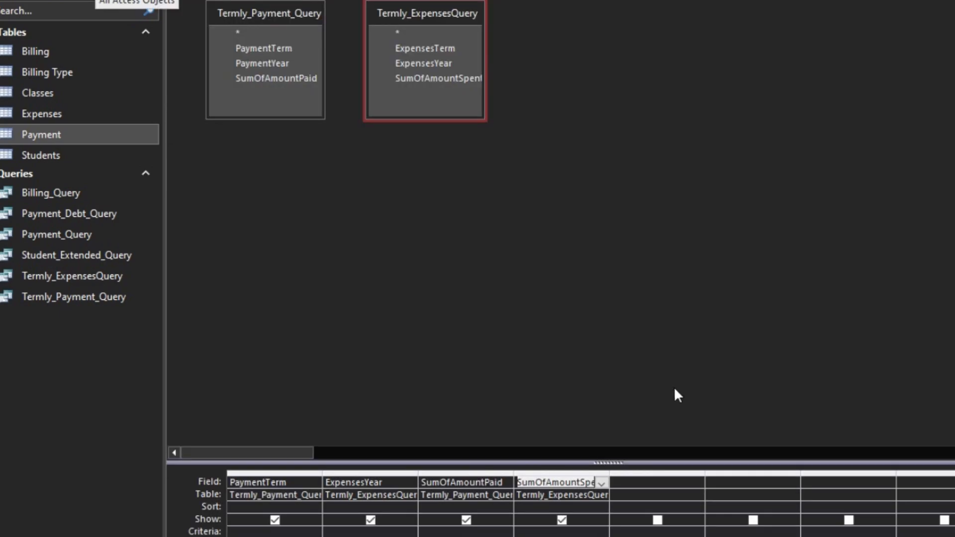
- Start a Balance calculated field in the next column using the Expression Builder, entering [Termly_Payment_Query].[SumOfAmountPaid]
left_click(658, 482)
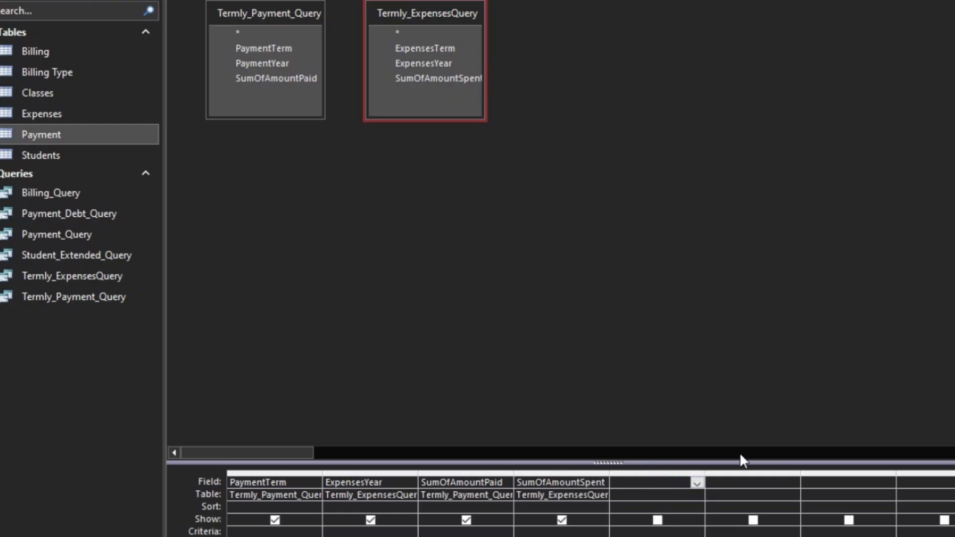
type("Balance:")
key("ctrl+F2")
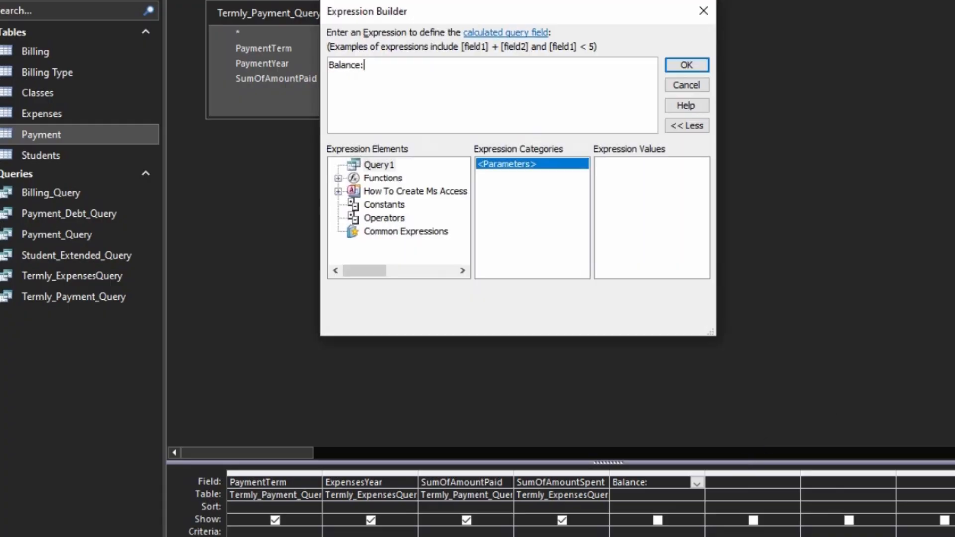
left_click_drag(538, 14, 855, 1)
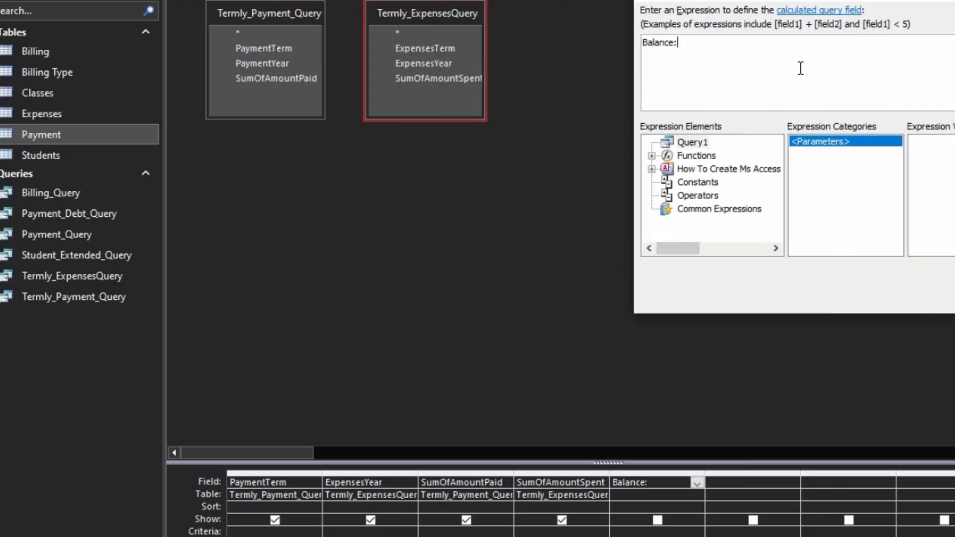
type("TER")
type("M")
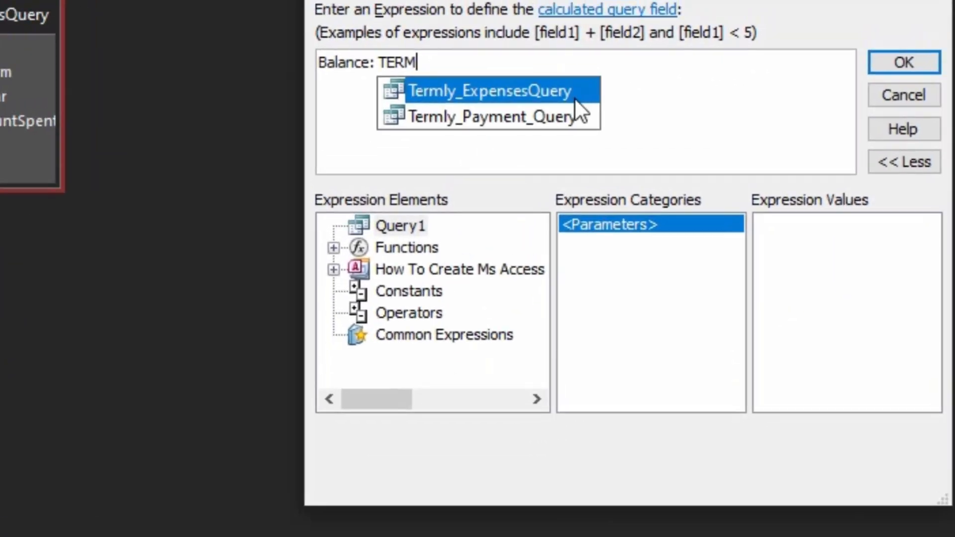
key("Down")
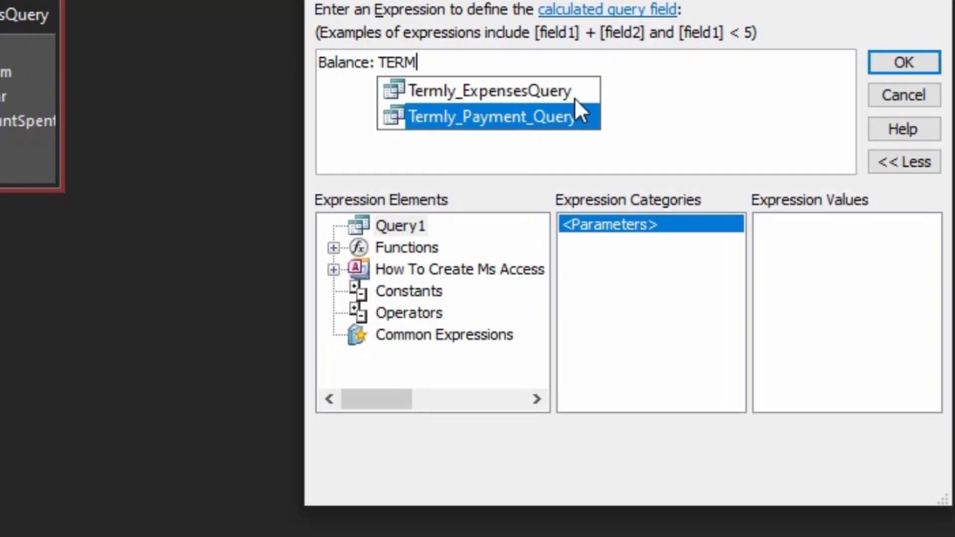
key("Return")
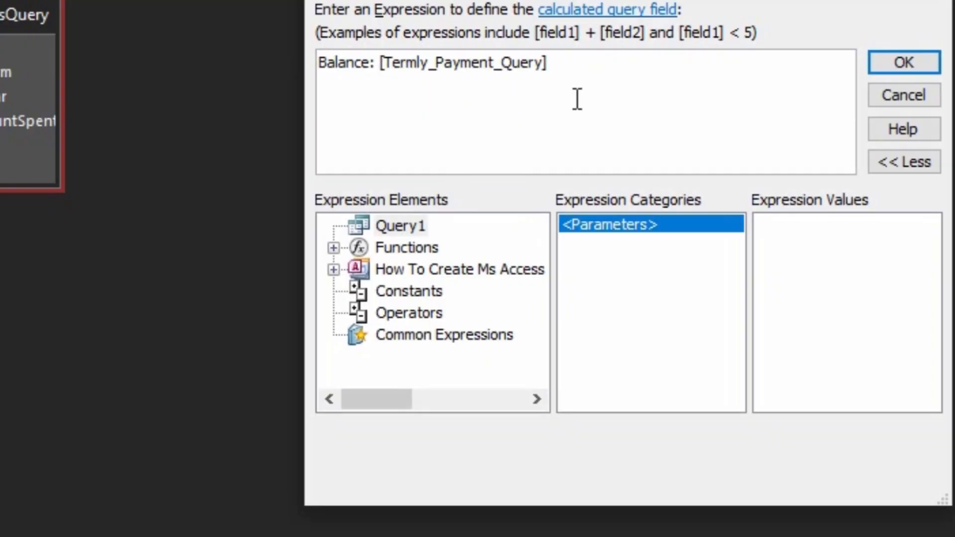
type(".")
key("Down")
key("Down")
key("Return")
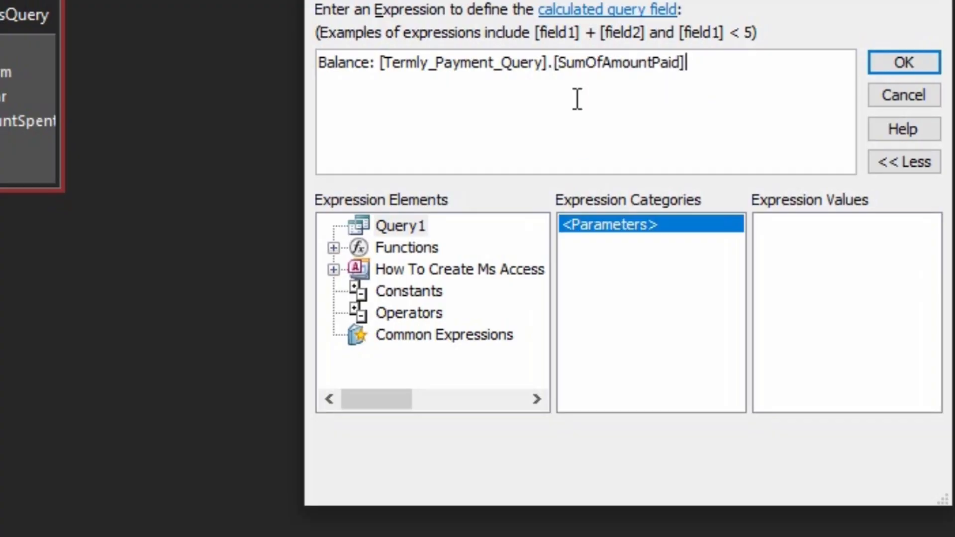
- Complete the Balance expression by subtracting [Termly_ExpensesQuery].[SumOfAmountSpent], add a closing parenthesis, and confirm the builder
type("-TEM")
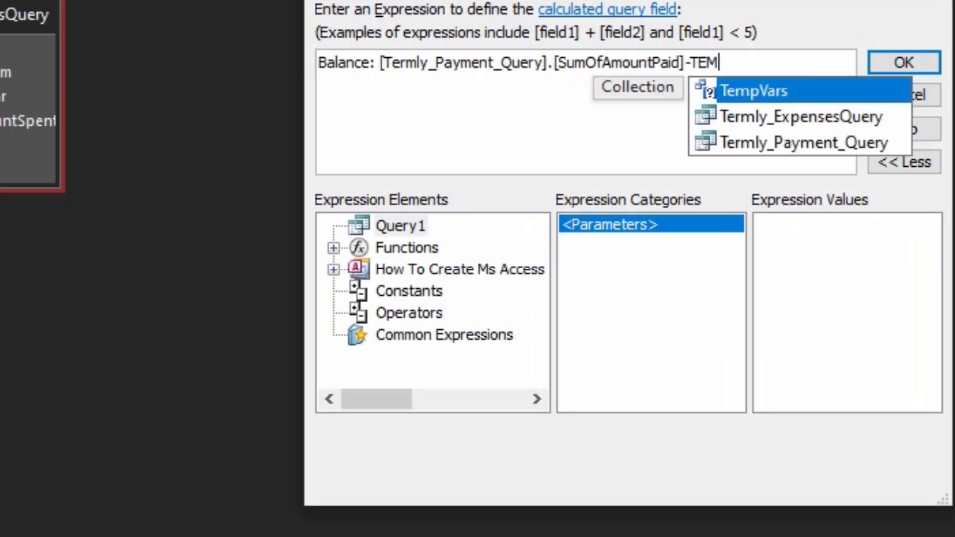
key("BackSpace")
key("Down")
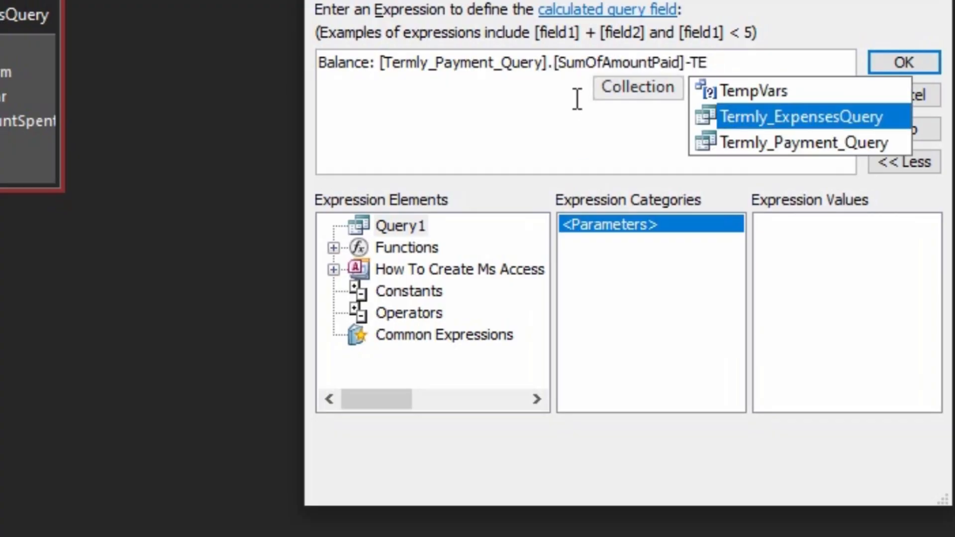
key("Return")
type(".")
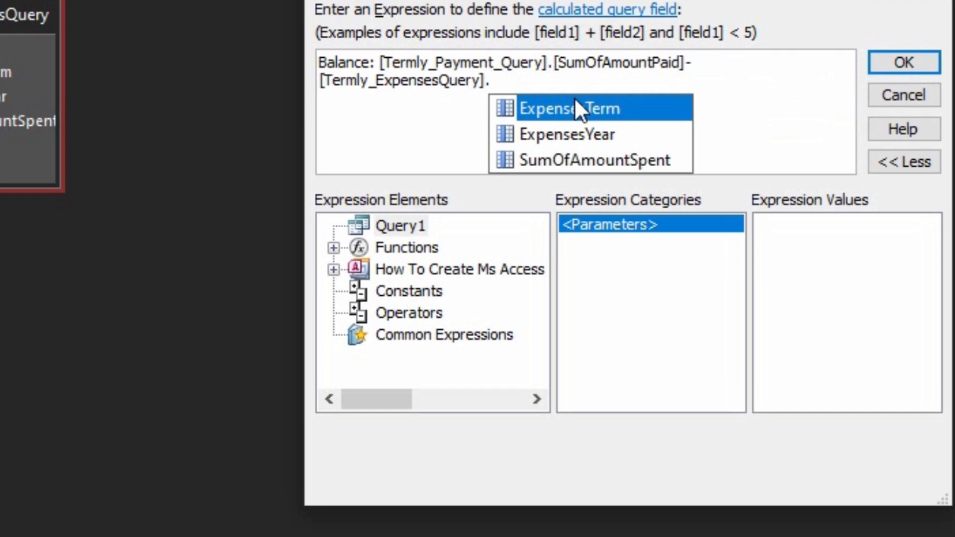
key("Down")
key("Down")
key("Return")
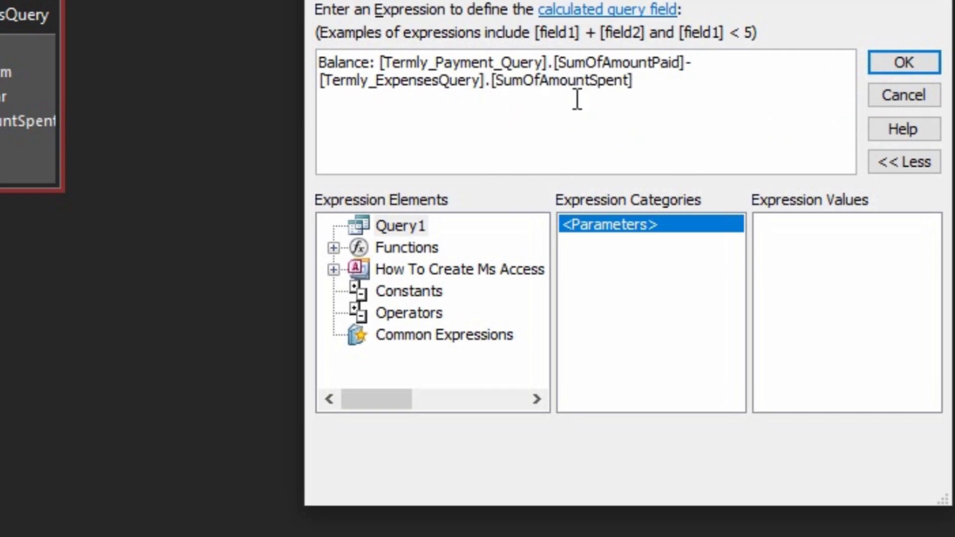
type(")")
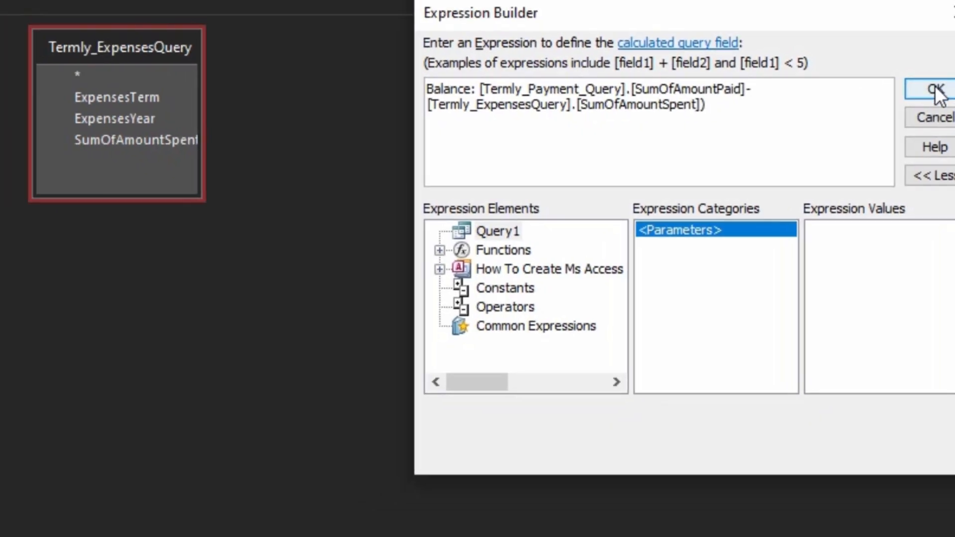
left_click(903, 62)
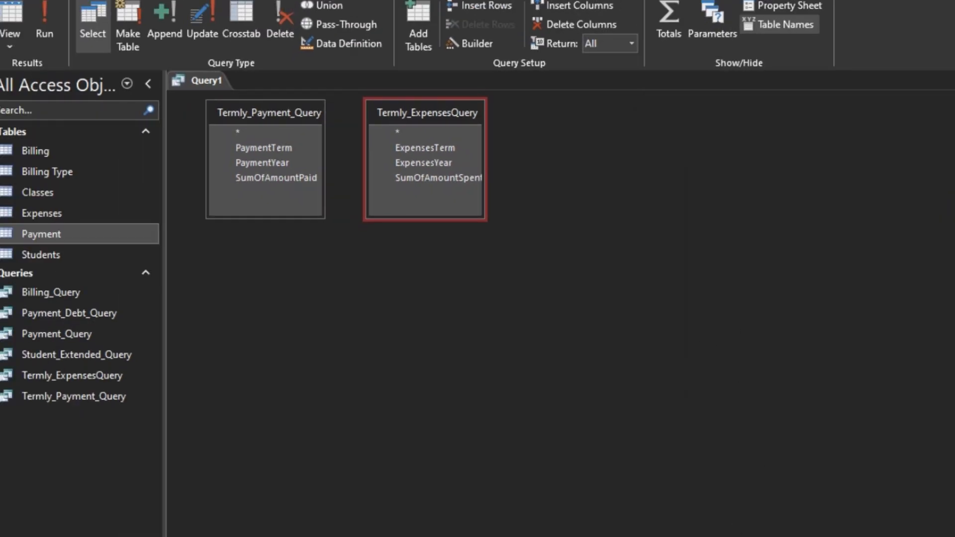
- Try to run the query and dismiss the error message
left_click(21, 14)
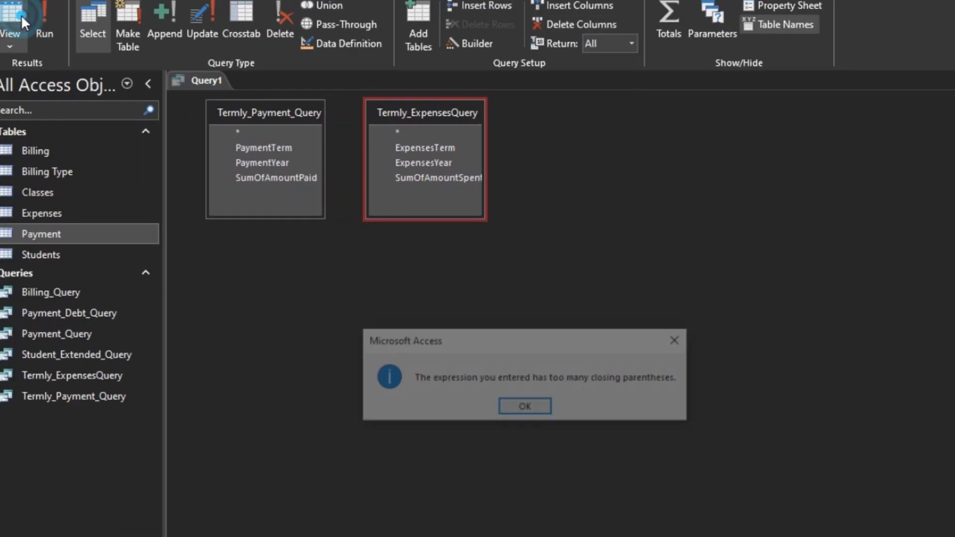
left_click(542, 408)
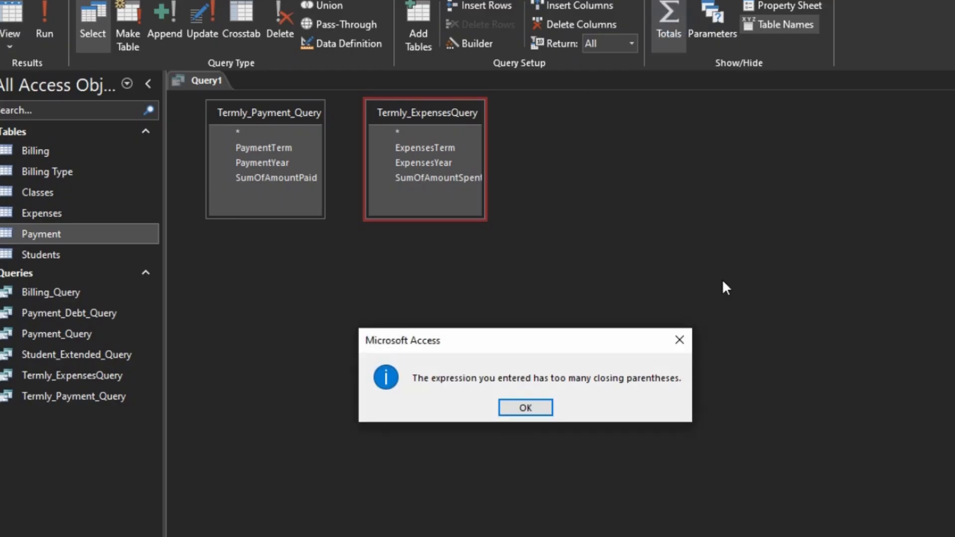
left_click(520, 408)
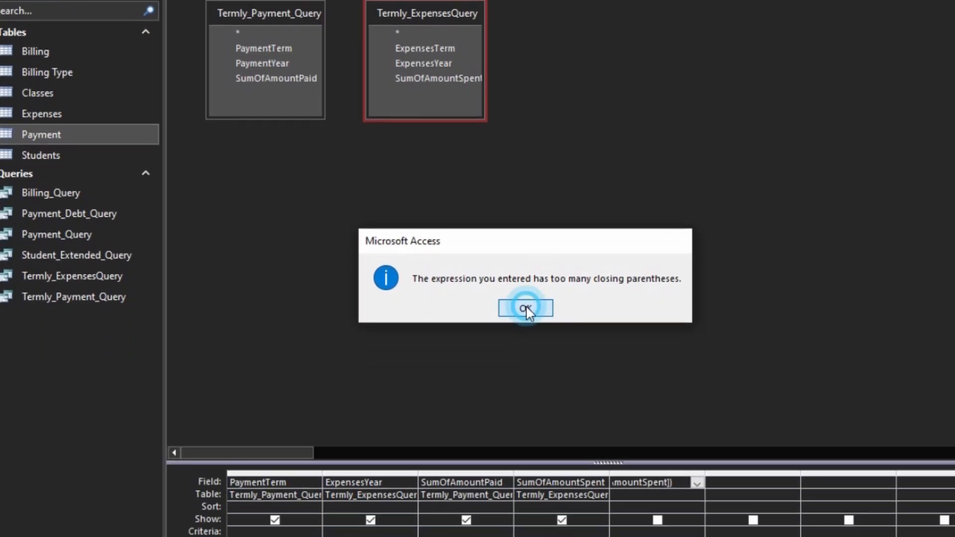
left_click(525, 408)
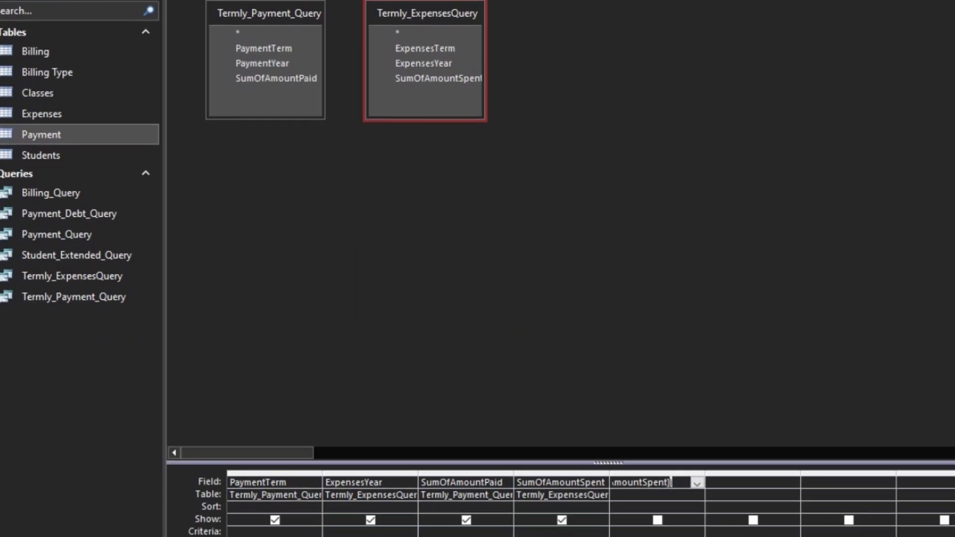
- Reopen the Balance expression in the Expression Builder, remove the extra closing parenthesis, and run the query
key("ctrl+F2")
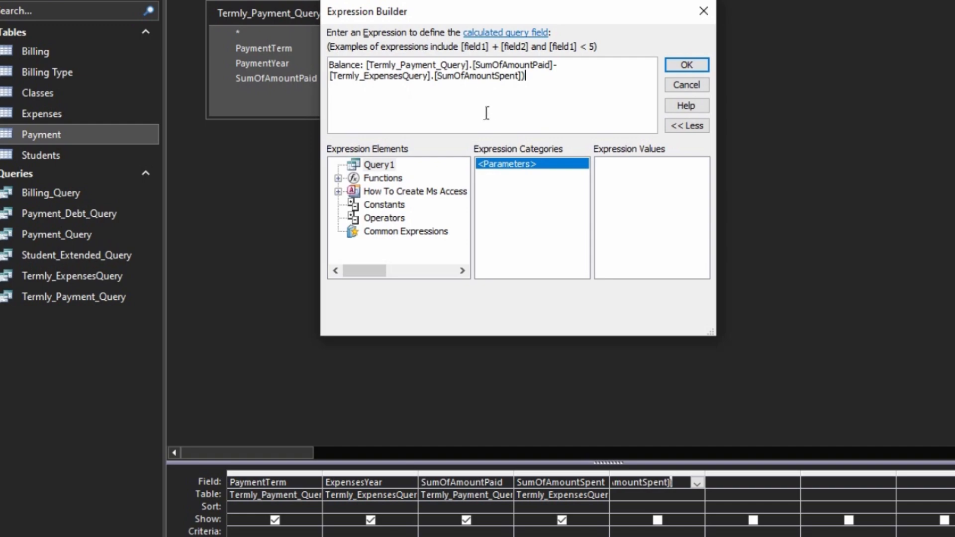
left_click(686, 65)
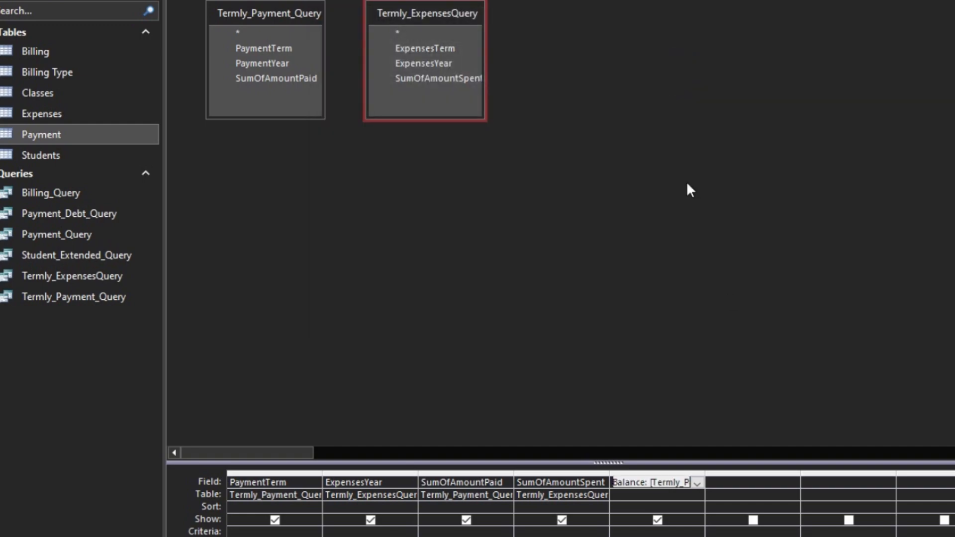
left_click(692, 530)
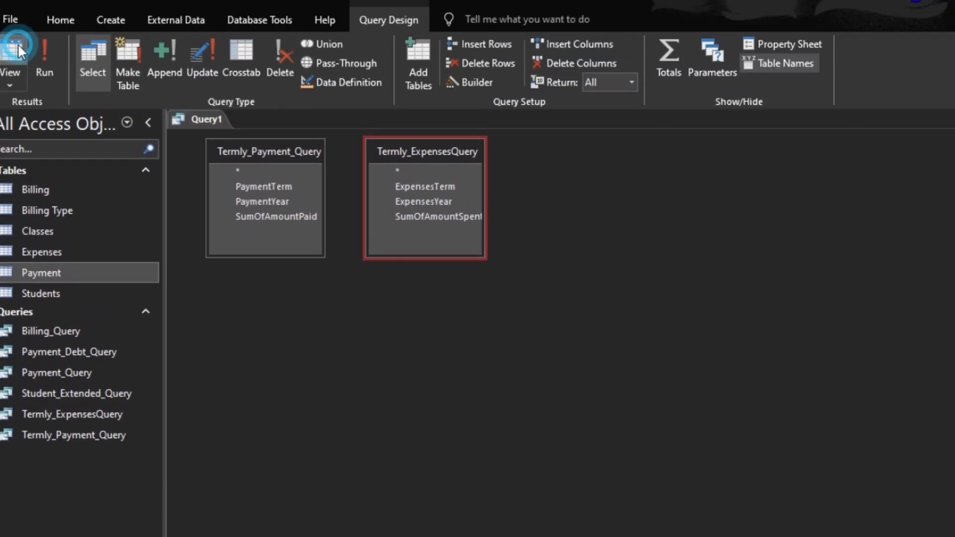
left_click(17, 43)
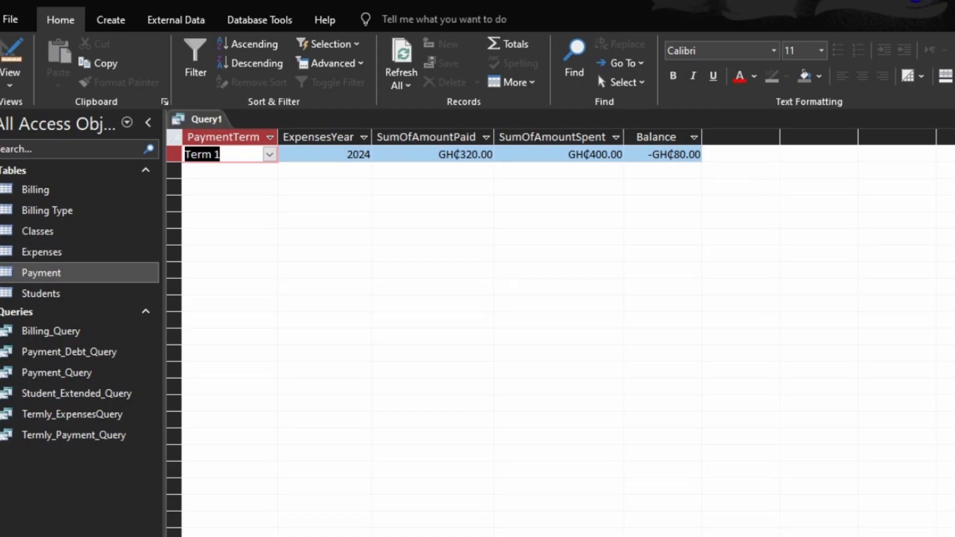
- Close the query and save it as Accounting
key("ctrl+w")
left_click(456, 446)
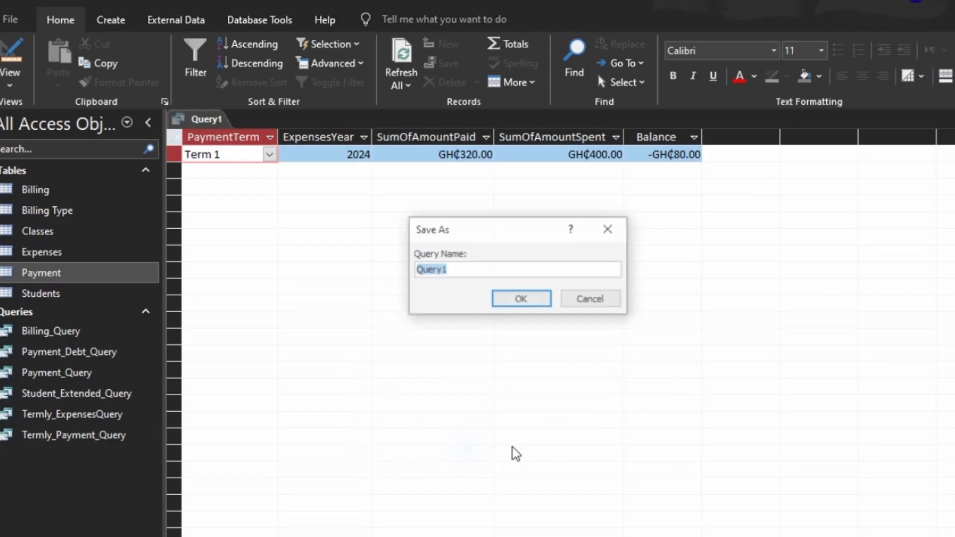
type("acc")
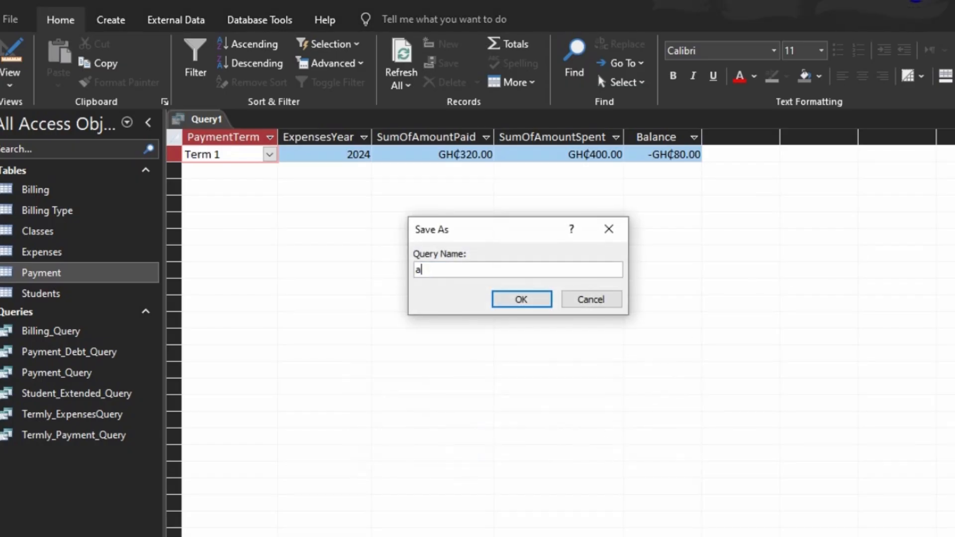
key("BackSpace")
key("BackSpace")
key("BackSpace")
type("Accounting")
key("Return")
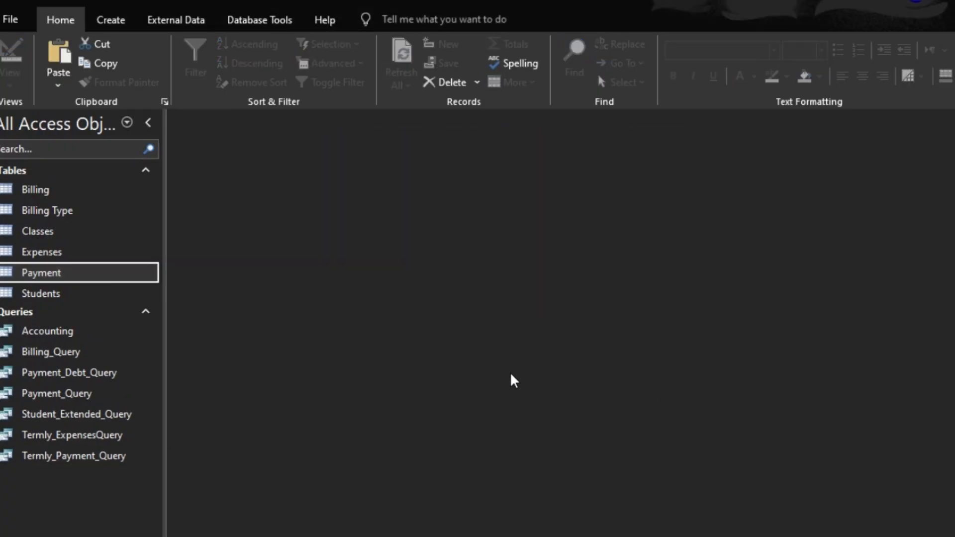